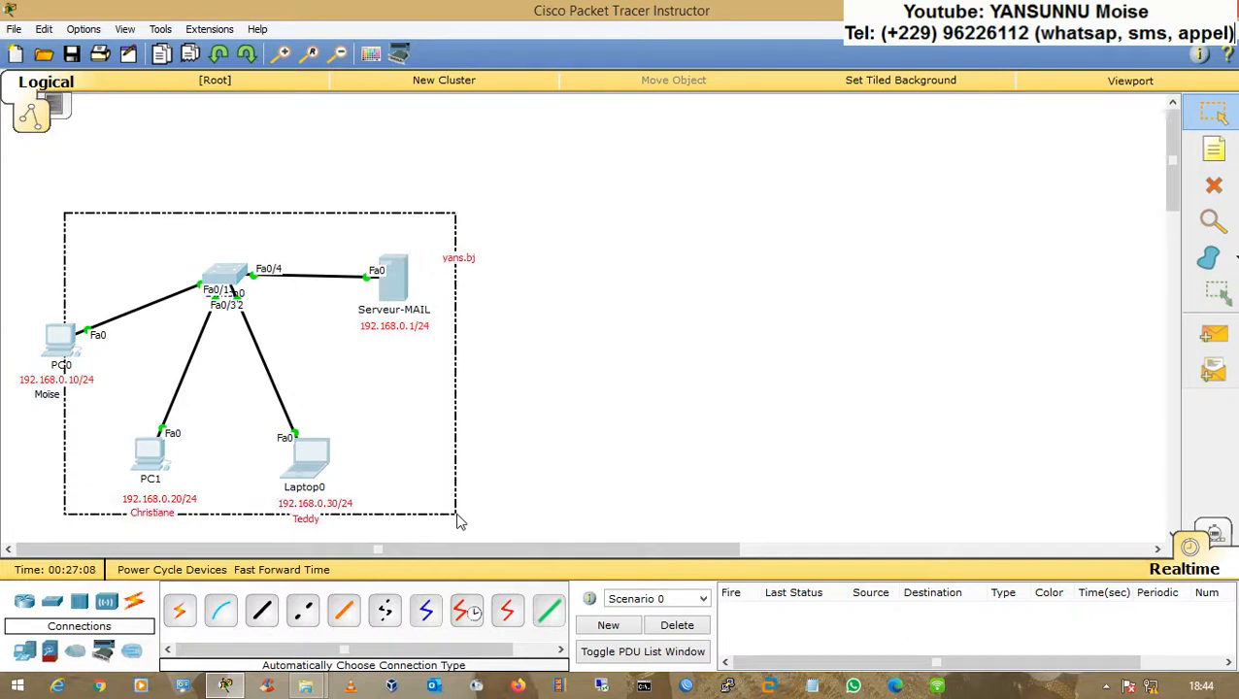
Step: Add a 2811 router to the workspace above the existing switch
left_click(460, 523)
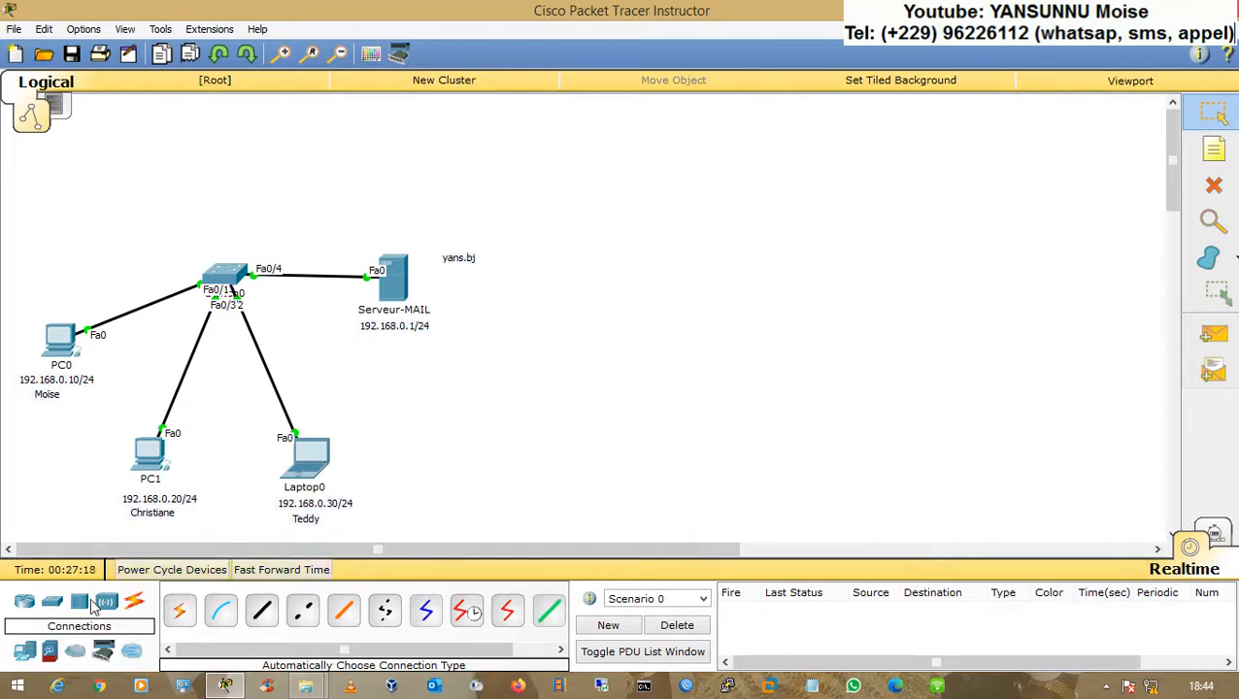
left_click(25, 602)
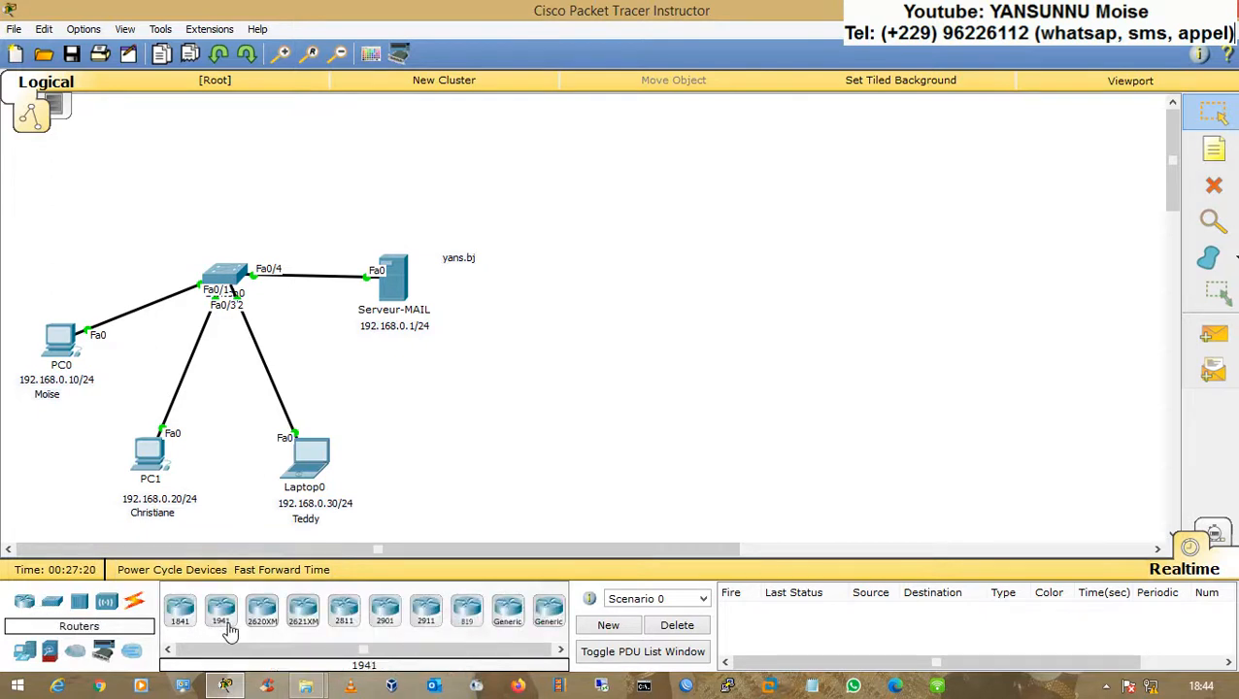
left_click(343, 611)
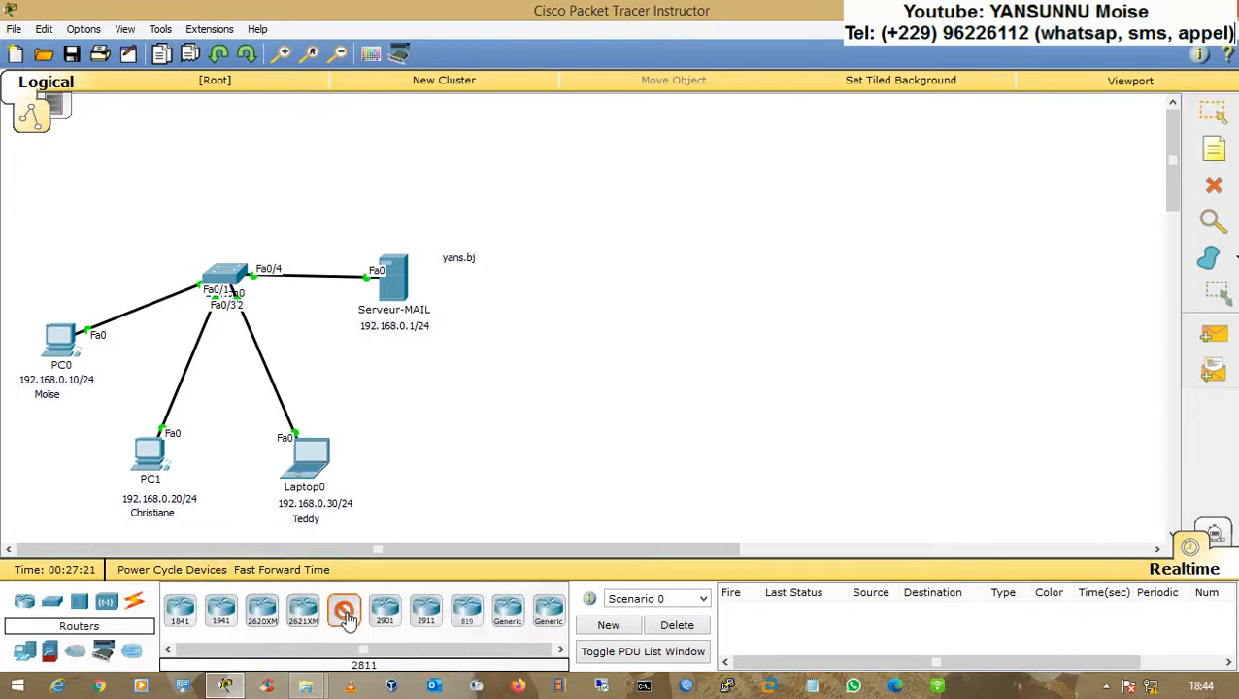
left_click(225, 133)
Step: Place a 2960 switch to the right of the new router
left_click(52, 608)
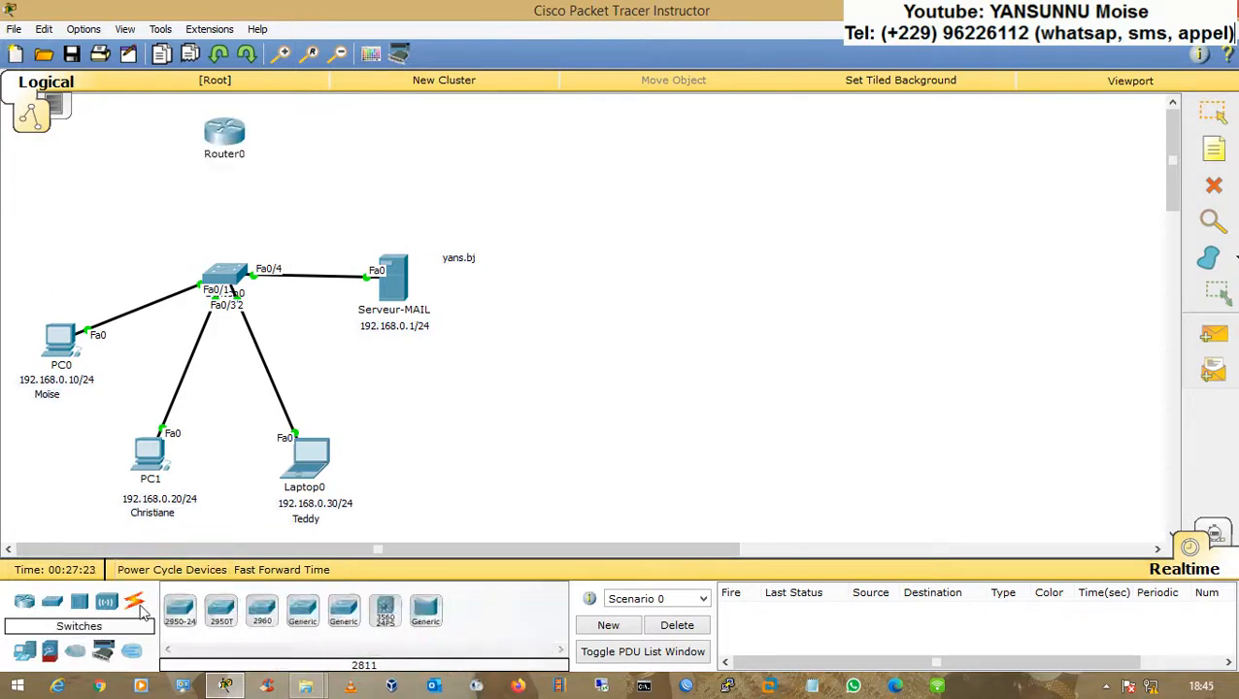
left_click(261, 610)
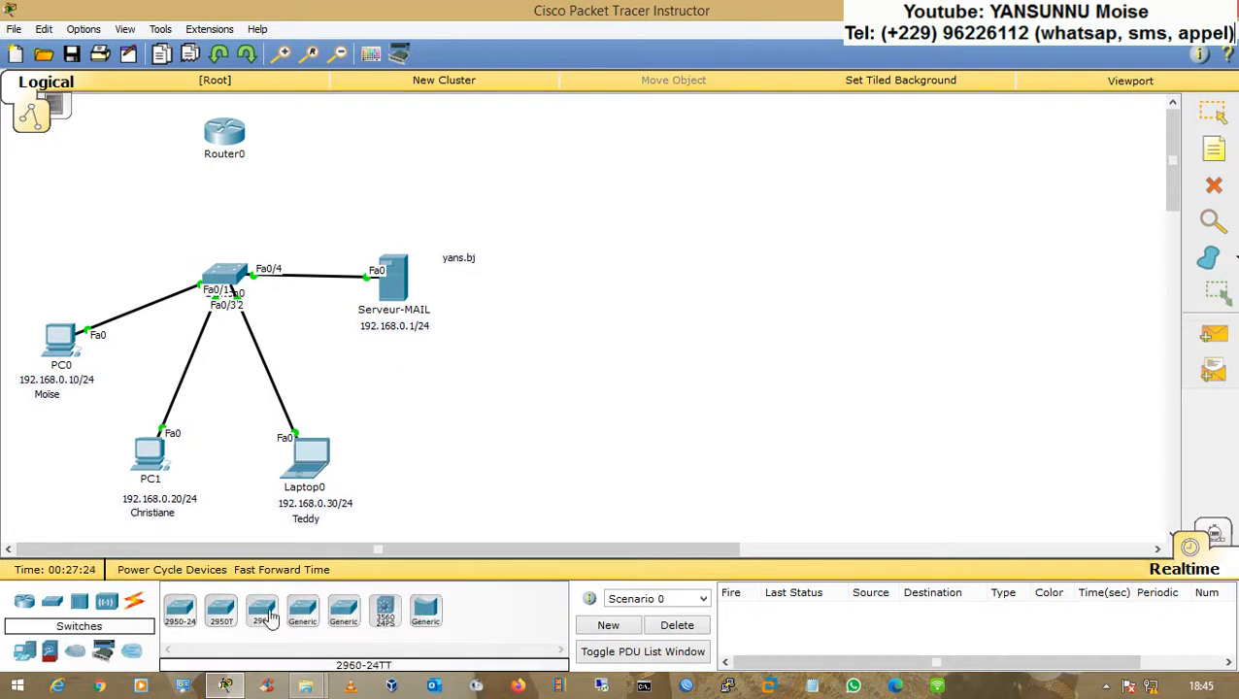
left_click(398, 144)
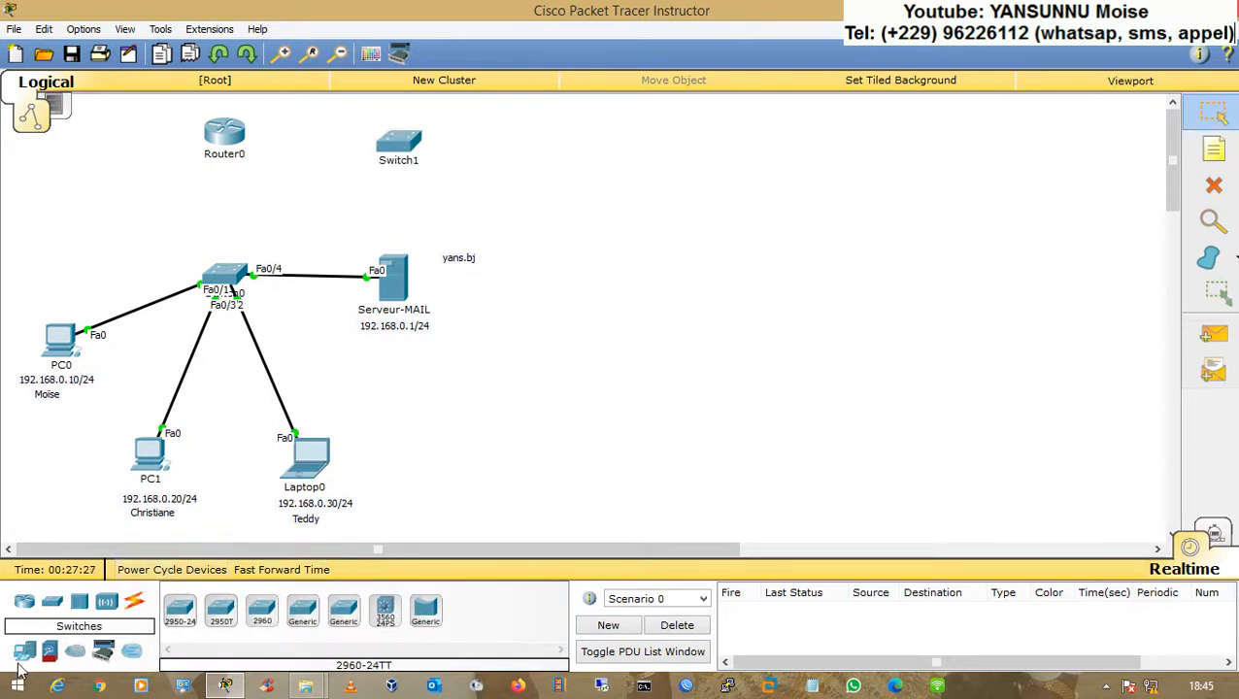
Step: Add a generic PC to the right of the new switch
left_click(25, 651)
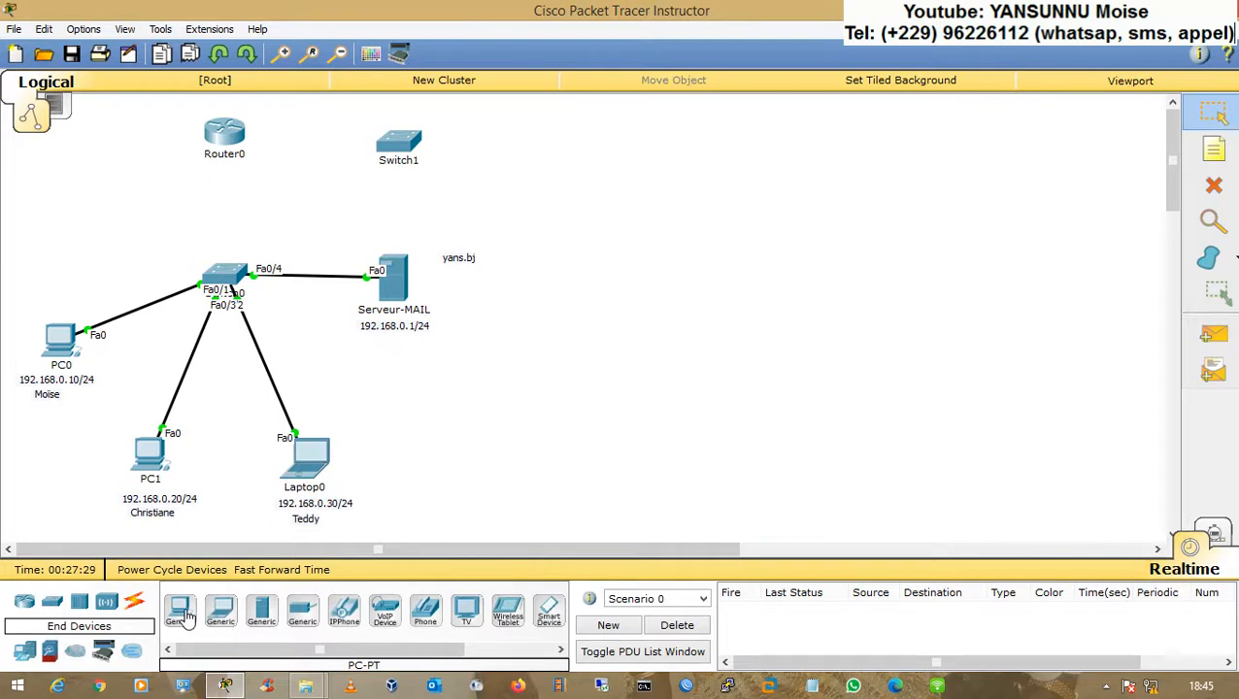
left_click(188, 616)
left_click(595, 147)
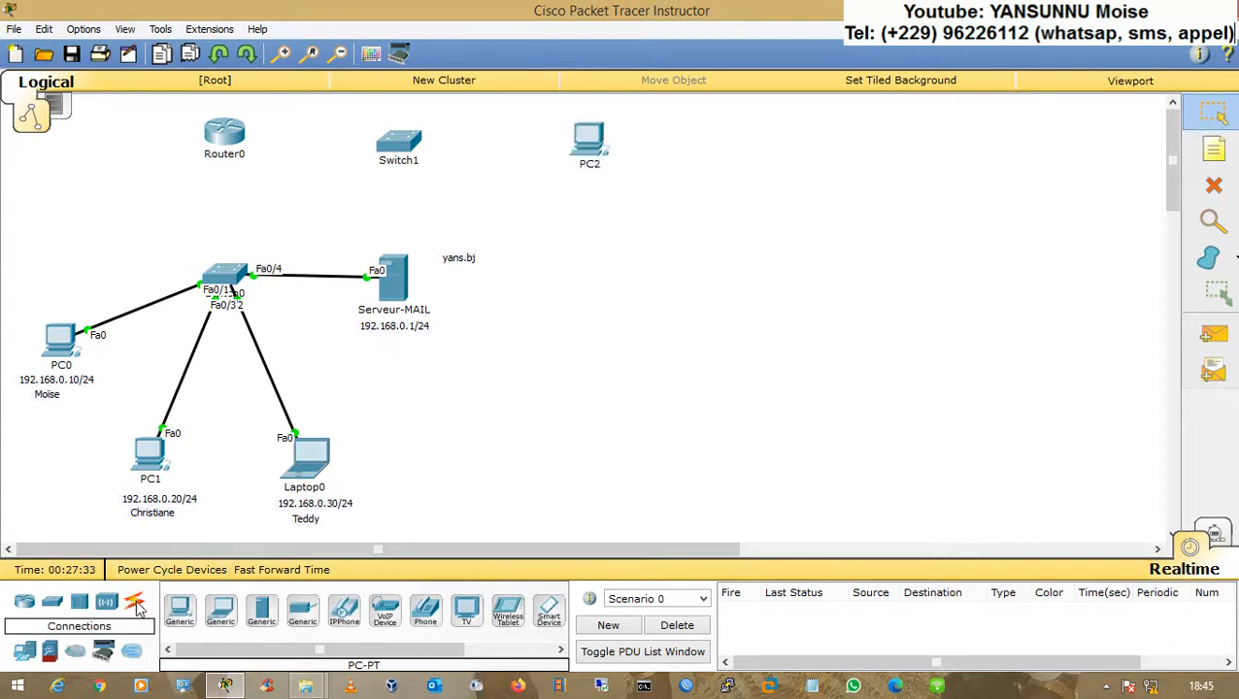
Step: Connect the router to the existing switch and to the new switch, and the new switch to PC2, with automatic cables
left_click(134, 603)
left_click(180, 610)
left_click(231, 282)
left_click(233, 130)
left_click(233, 130)
left_click(398, 141)
left_click(398, 140)
left_click(585, 138)
left_click_drag(404, 149, 403, 142)
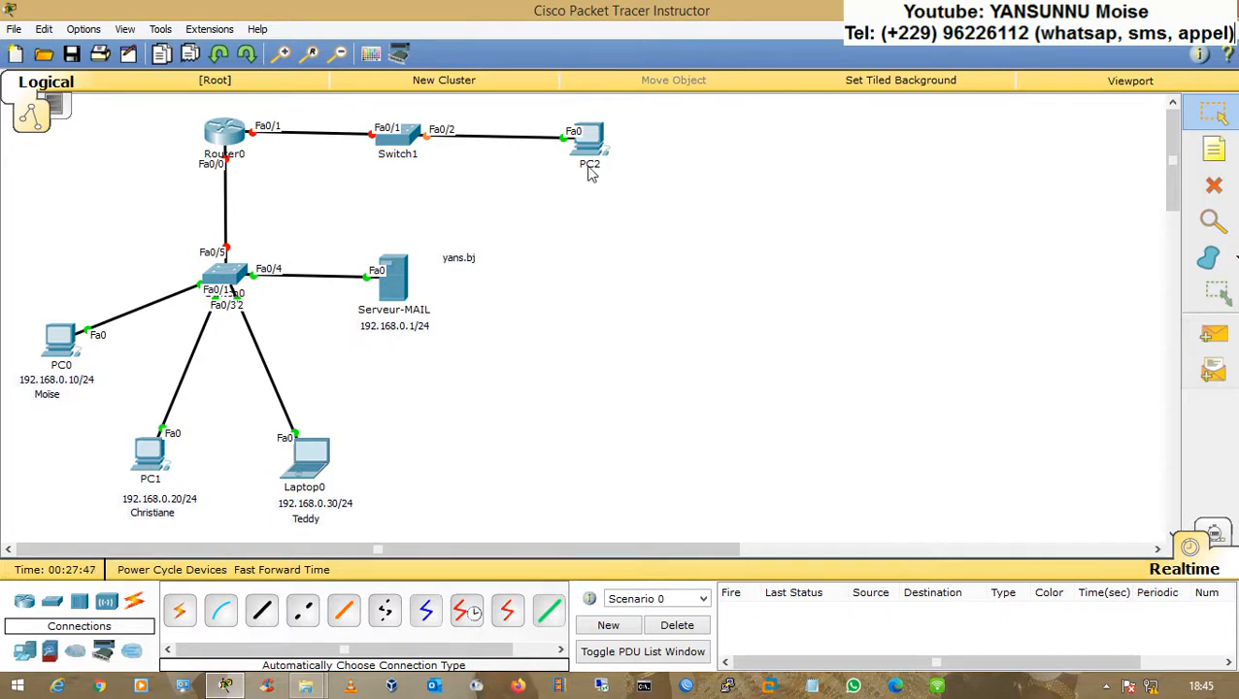
Step: Add a note below PC2 reading 172.16.0.10/16 followed by the user's name
left_click(1214, 151)
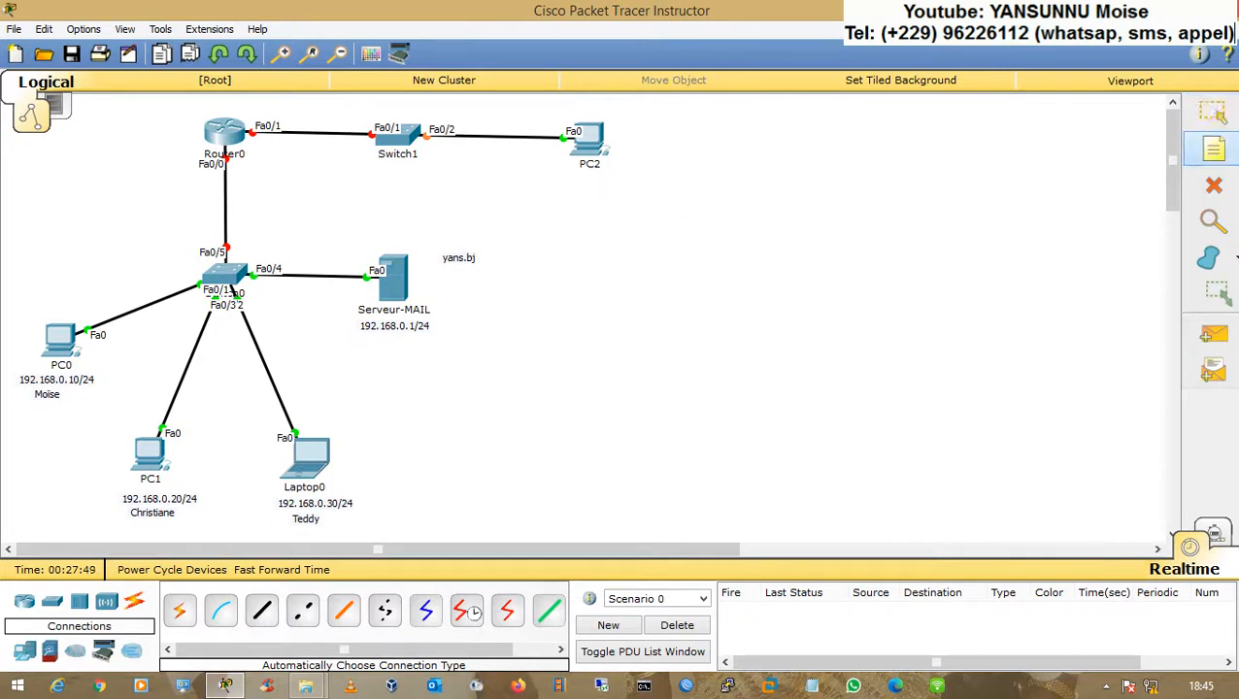
left_click(564, 185)
type("172.16.0.10")
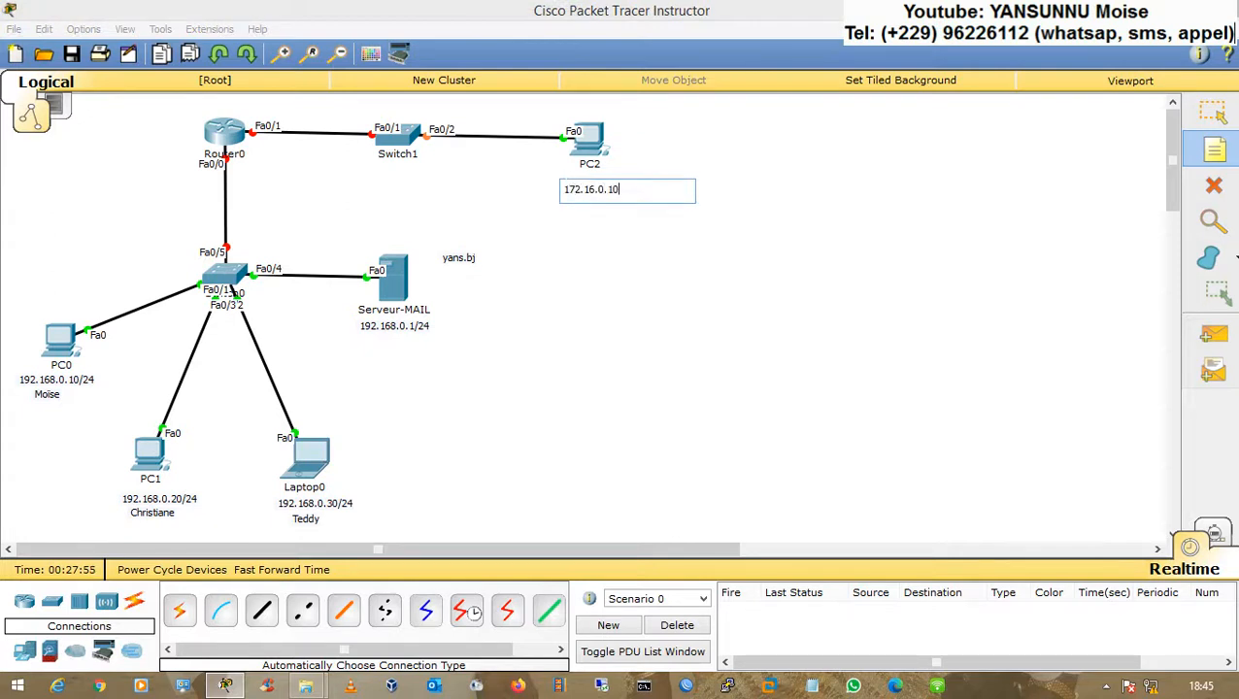
type("/16")
key("Return")
key("Return")
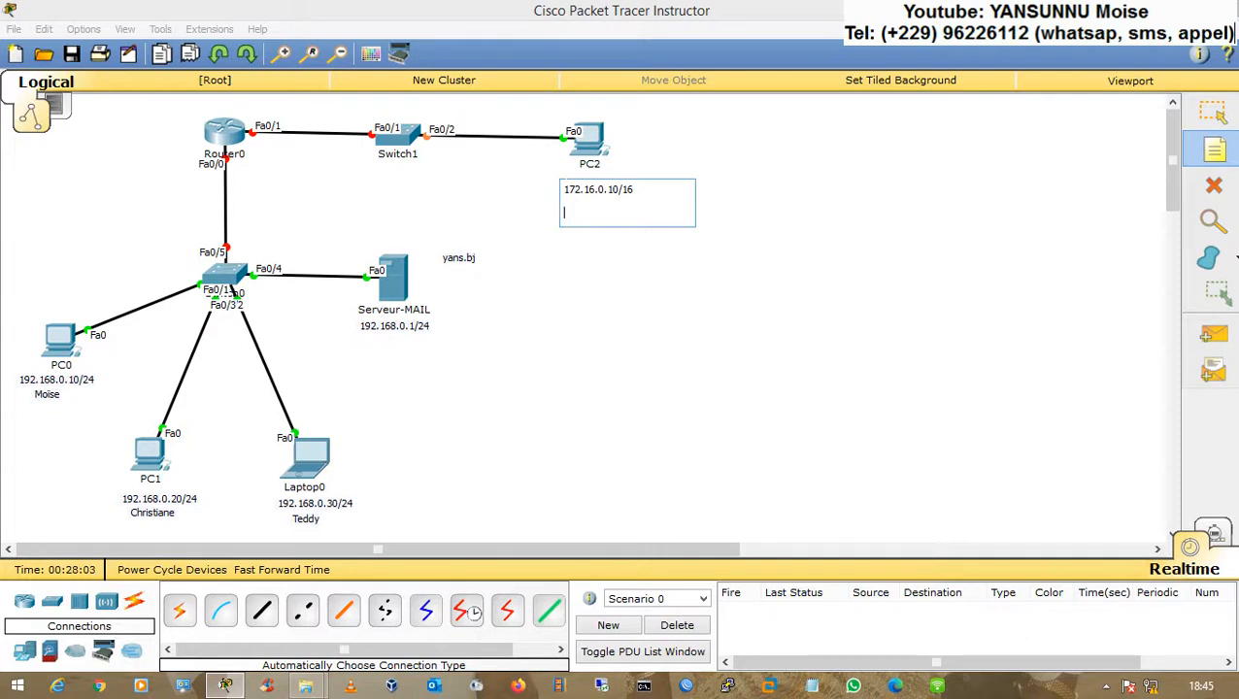
type("Alfred")
key("Escape")
left_click_drag(586, 214, 586, 200)
left_click(580, 257)
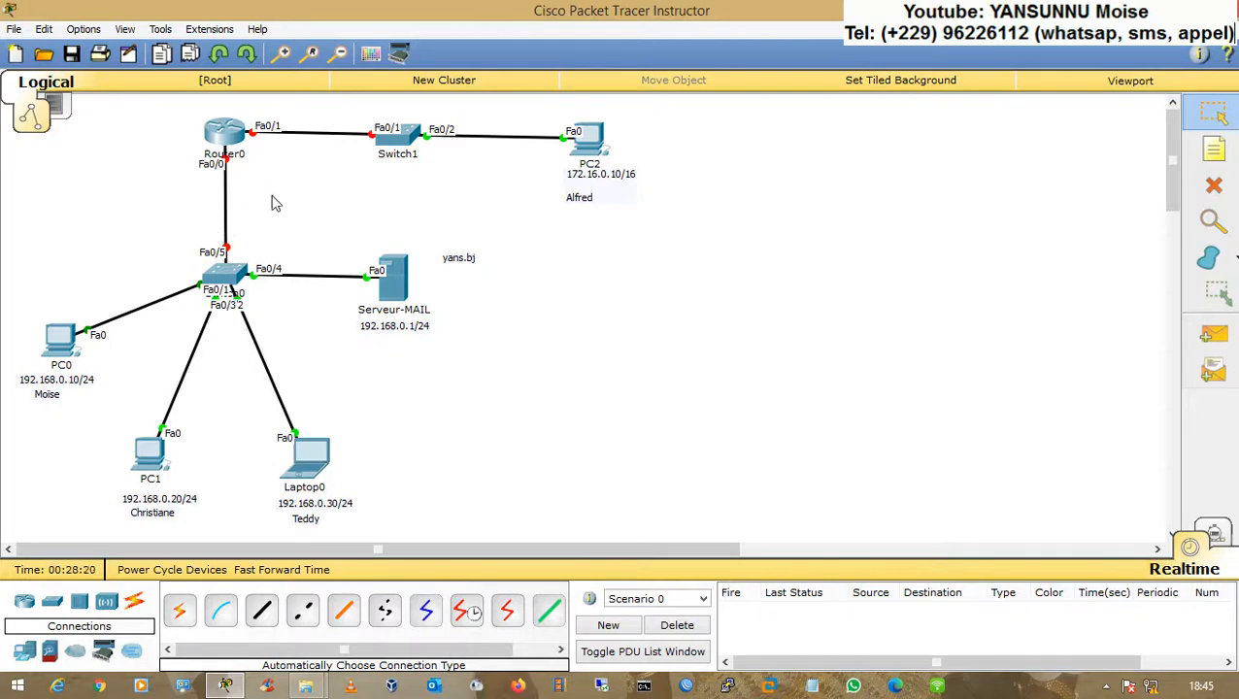
Step: Open Router0's command line and decline the initial configuration dialog
left_click(222, 135)
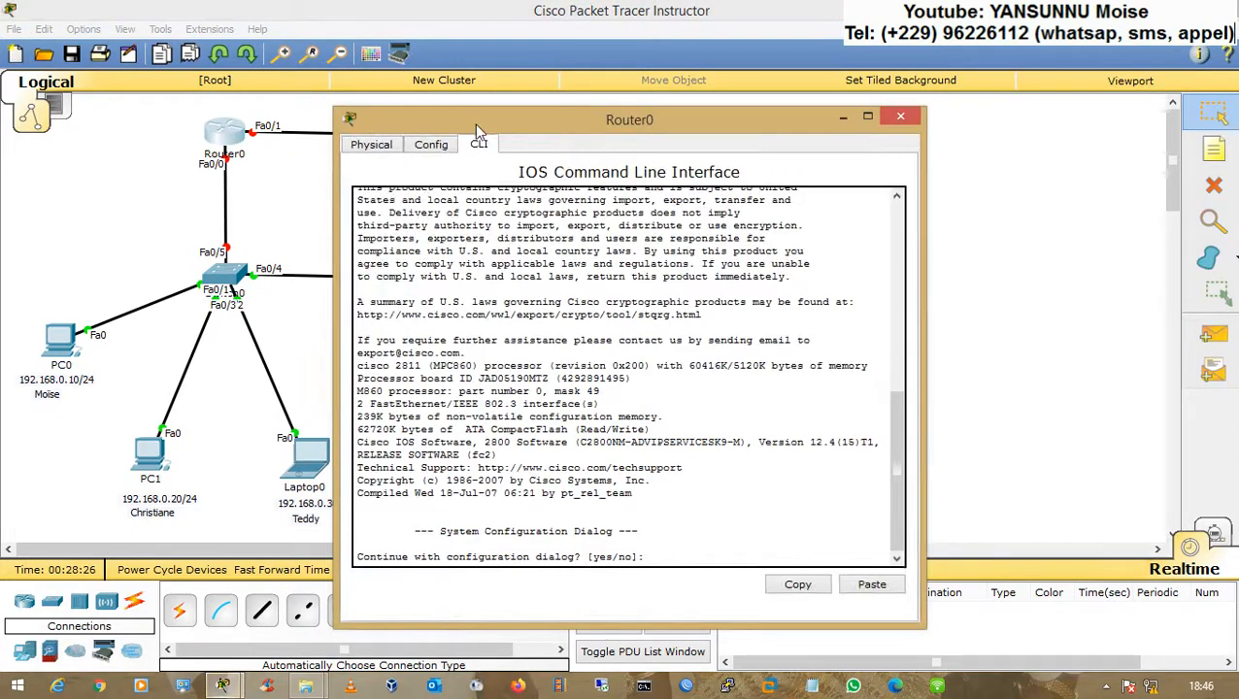
left_click_drag(473, 118, 734, 75)
type("n")
key("Return")
Step: Enter global configuration, bring up interface Fa0/0 and give it IP 192.168.0.254 with mask 255.255.255.0
key("Return")
key("Return")
type("en")
key("Return")
key("Return")
type("conf t")
key("Return")
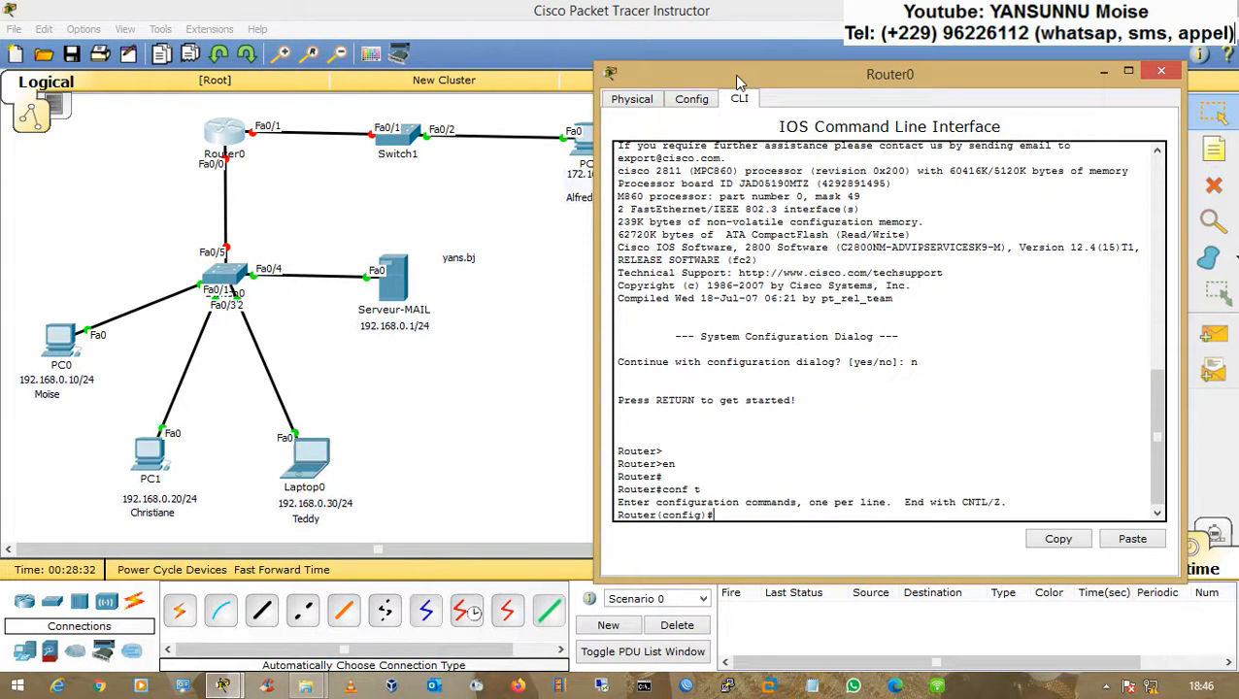
type("int fa 0/0")
key("Return")
key("Return")
type("n sh")
key("Return")
key("Return")
type("ip add")
key("Tab")
type("192")
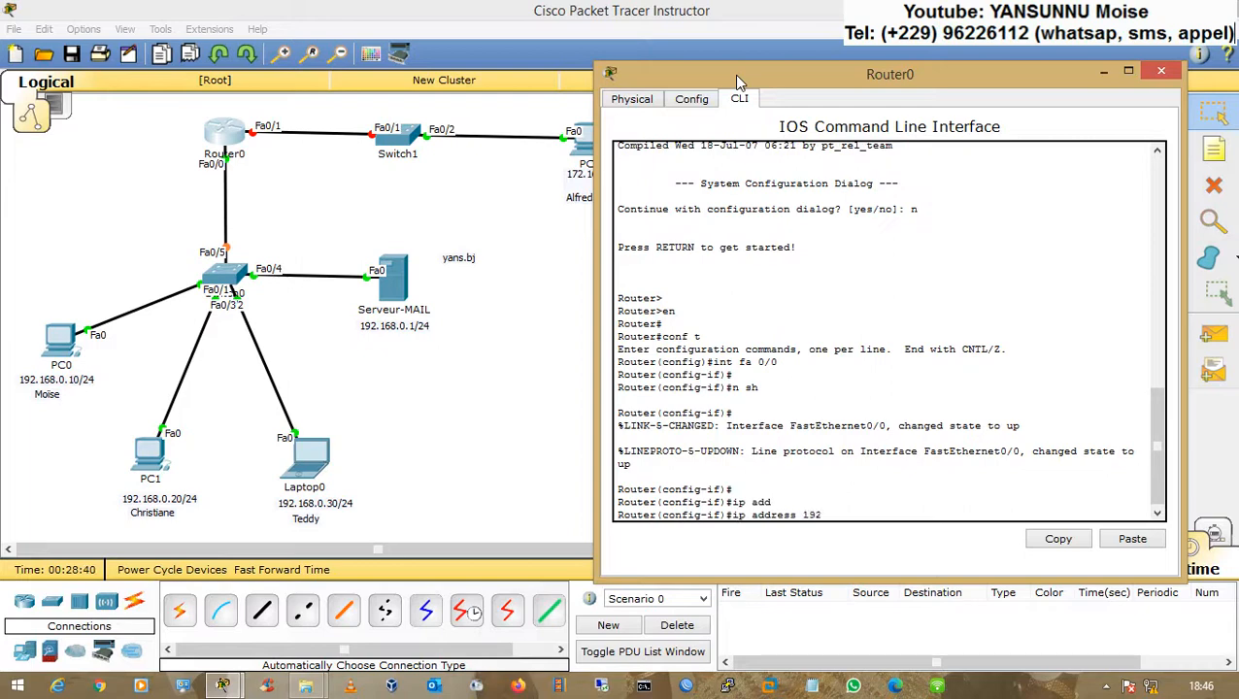
type(".168.0.254 255.255.255.0")
key("Return")
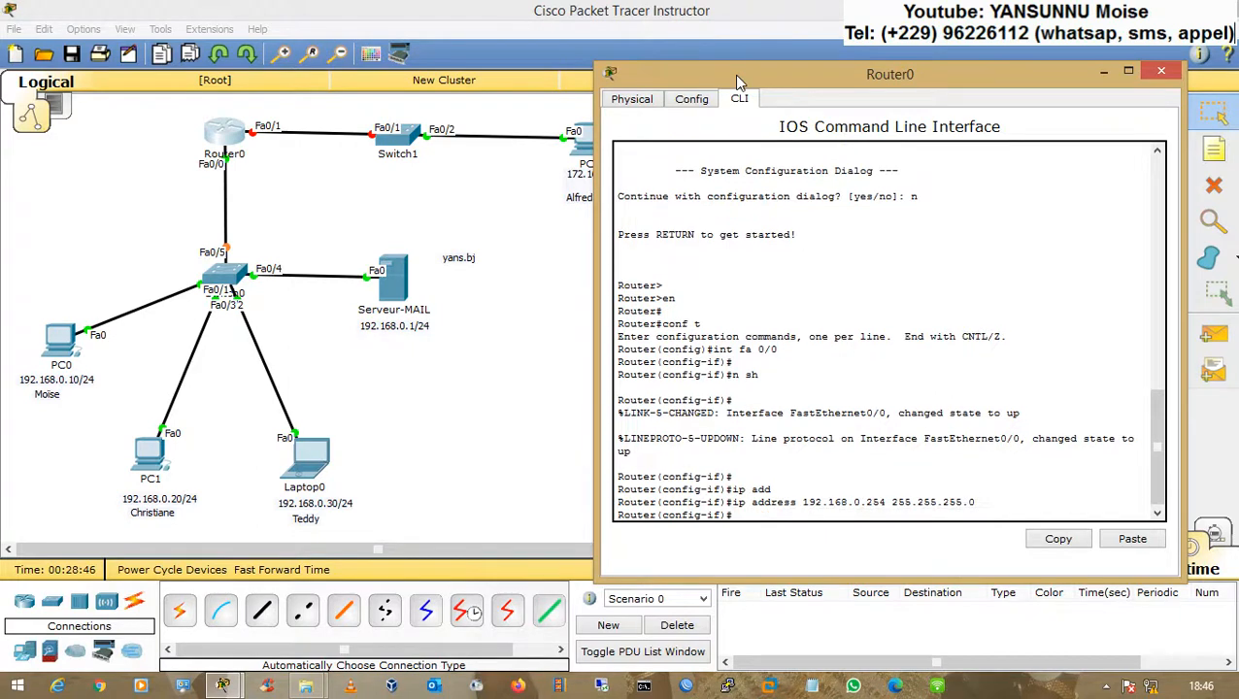
Step: Bring up interface Fa0/1 and give it IP 172.16.0.254 with mask 255.255.0.0
type("int f a 0/1")
key("Return")
type("n sh")
key("Return")
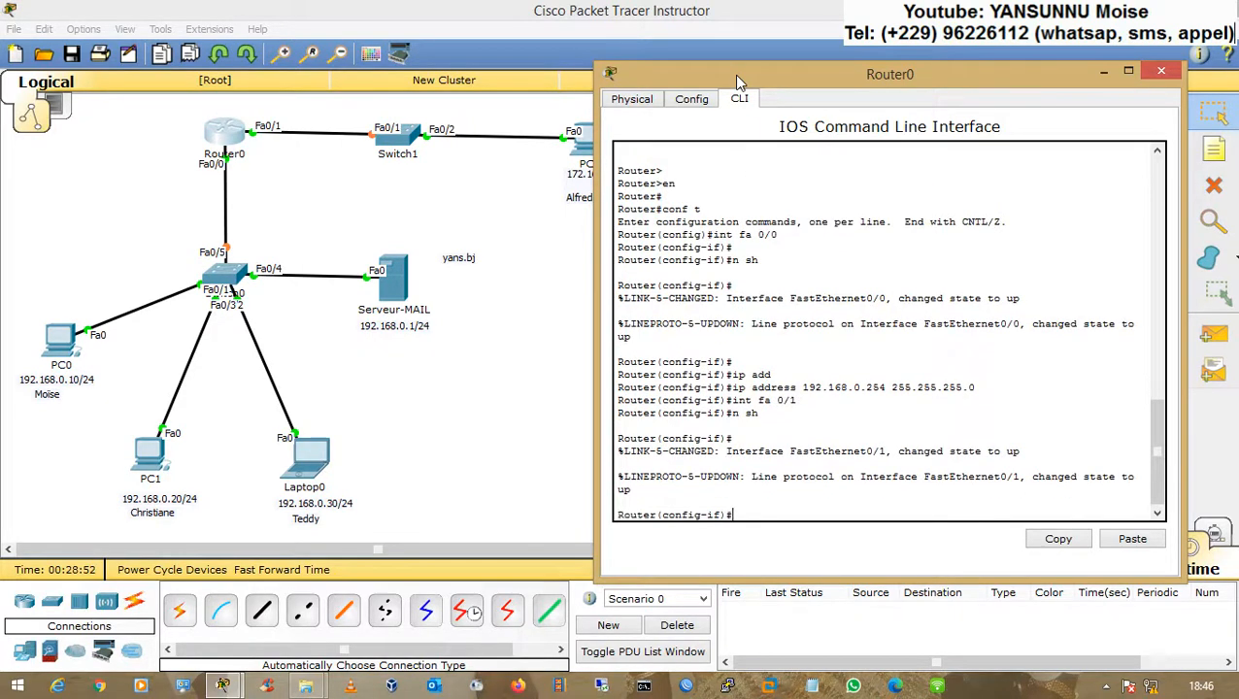
key("Return")
type("ip add")
key("Tab")
type("172.16.0.254 255.255.0.0")
key("Return")
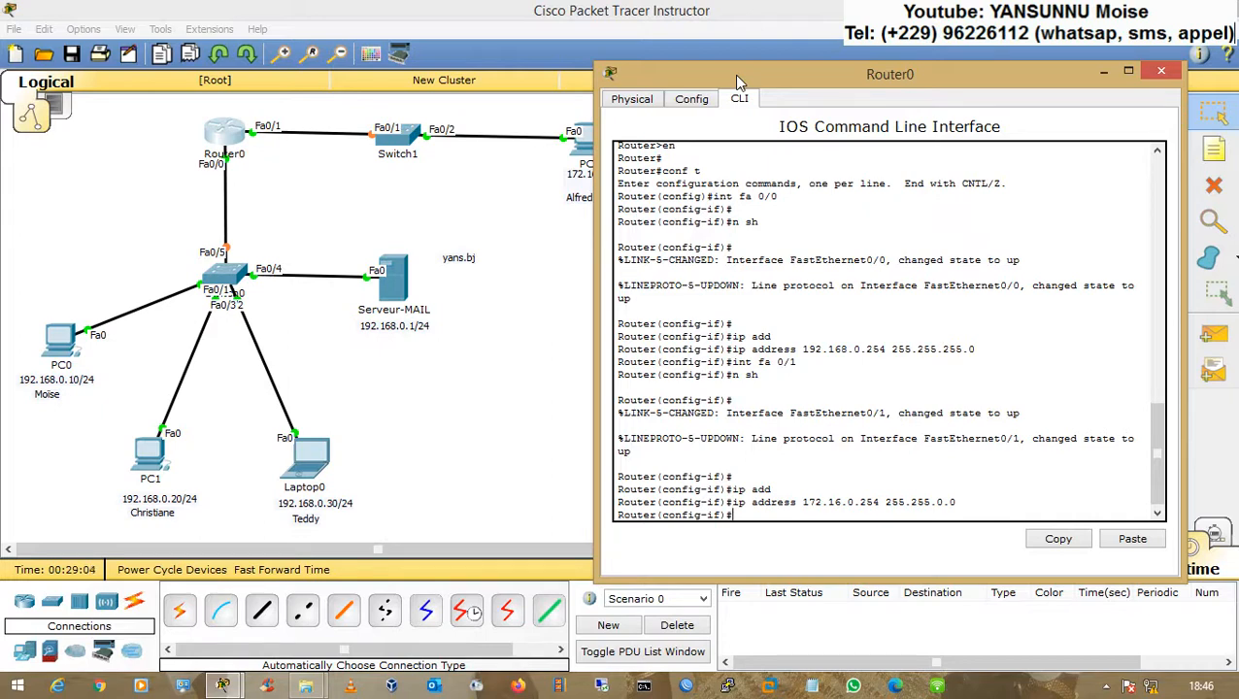
Step: Return to global configuration and exclude 192.168.0.254 from DHCP assignment
type("ex")
key("Return")
key("Return")
key("Return")
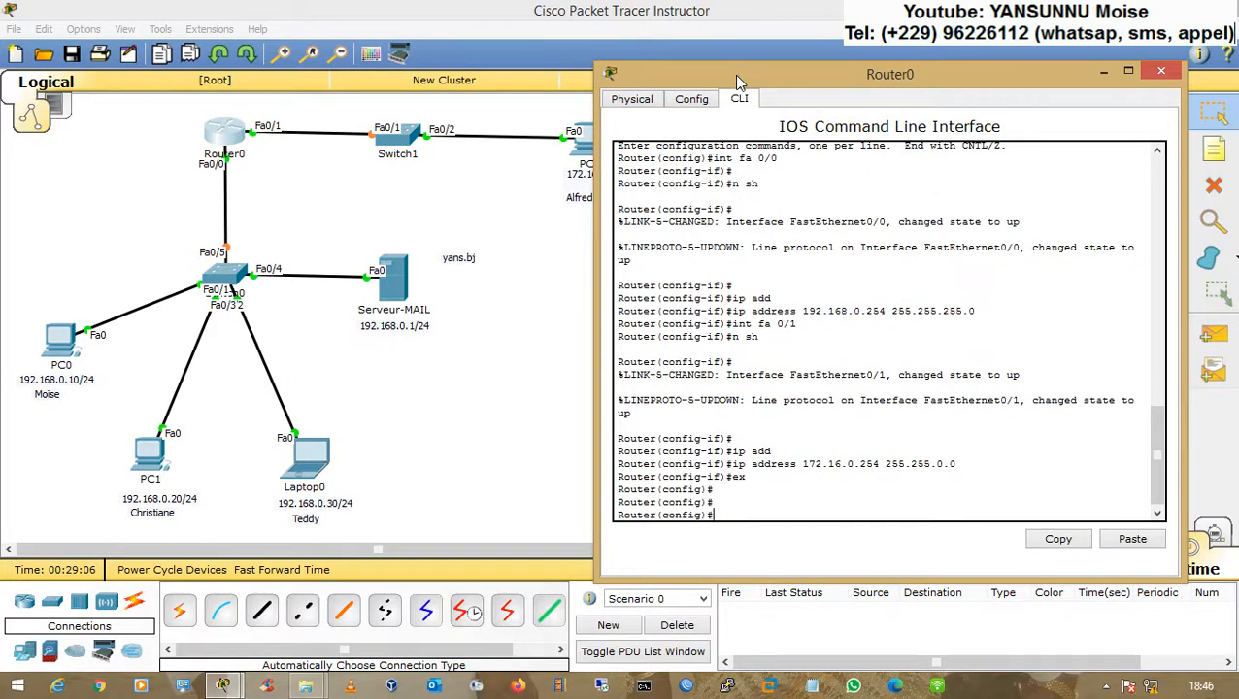
type("ip excl")
key("Tab")
type("ude")
key("Tab")
key("BackSpace")
key("BackSpace")
key("BackSpace")
key("BackSpace")
key("BackSpace")
key("BackSpace")
key("BackSpace")
type("d")
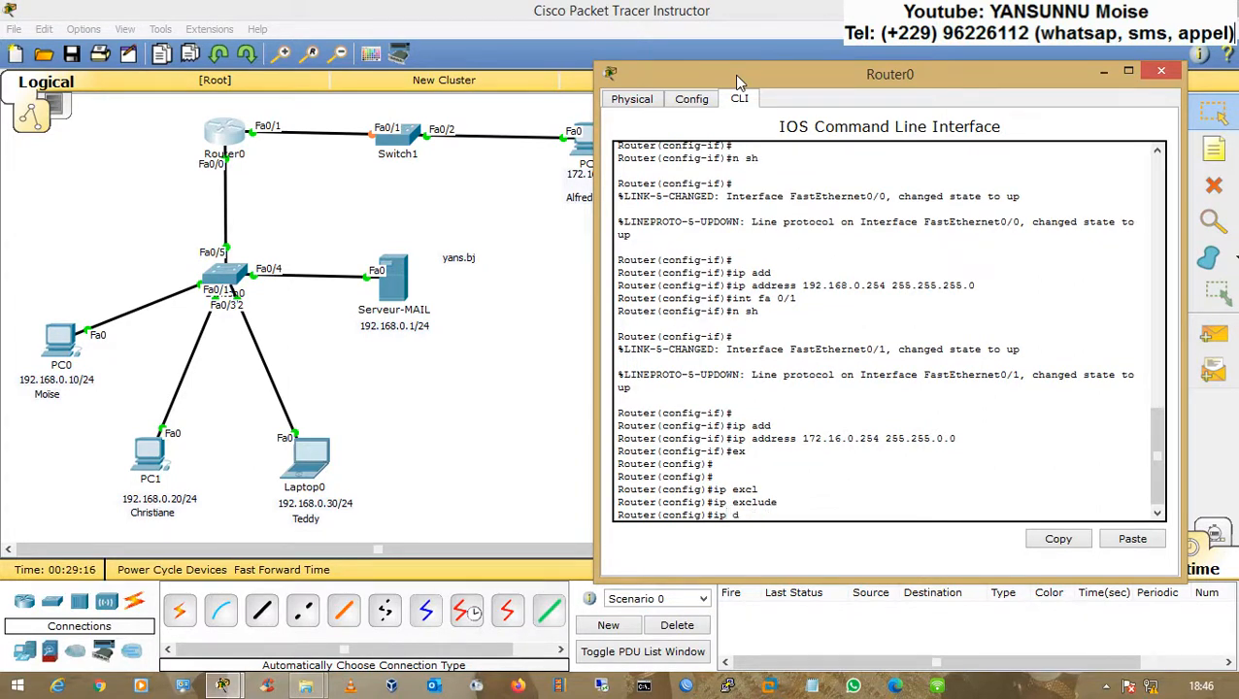
type("hcp excl")
key("Tab")
type("192.1680")
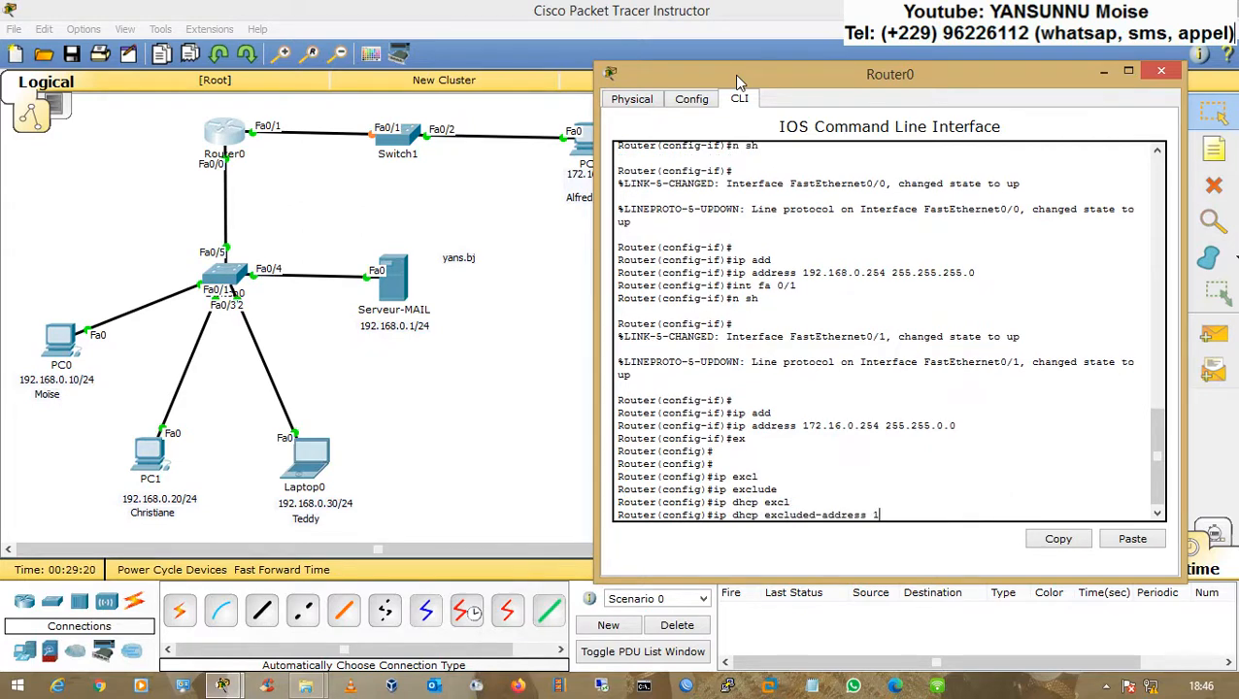
key("BackSpace")
type(".0.254")
key("Return")
Step: Exclude 172.16.0.254 from DHCP assignment as well
key("Up")
key("BackSpace")
key("BackSpace")
key("BackSpace")
key("BackSpace")
key("BackSpace")
key("BackSpace")
key("BackSpace")
key("BackSpace")
key("BackSpace")
key("BackSpace")
key("BackSpace")
key("BackSpace")
type("72.16.0.2")
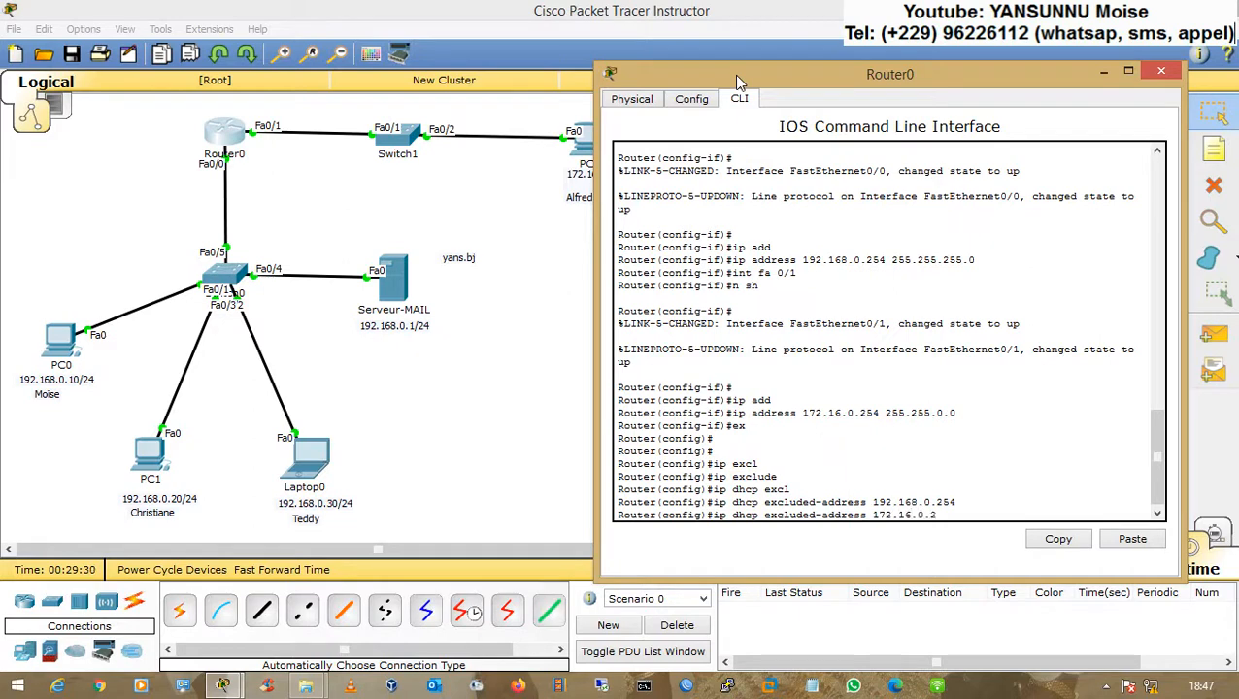
type("54")
key("Return")
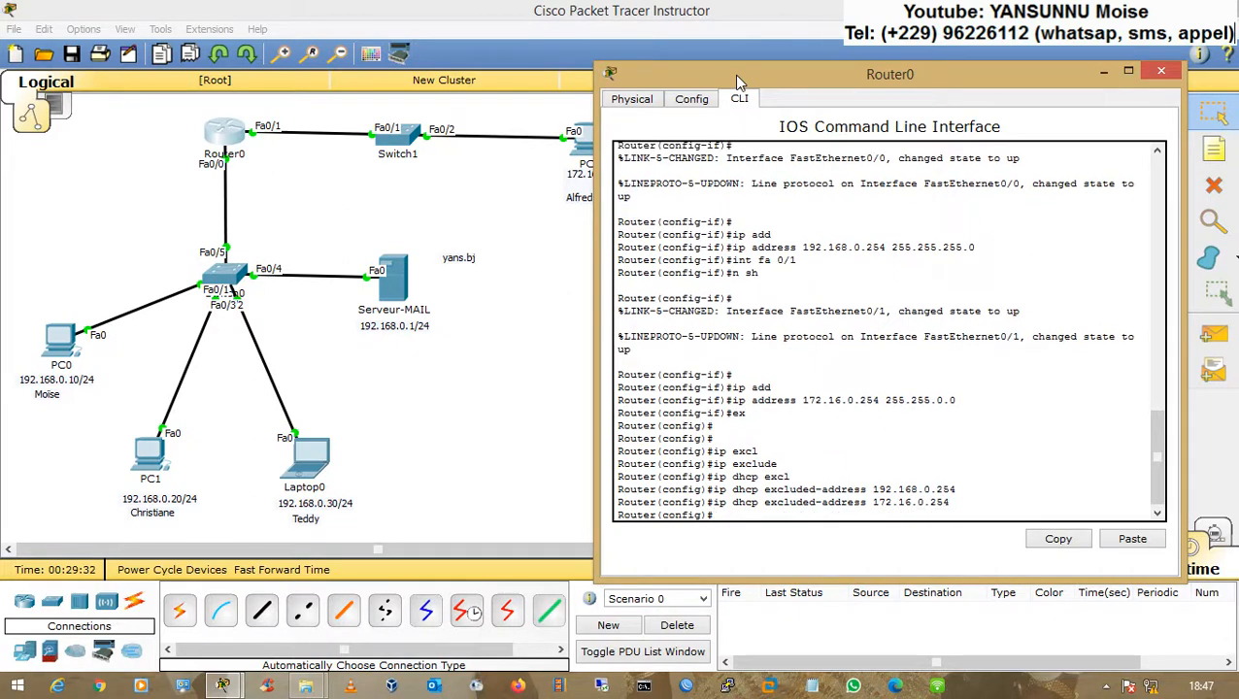
Step: Create a DHCP pool named yans with network 192.168.0.0 255.255.255.0
type("ip dhcp")
type(" yans")
key("BackSpace")
key("BackSpace")
key("BackSpace")
key("BackSpace")
type("pool yans")
key("Return")
type("net 192.168.0.0 255.255.255.0")
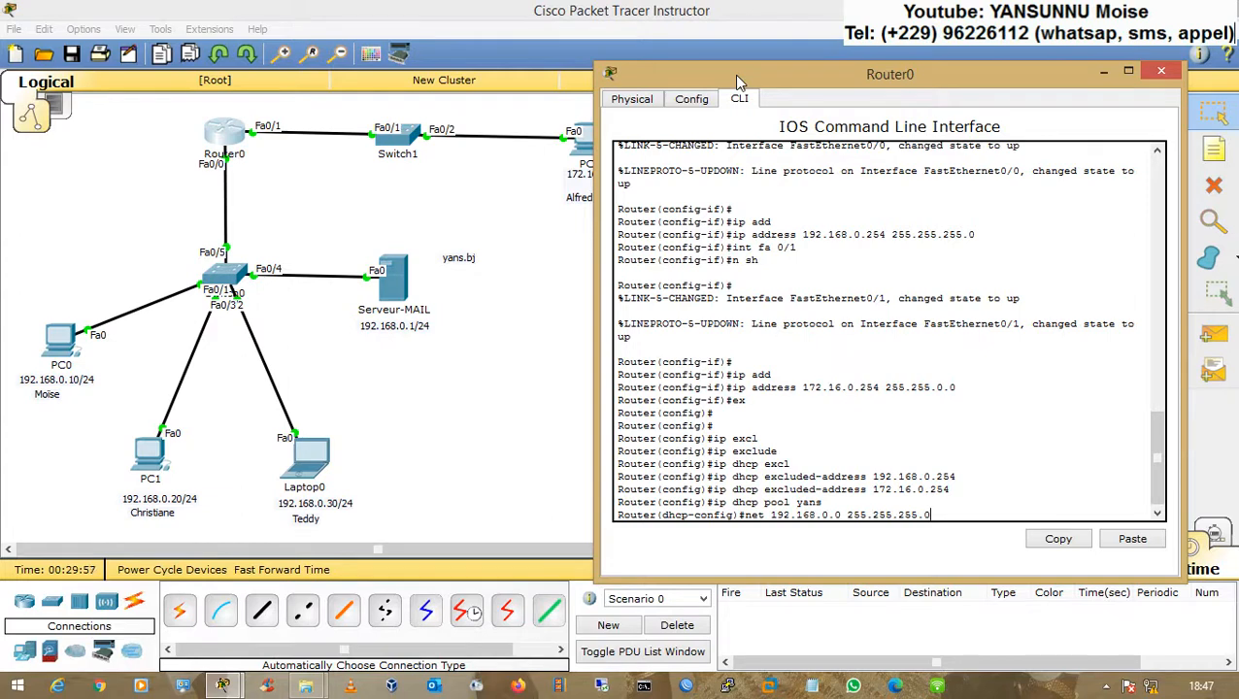
key("Return")
Step: Try to enter network 192.168.0.254 in the yans pool
type("net")
key("Tab")
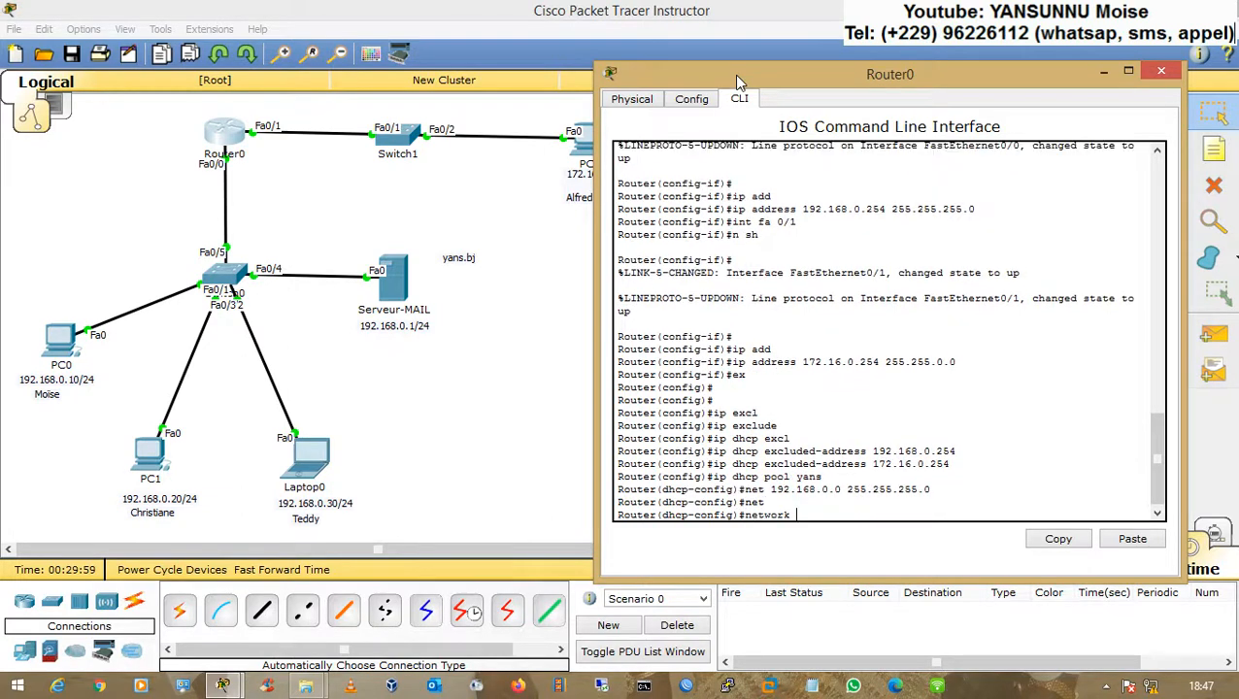
type("192.168.0.254")
key("Return")
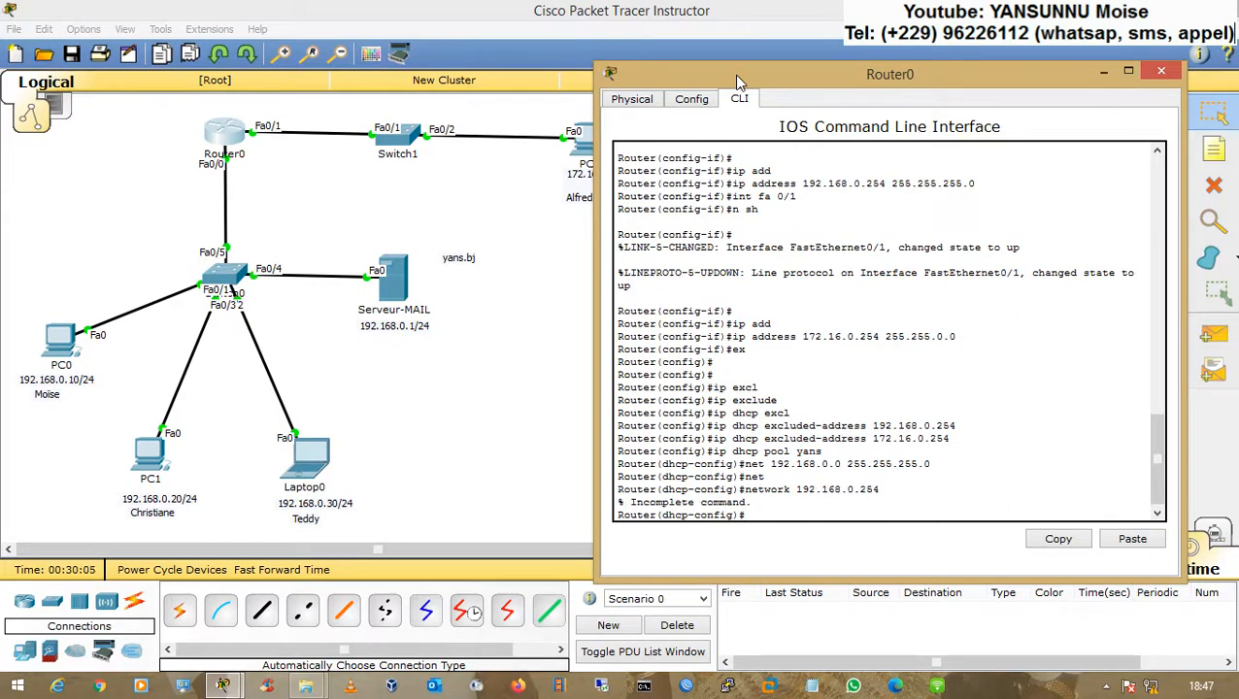
Step: Set the yans pool's default router to 192.168.0.254
key("Up")
key("BackSpace")
key("BackSpace")
key("BackSpace")
key("BackSpace")
key("BackSpace")
key("BackSpace")
key("BackSpace")
key("BackSpace")
key("BackSpace")
key("BackSpace")
key("BackSpace")
key("BackSpace")
key("BackSpace")
key("BackSpace")
key("BackSpace")
key("BackSpace")
key("BackSpace")
key("BackSpace")
key("BackSpace")
key("BackSpace")
key("BackSpace")
type("def")
key("Tab")
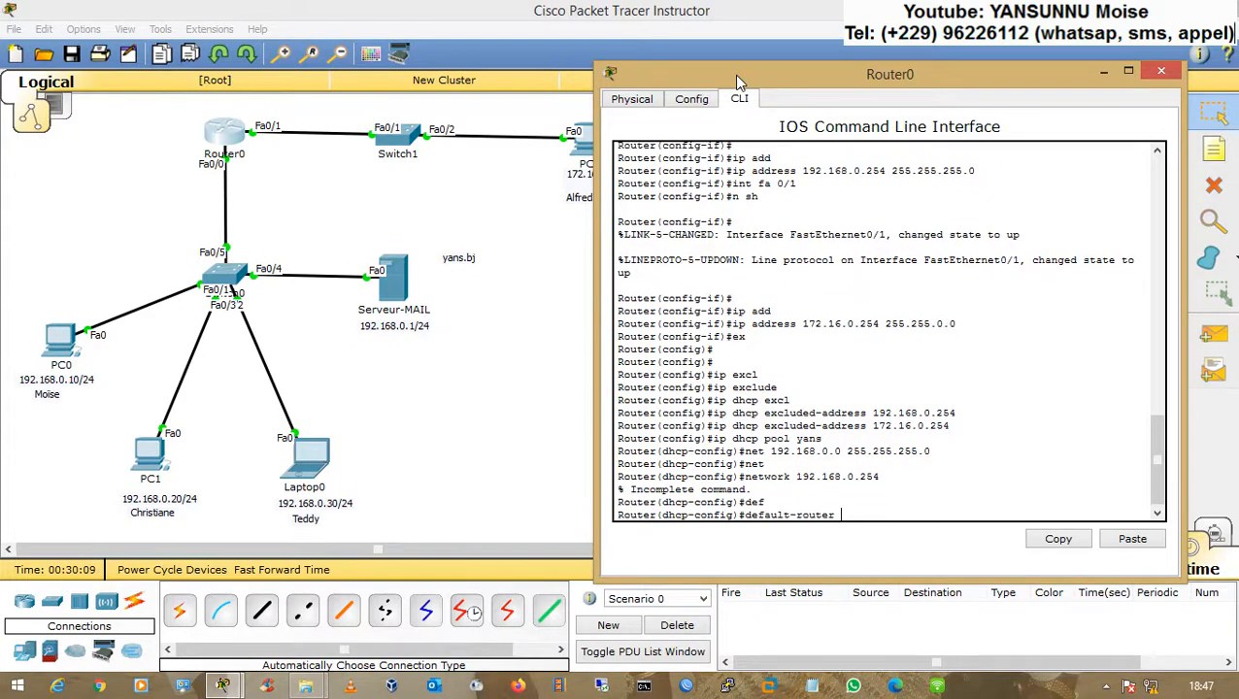
type("192.168.0.254")
key("Return")
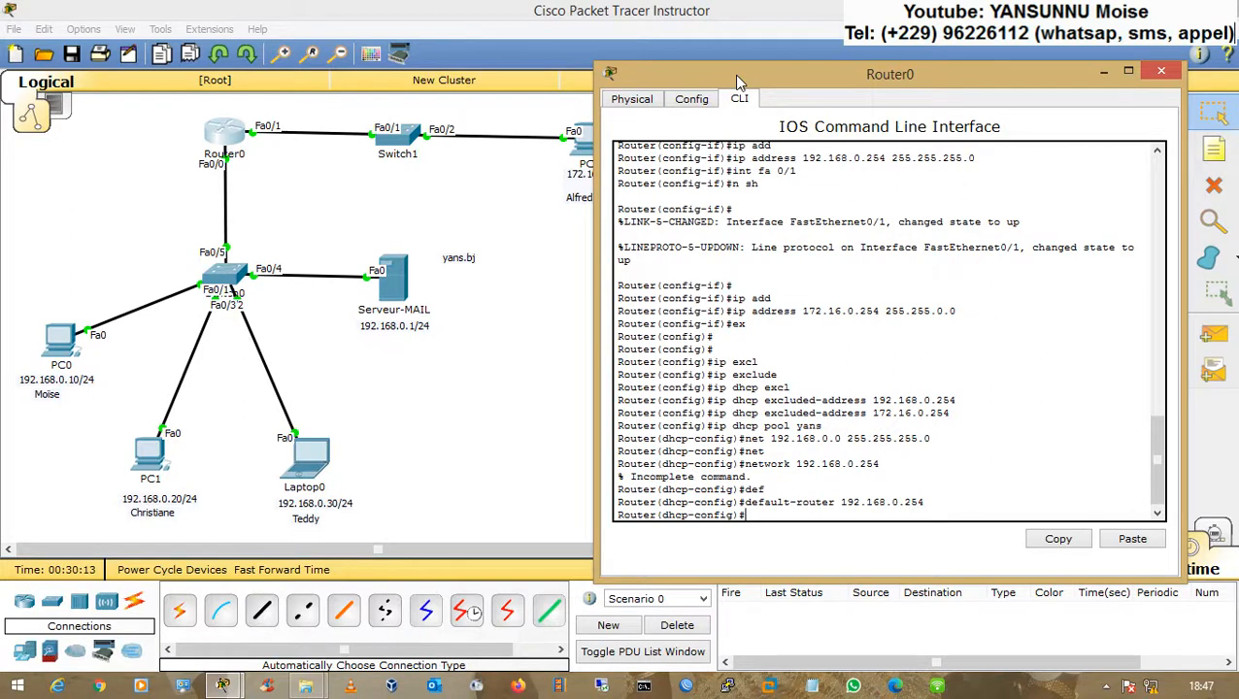
Step: Create a DHCP pool named yans-1 with network 172.16.0.0 255.255.0.0
key("Up")
key("Up")
key("Up")
key("Up")
key("Up")
key("Up")
type("-1")
key("Return")
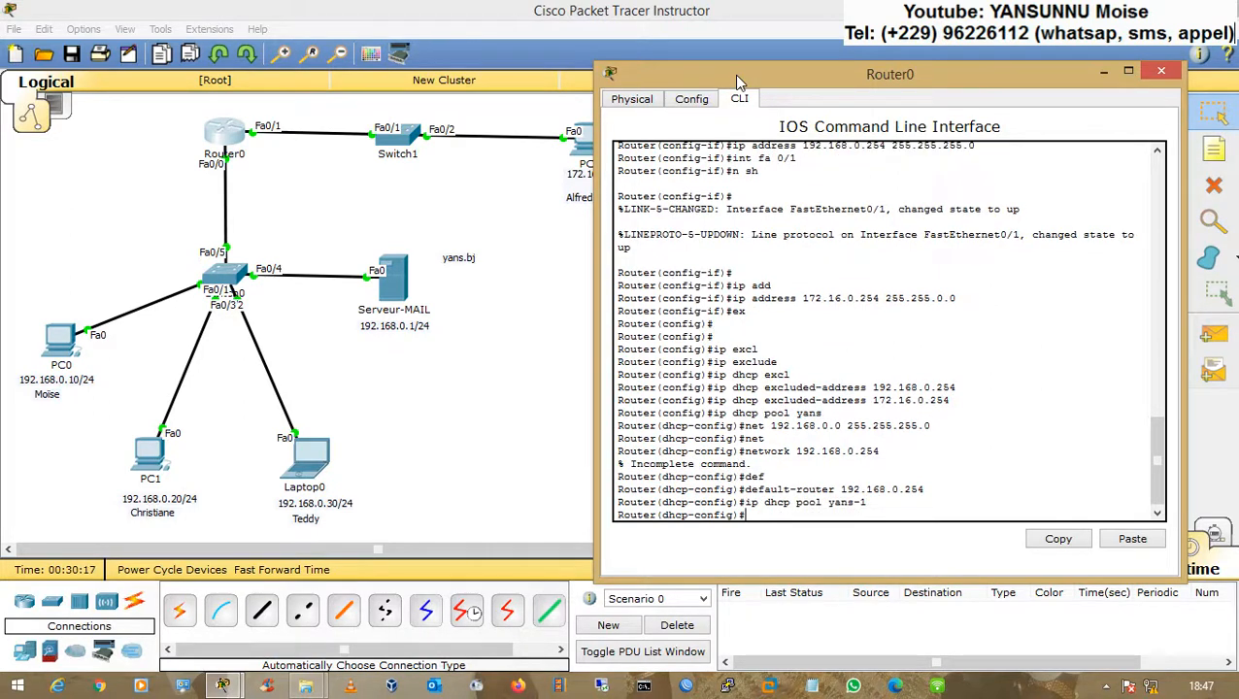
type("net")
key("Tab")
type("172.16.0.2")
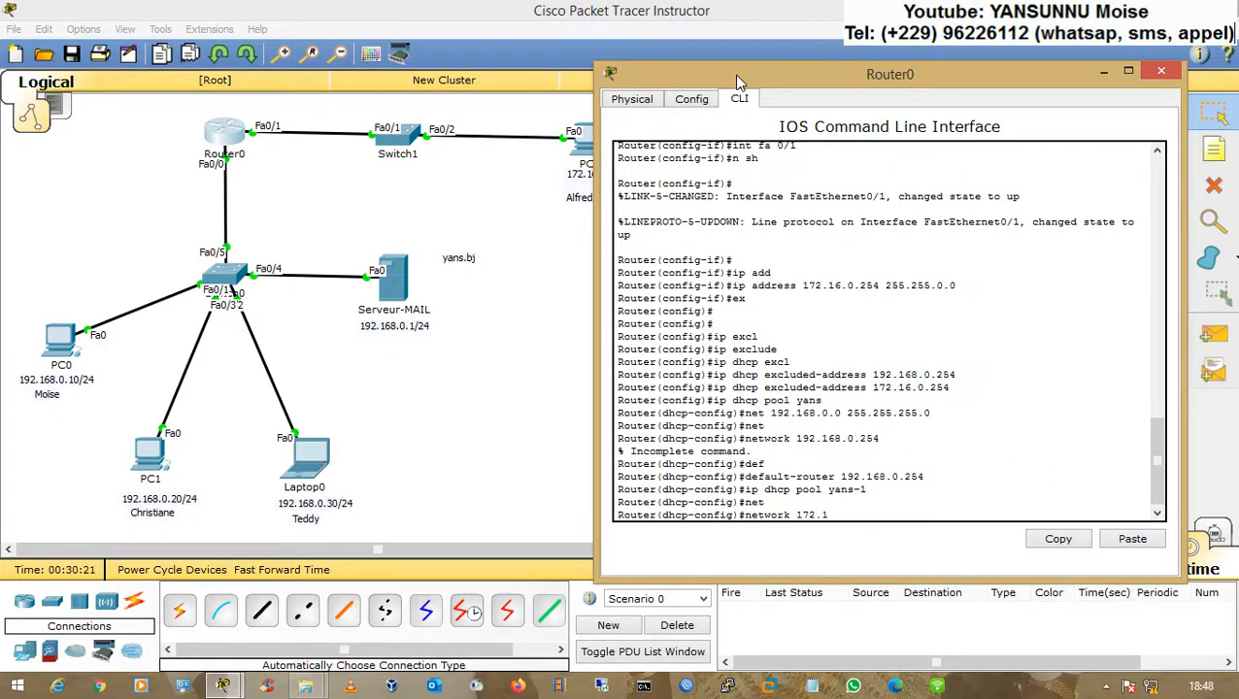
key("BackSpace")
type("0 255.2")
type("0.0")
key("Return")
Step: Set the yans-1 pool's default router to 172.16.0.254 and close the router window
type("def")
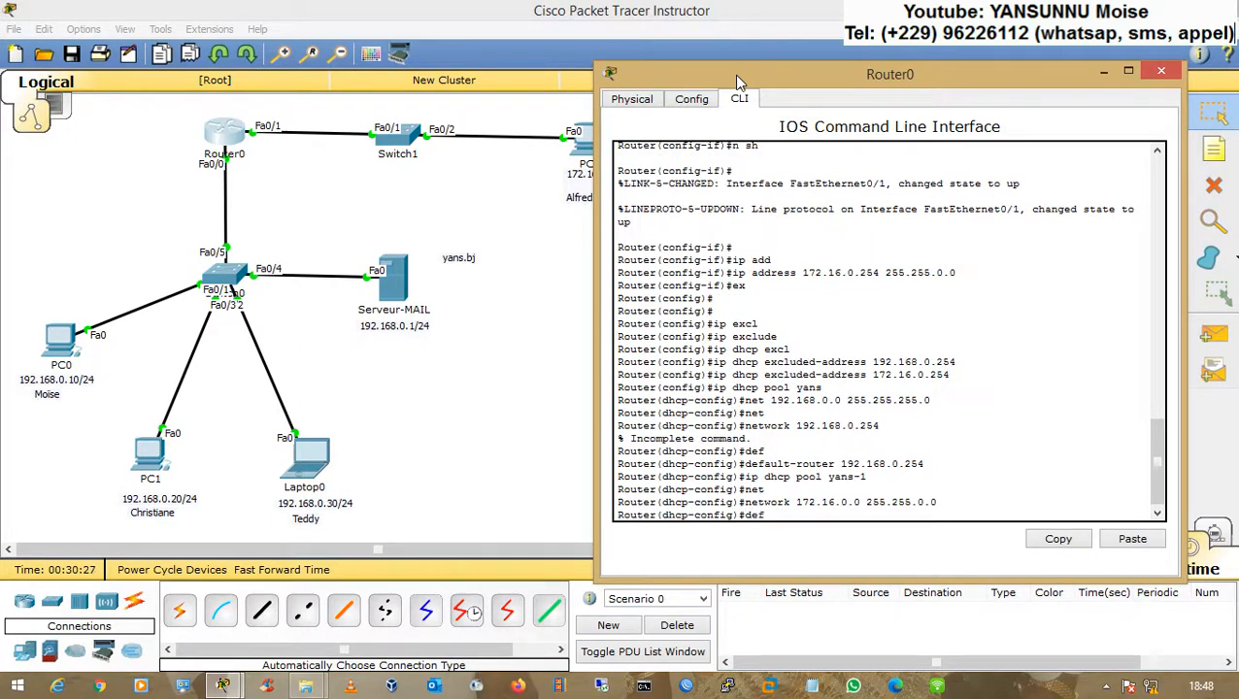
key("Tab")
type("172.16.0.254")
key("Return")
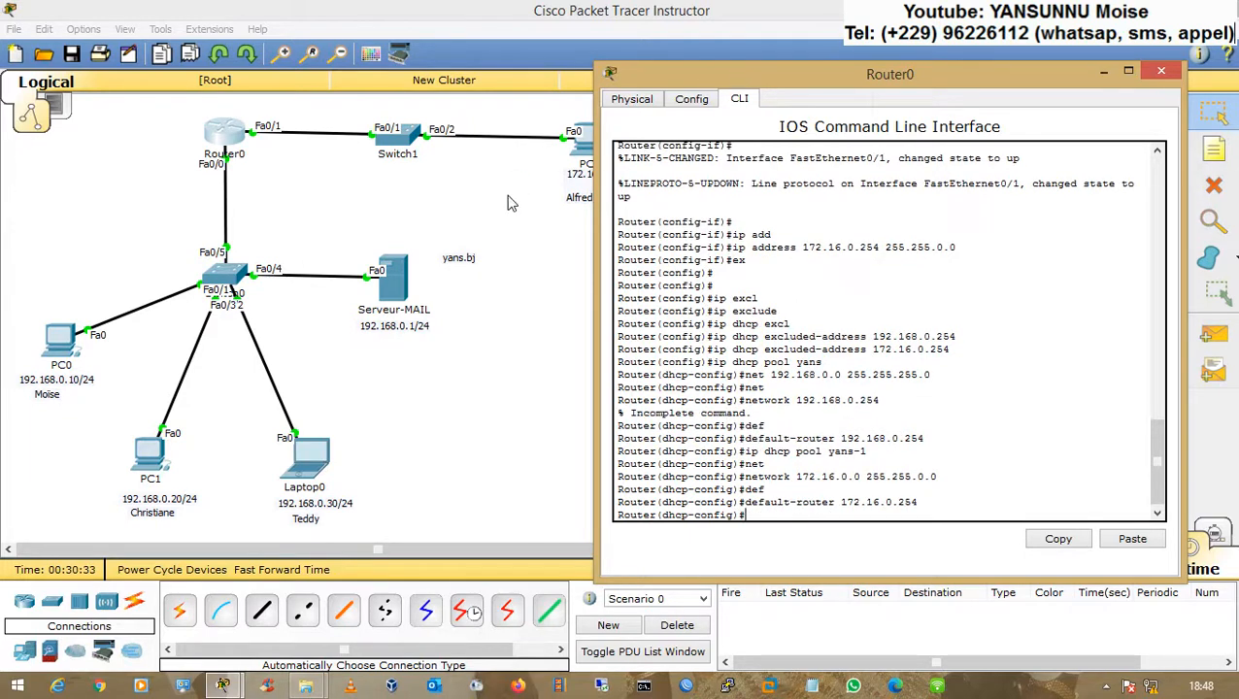
left_click(1162, 75)
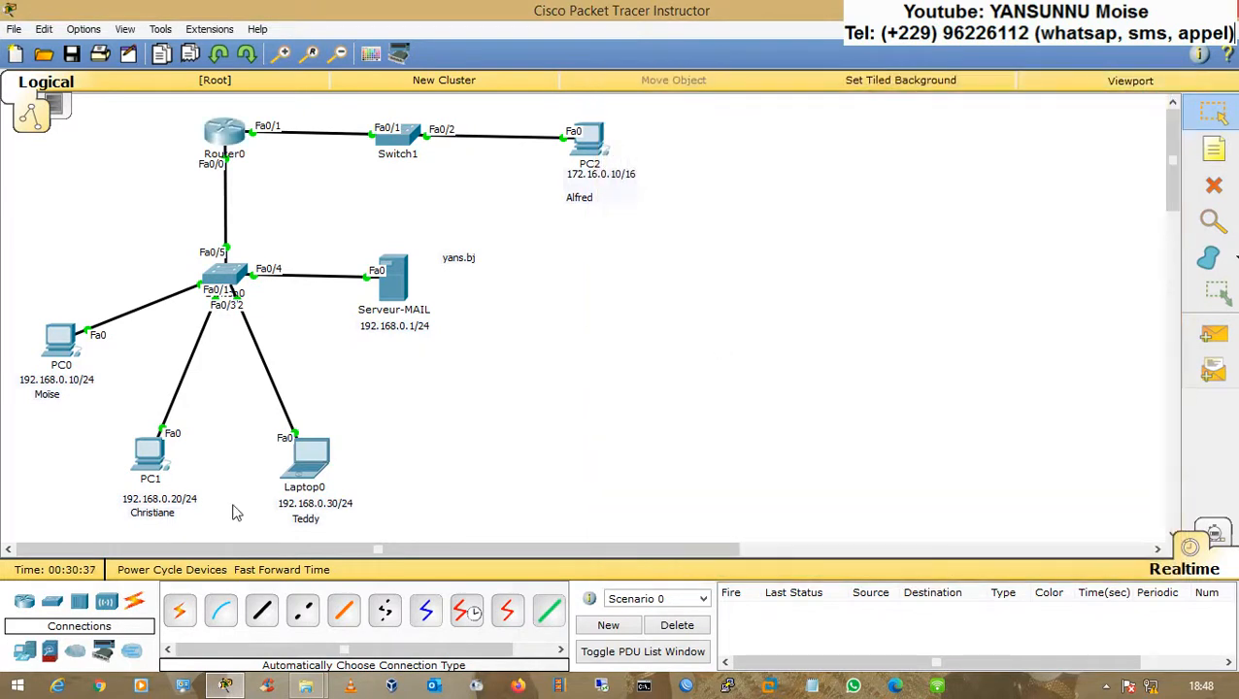
Step: Switch PC0's IP configuration to DHCP and close its window
left_click(58, 340)
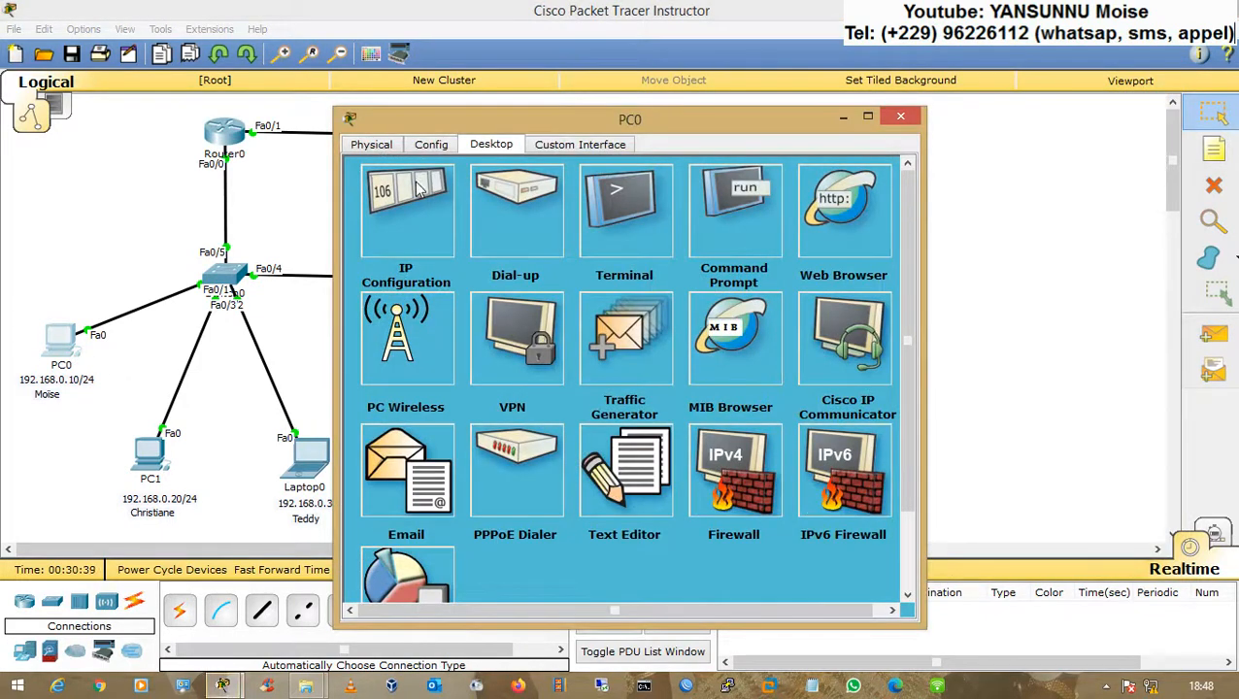
left_click(415, 185)
left_click(373, 223)
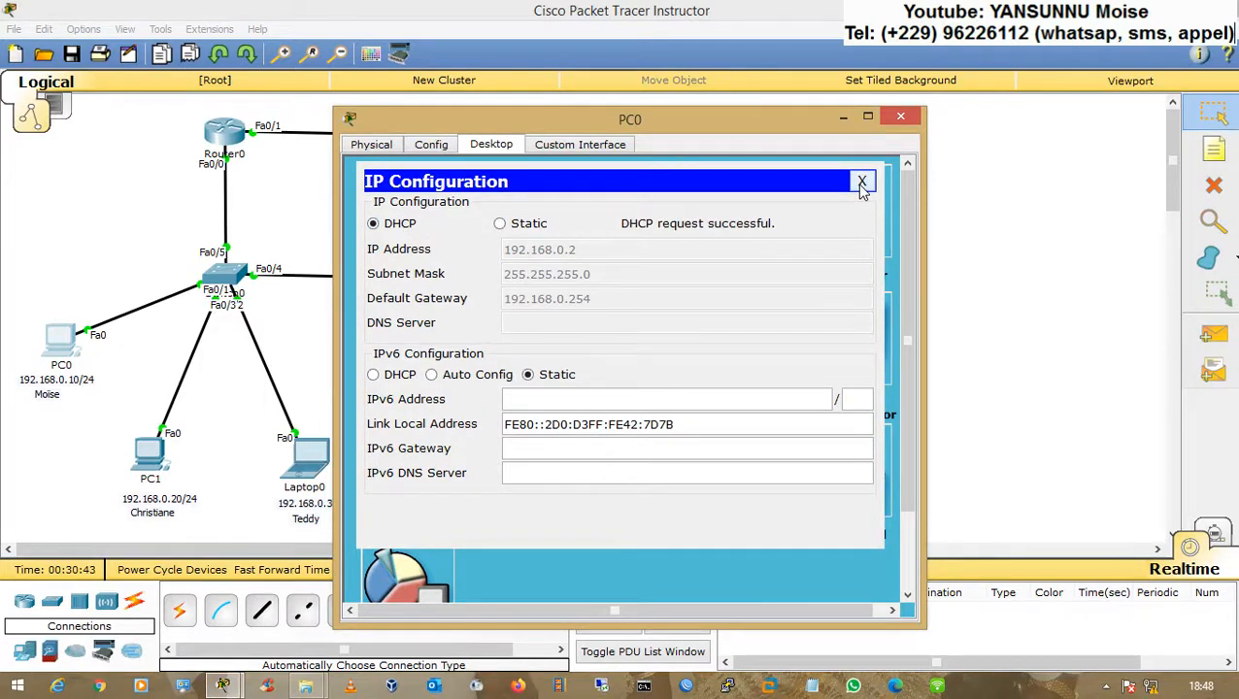
left_click(862, 183)
left_click(900, 117)
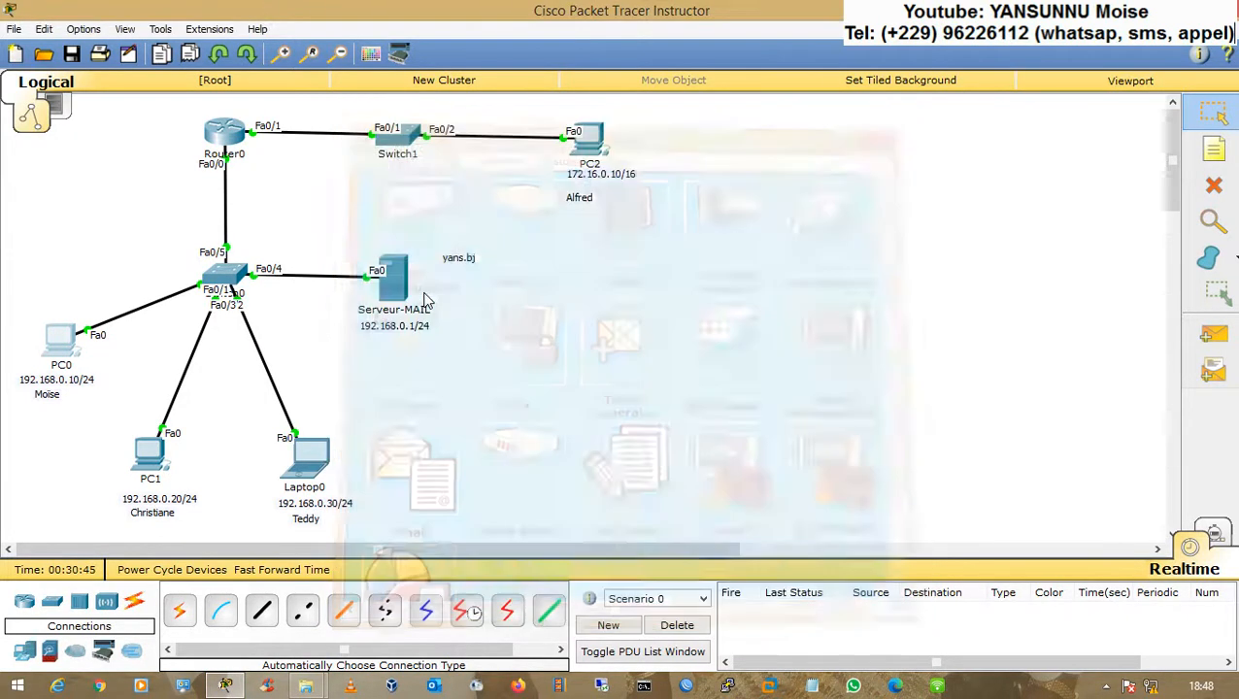
Step: Switch PC1's IP configuration to DHCP and close its window
left_click(143, 449)
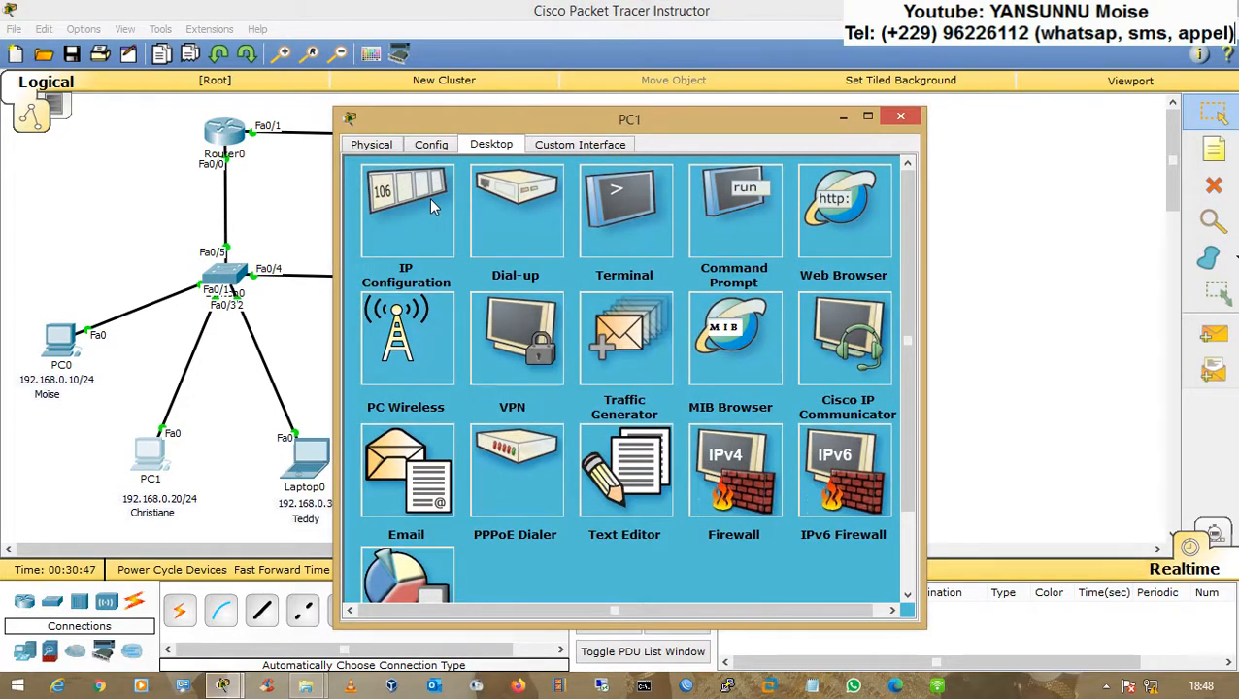
left_click(429, 197)
left_click(415, 224)
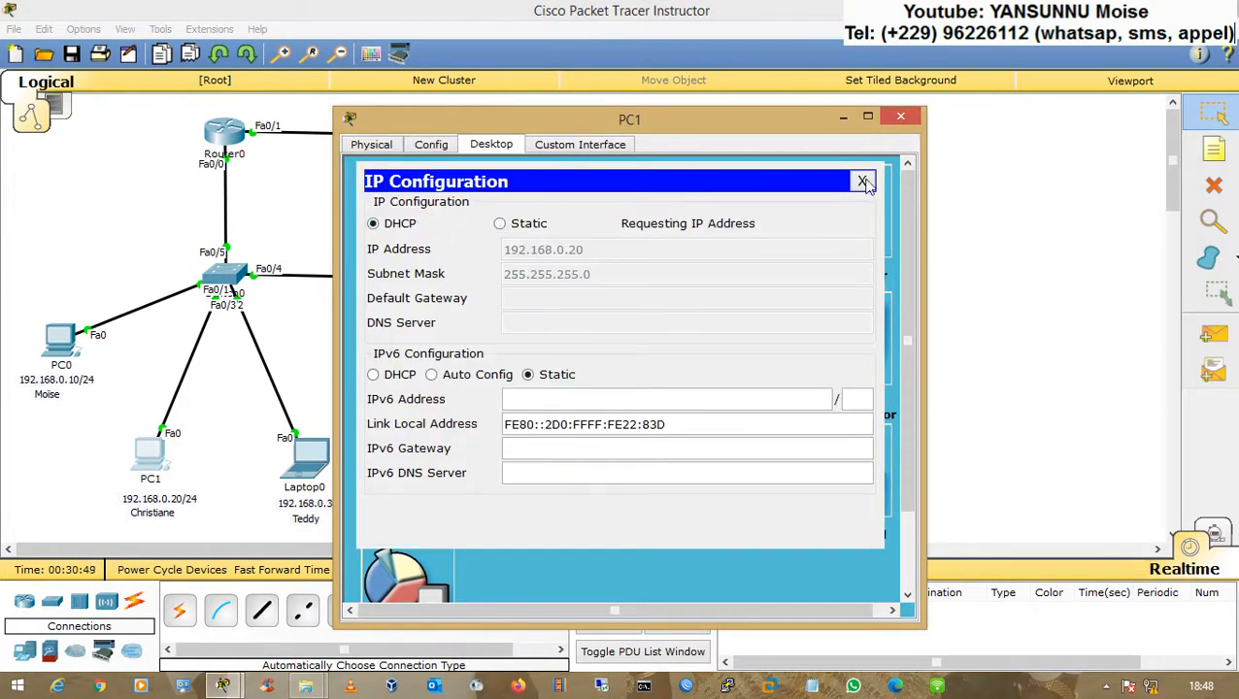
left_click(862, 183)
left_click(900, 117)
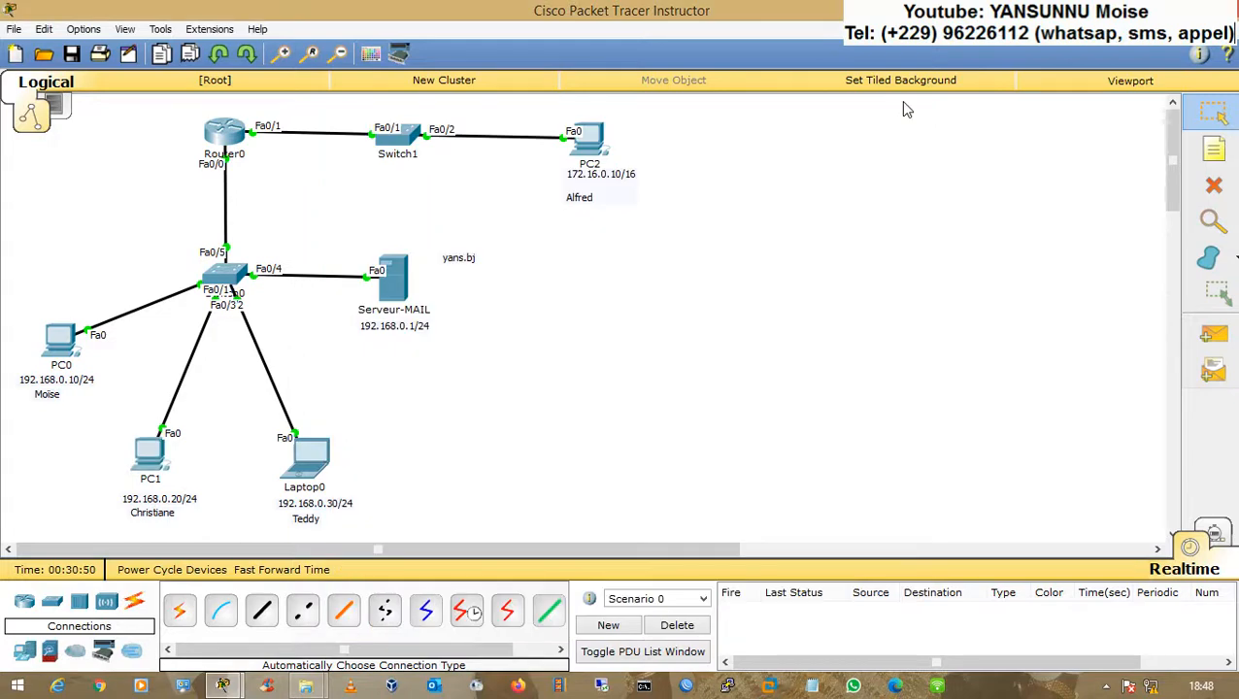
Step: Switch Laptop0's IP configuration to DHCP and close its window
left_click(305, 459)
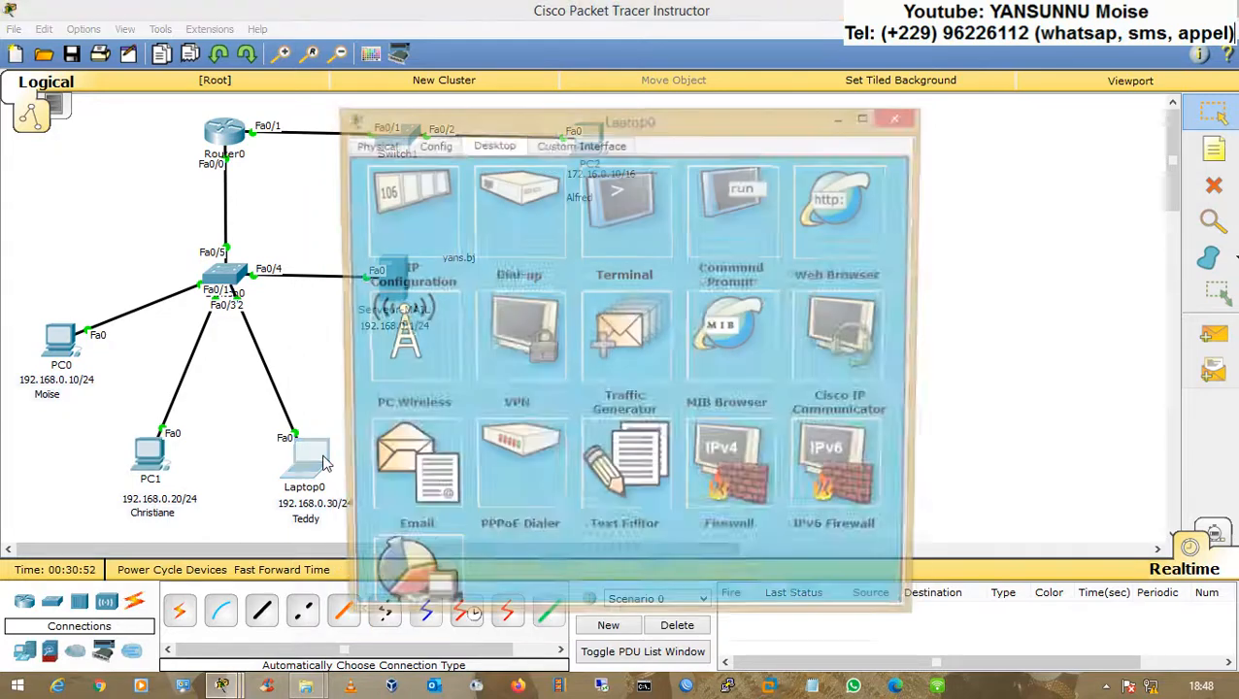
left_click(416, 194)
left_click(415, 226)
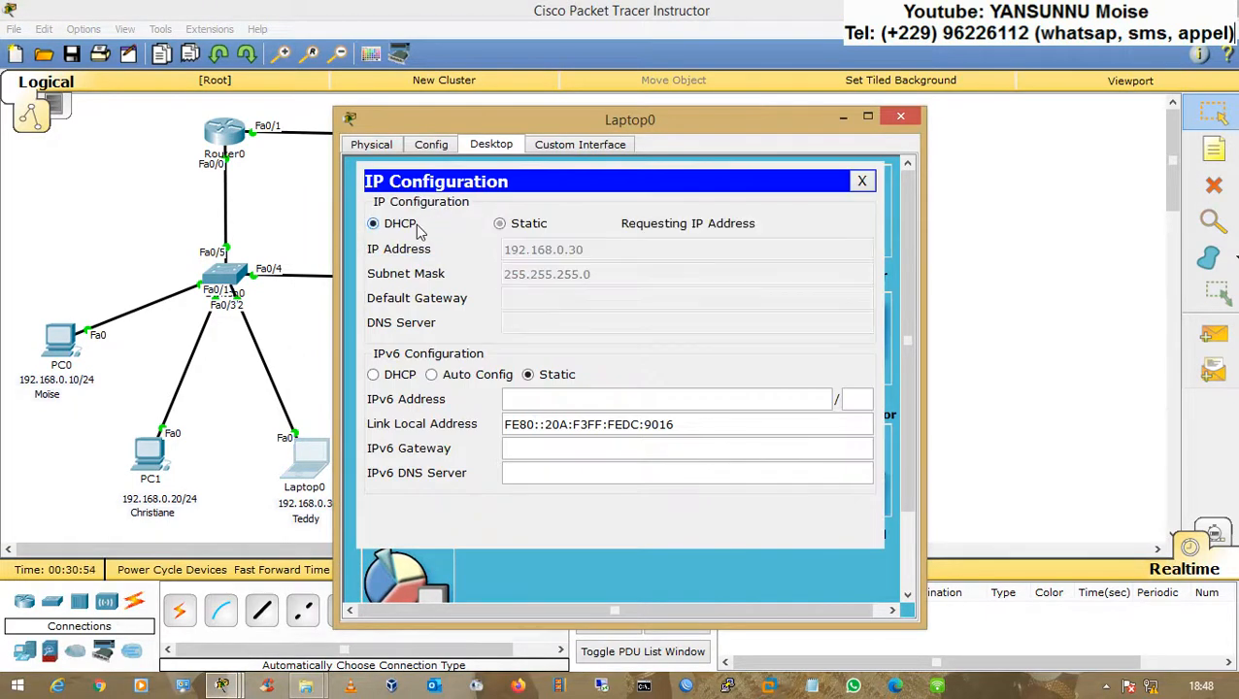
left_click_drag(457, 121, 659, 96)
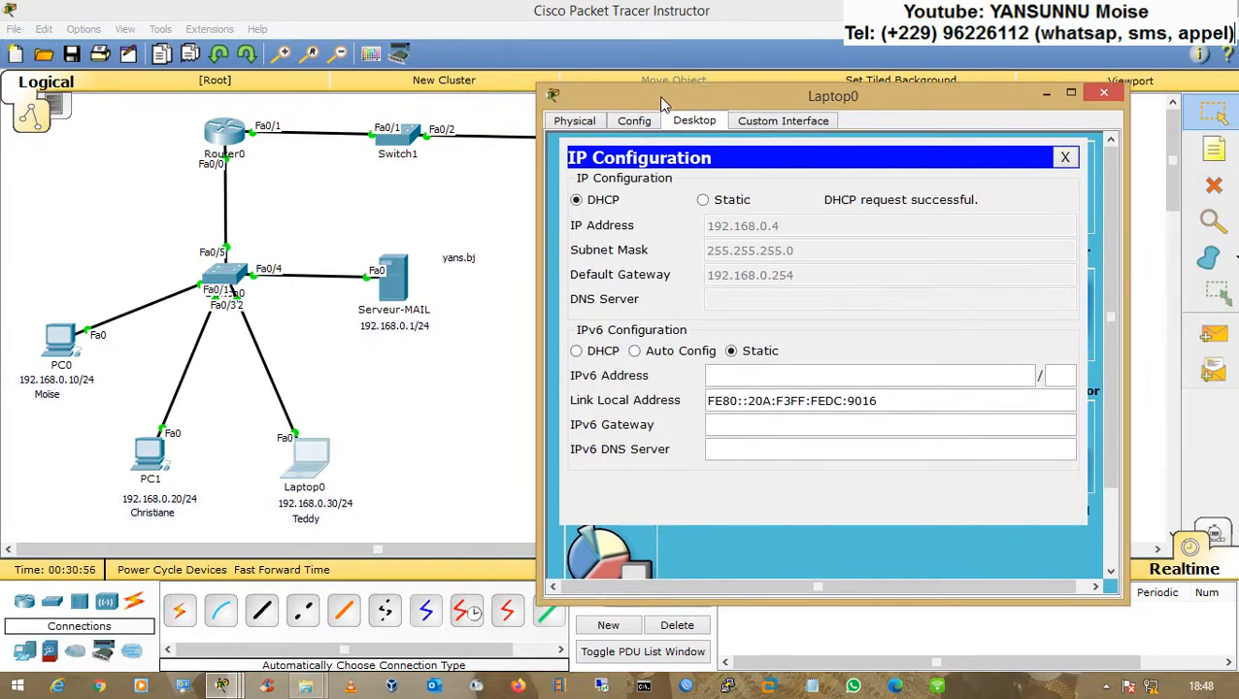
left_click(1066, 157)
left_click(1104, 94)
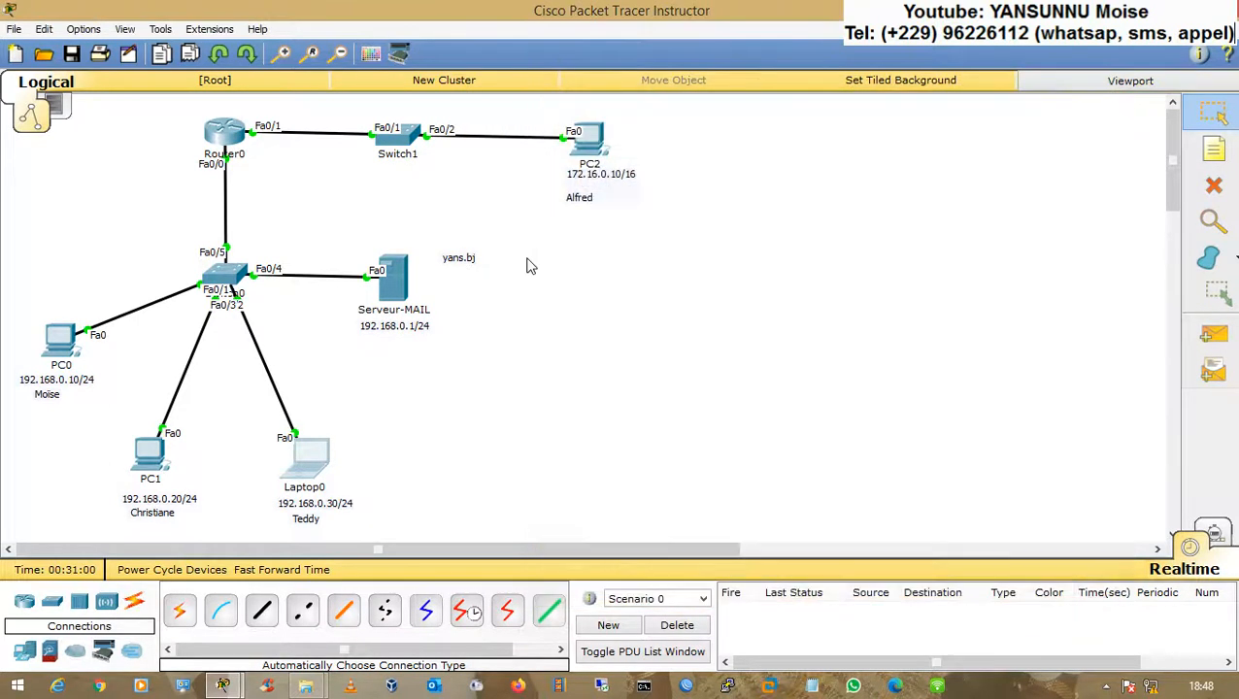
Step: Check PC0's IP configuration
left_click(60, 342)
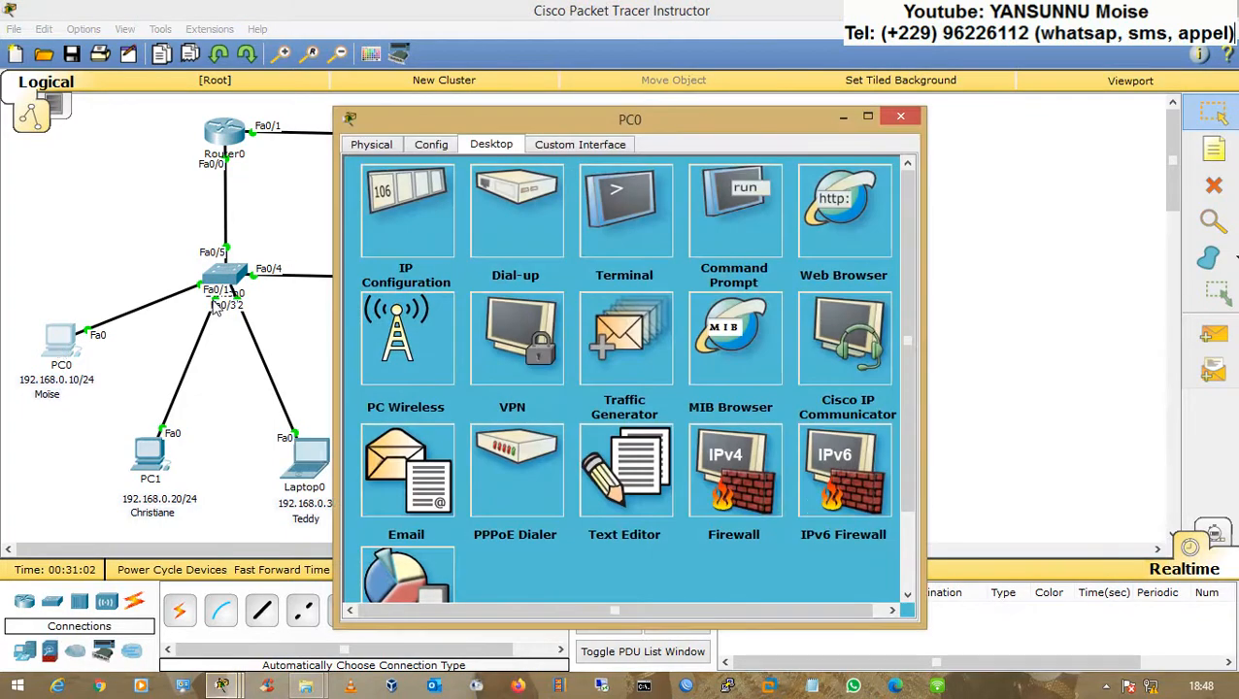
left_click(406, 224)
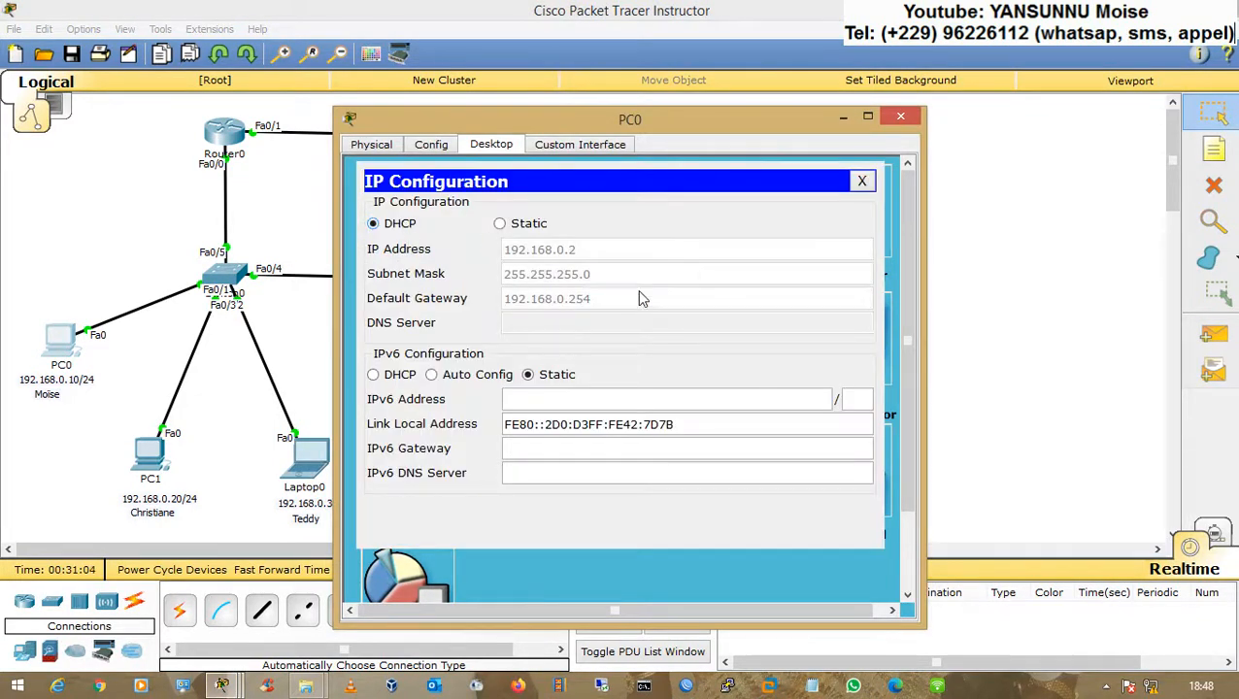
left_click(899, 119)
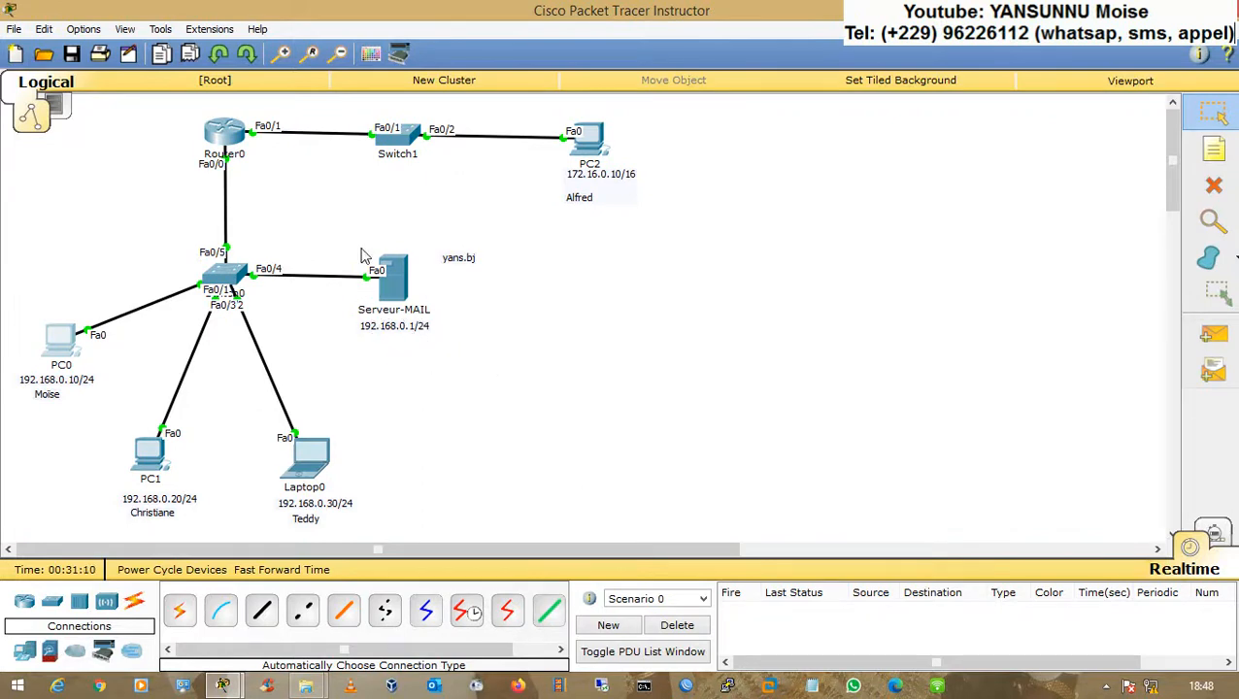
Step: In the router CLI, leave the DHCP pool, exclude 192.168.0.1 from DHCP, and close the router window
left_click(235, 141)
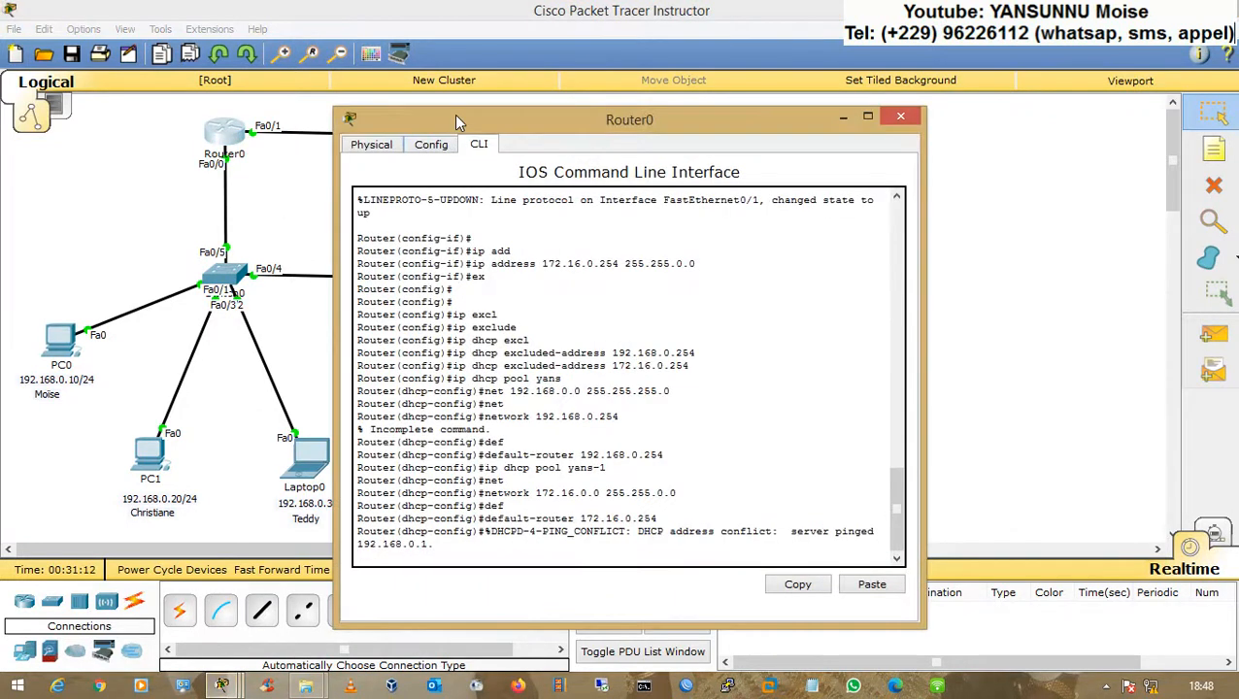
left_click_drag(454, 114, 649, 114)
key("Return")
key("Return")
key("Return")
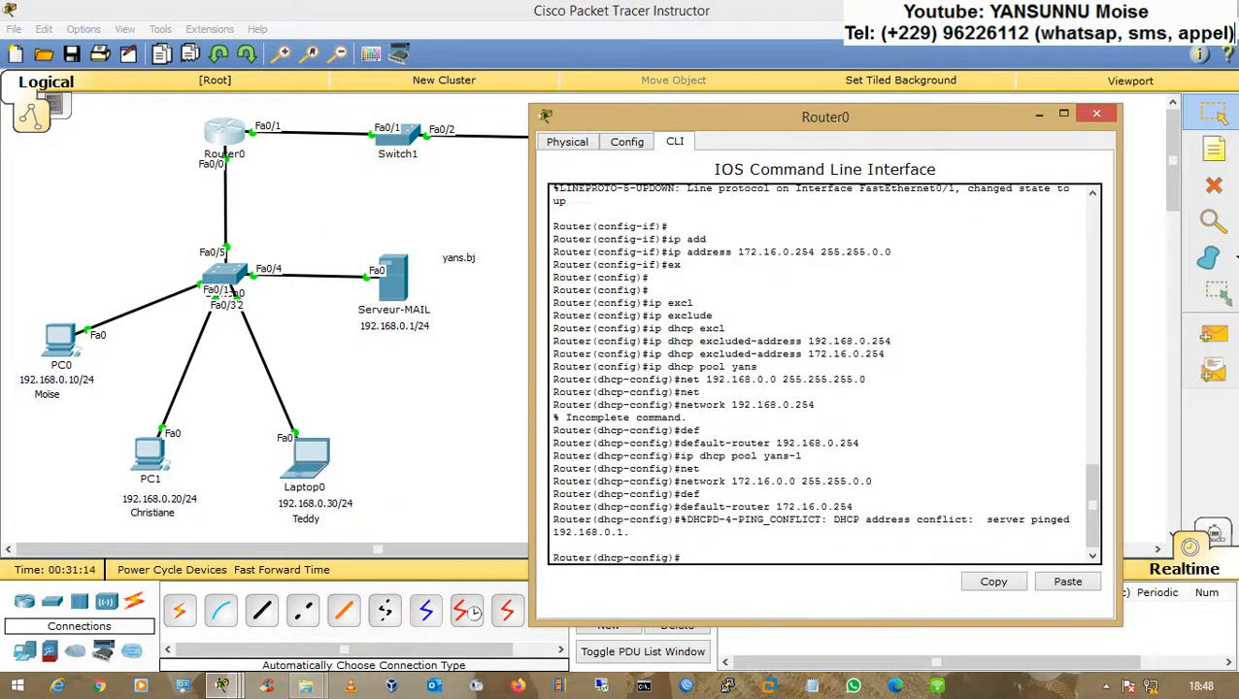
type("ex")
key("Return")
key("Return")
key("Return")
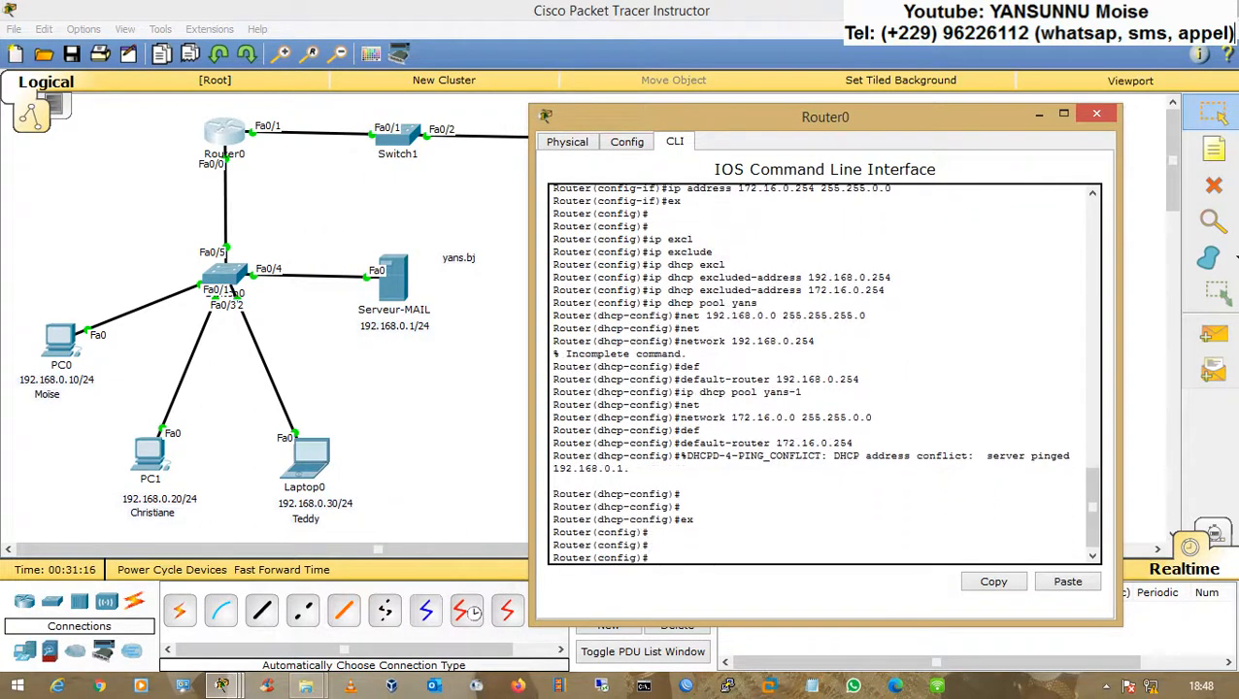
type("ip dhcp exc")
key("Tab")
type("192.168.0.")
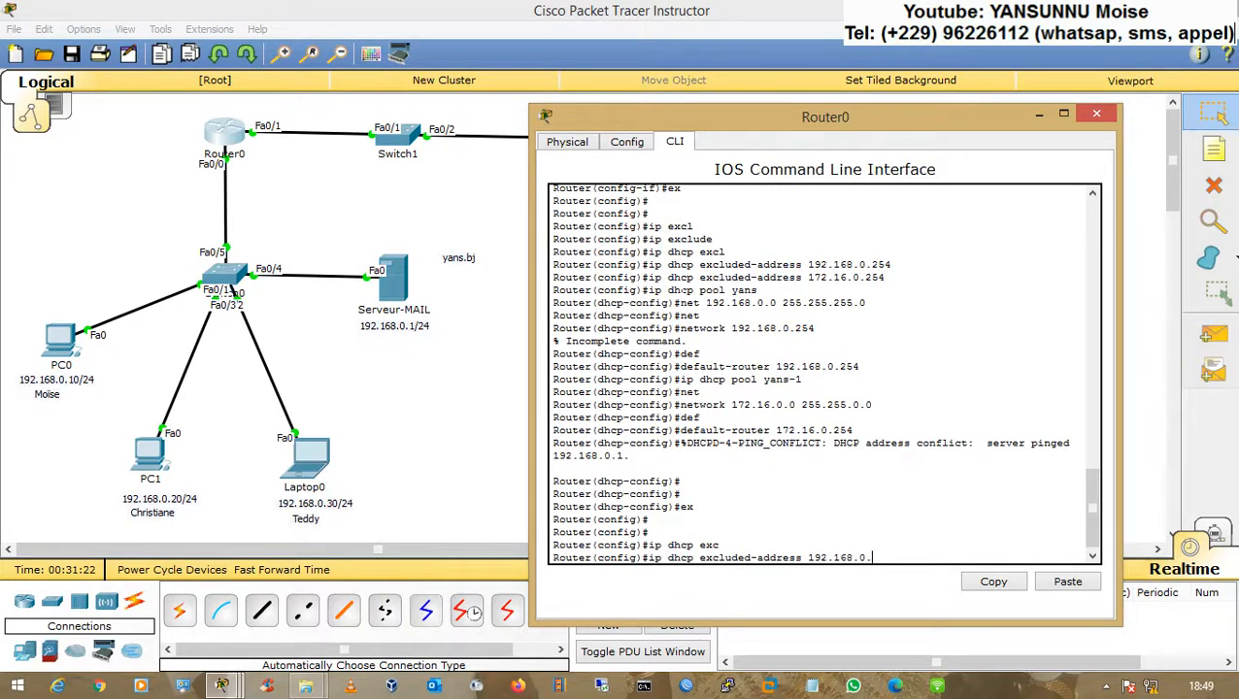
key("Return")
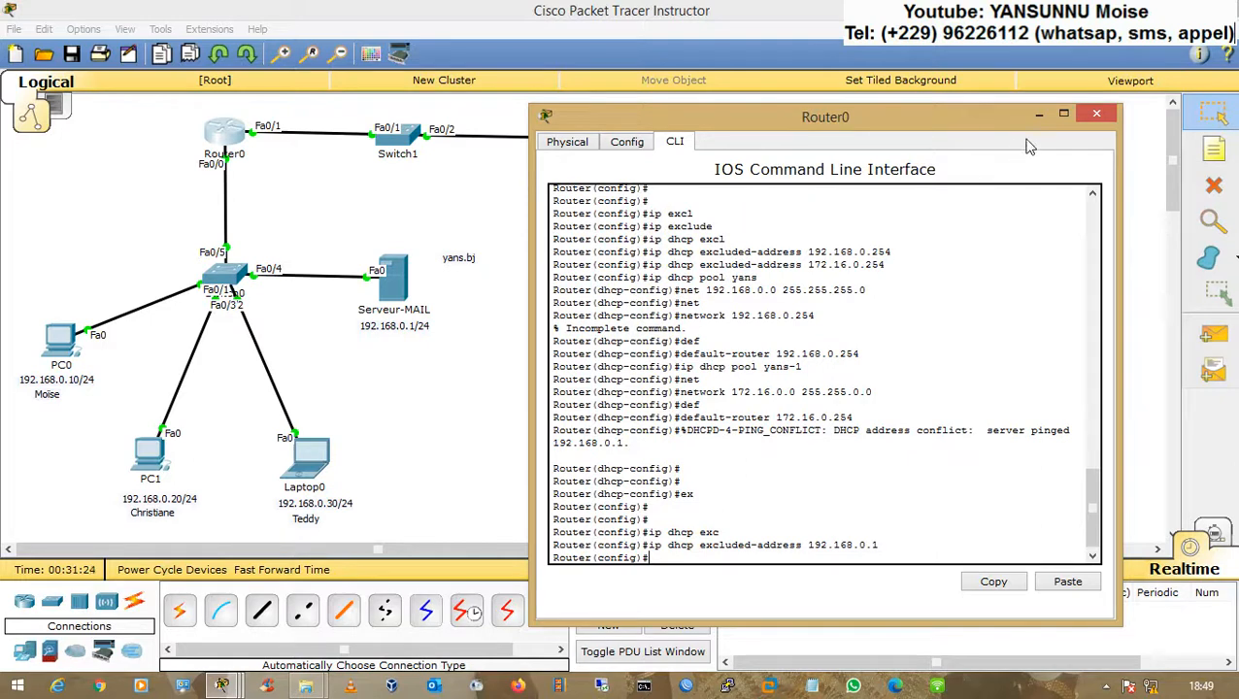
left_click(1096, 113)
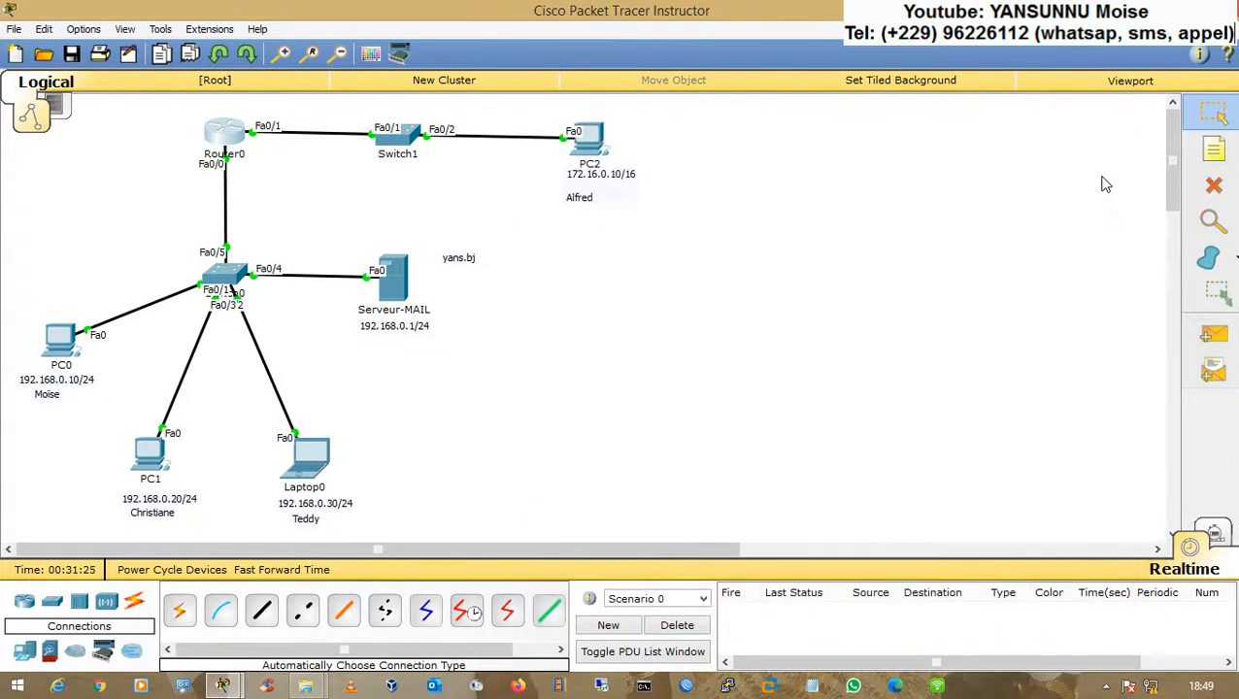
Step: Delete the static IP address notes under PC0, PC1 and Laptop0, and move the name labels up beneath PC1 and PC0
left_click(1214, 186)
left_click(80, 379)
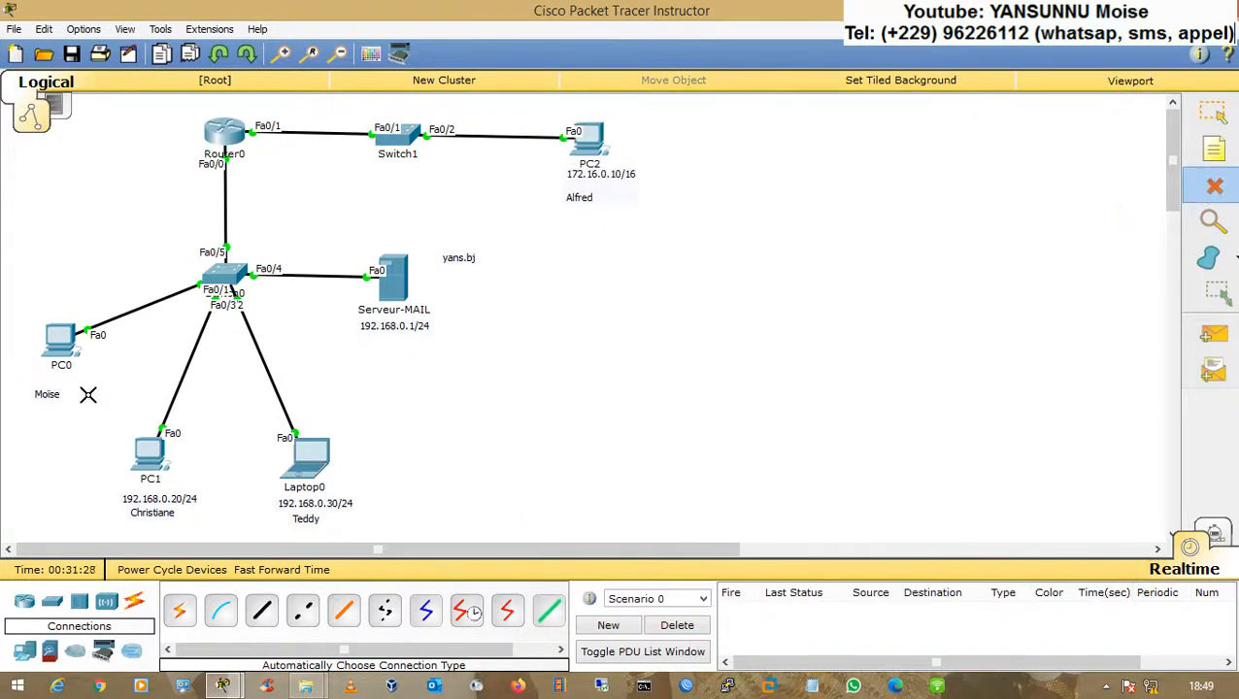
left_click(180, 498)
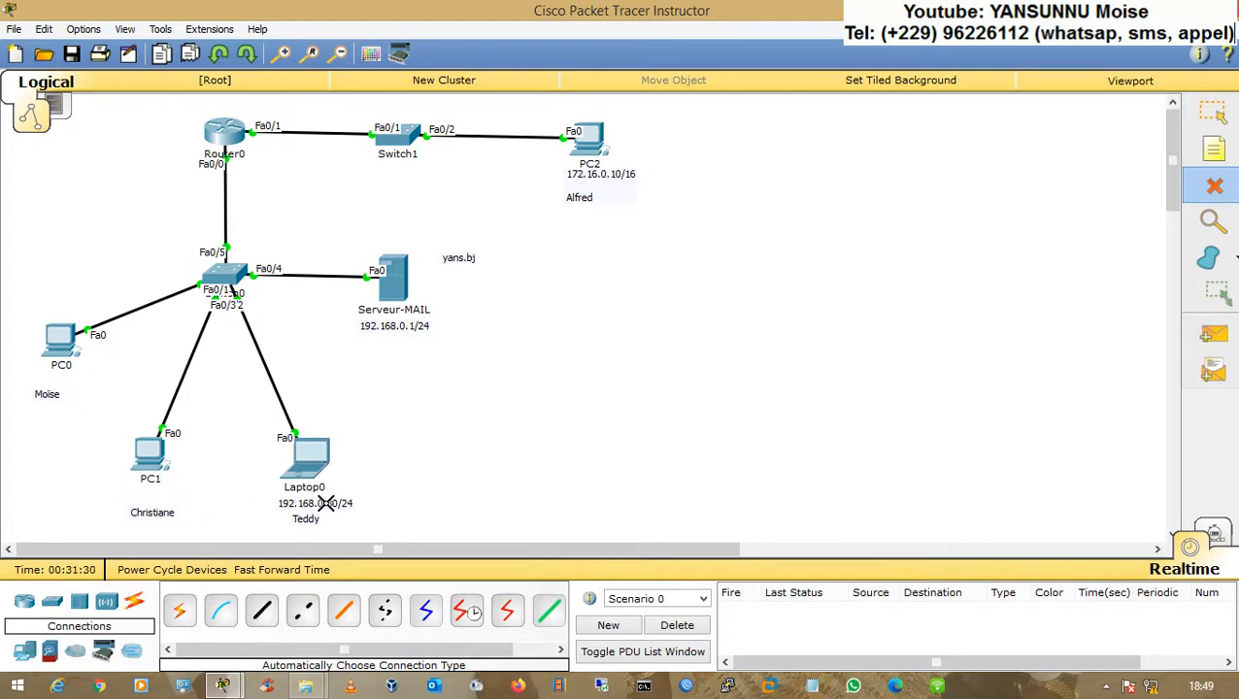
left_click(309, 503)
key("Escape")
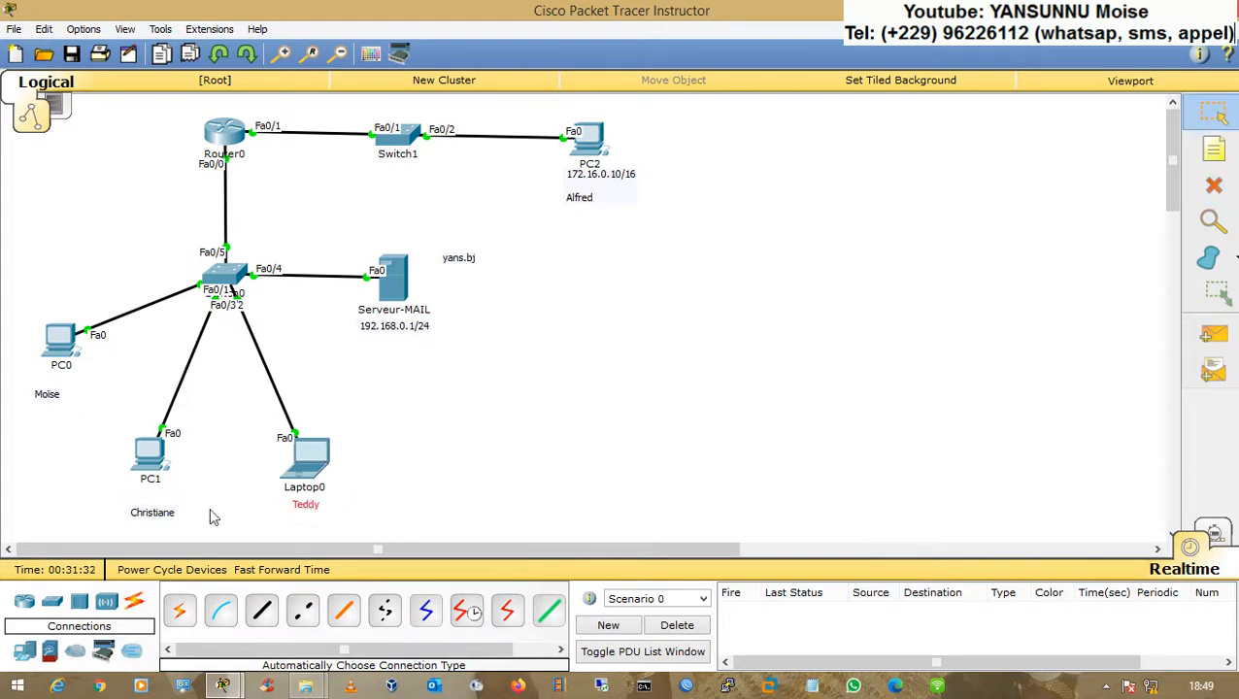
left_click_drag(153, 513, 149, 492)
left_click_drag(48, 394, 63, 381)
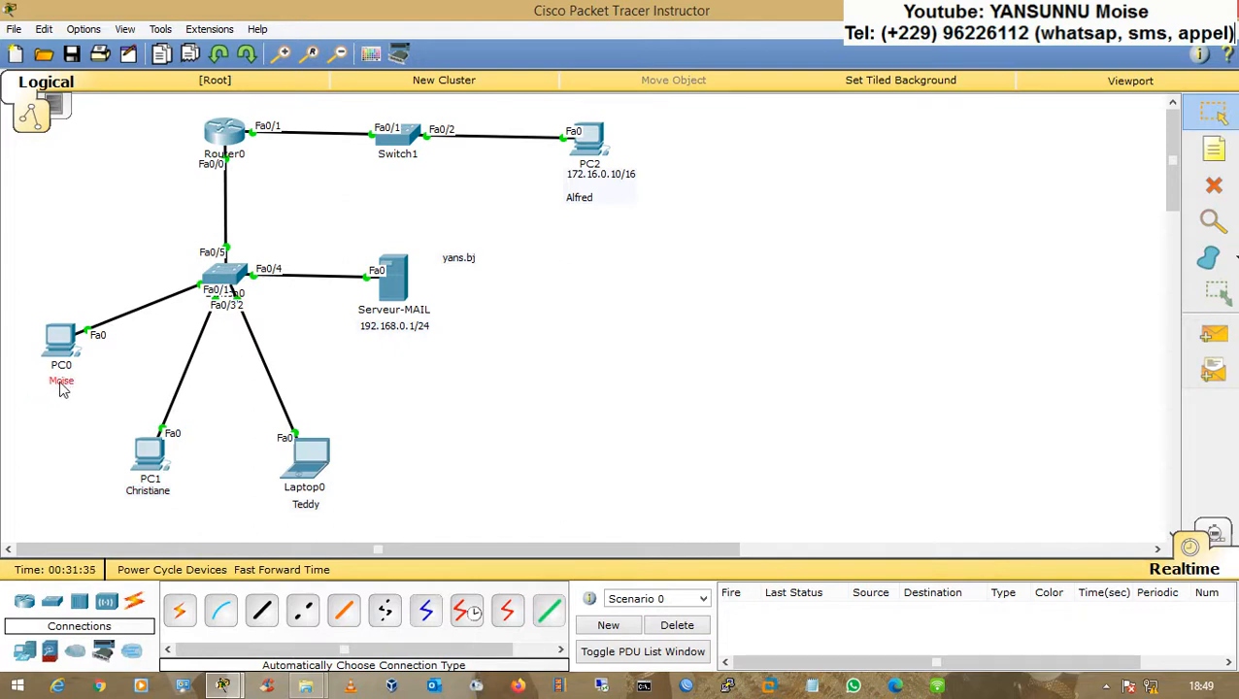
Step: Switch PC2's IP configuration to DHCP and close its window
left_click(587, 139)
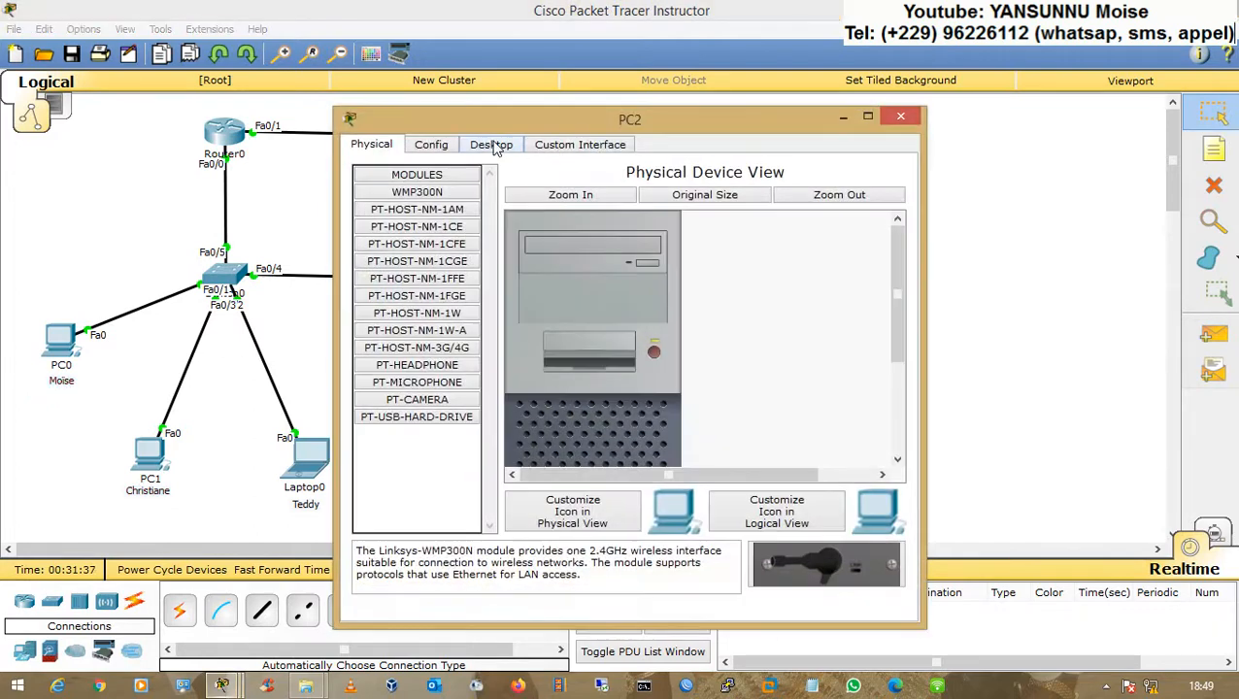
left_click(491, 143)
left_click(391, 231)
left_click(375, 224)
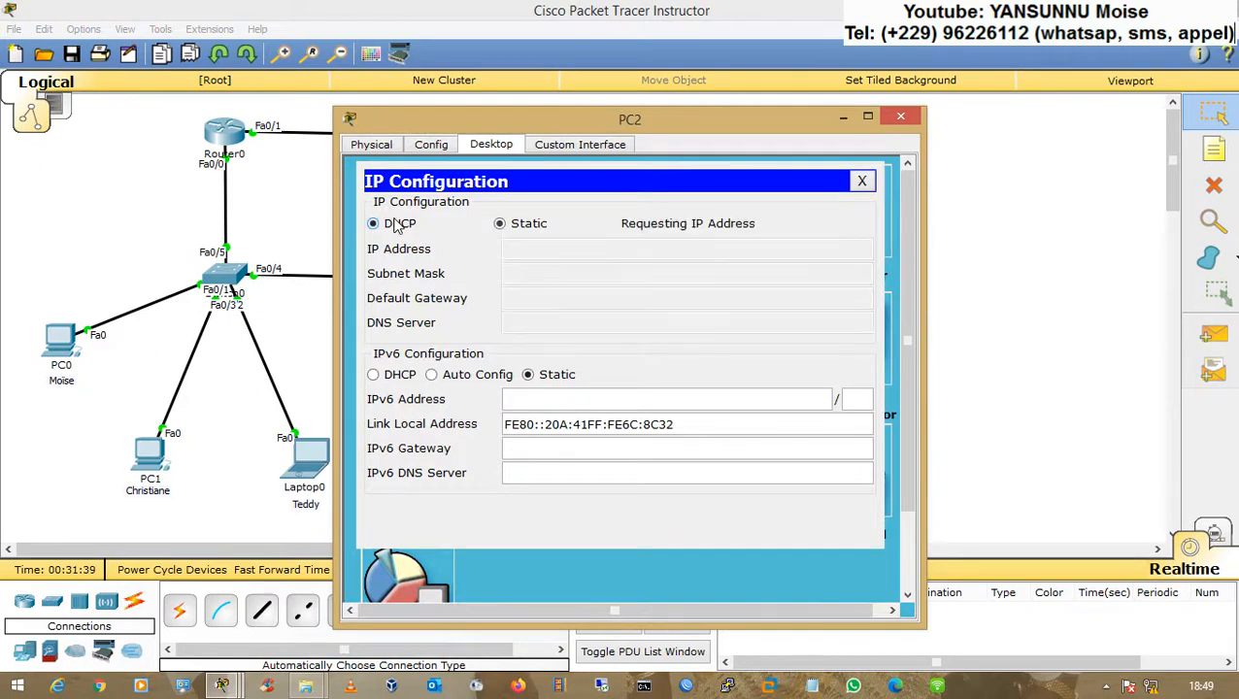
left_click_drag(452, 126, 747, 74)
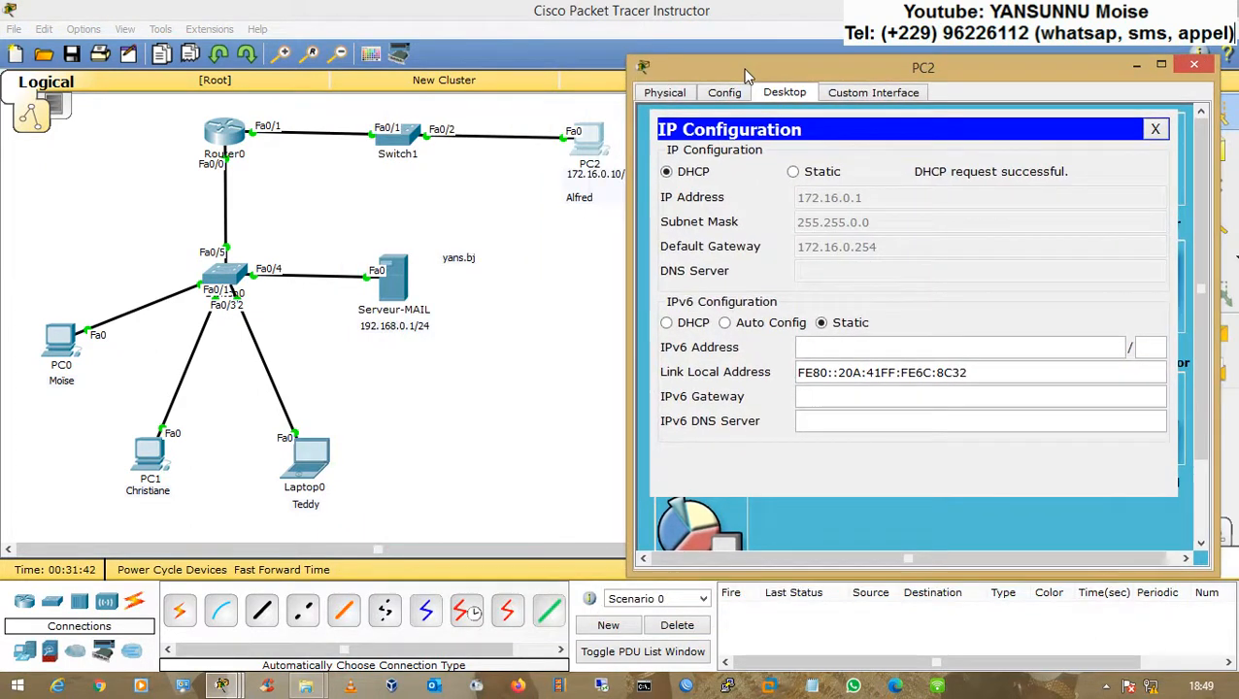
left_click(1156, 129)
left_click(1193, 65)
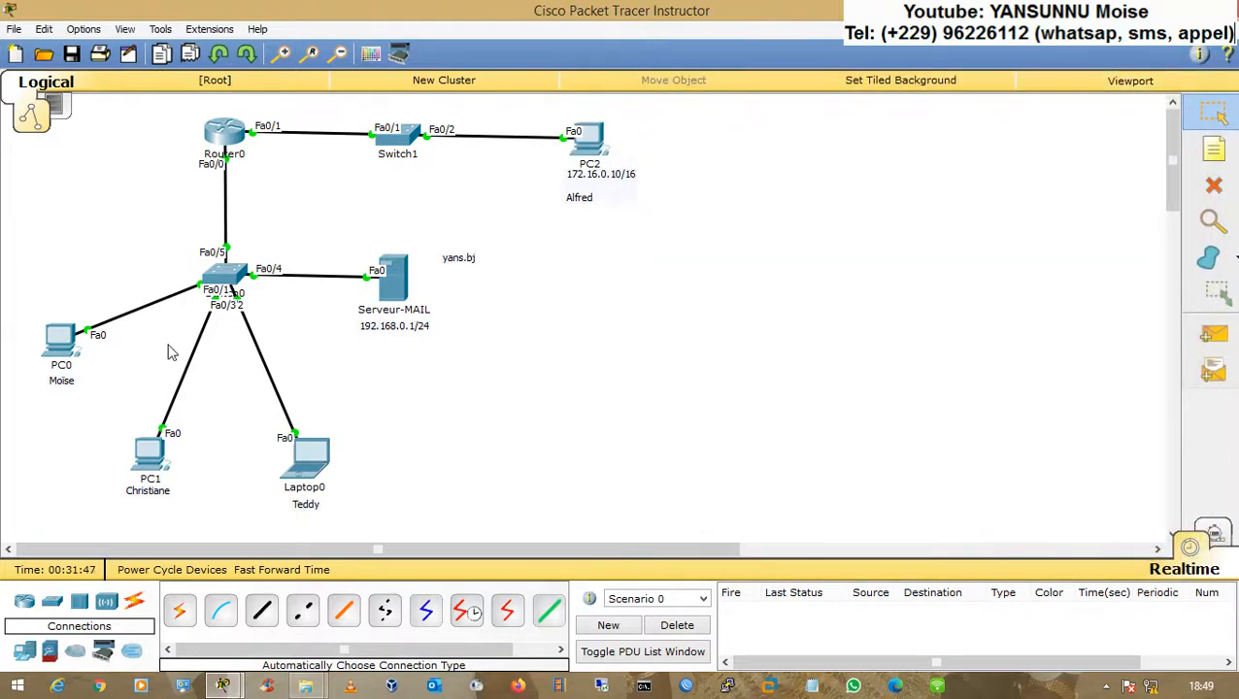
Step: On Serveur-MAIL's email service, add a user account for PC2's user with its password, then close the server window
left_click(394, 286)
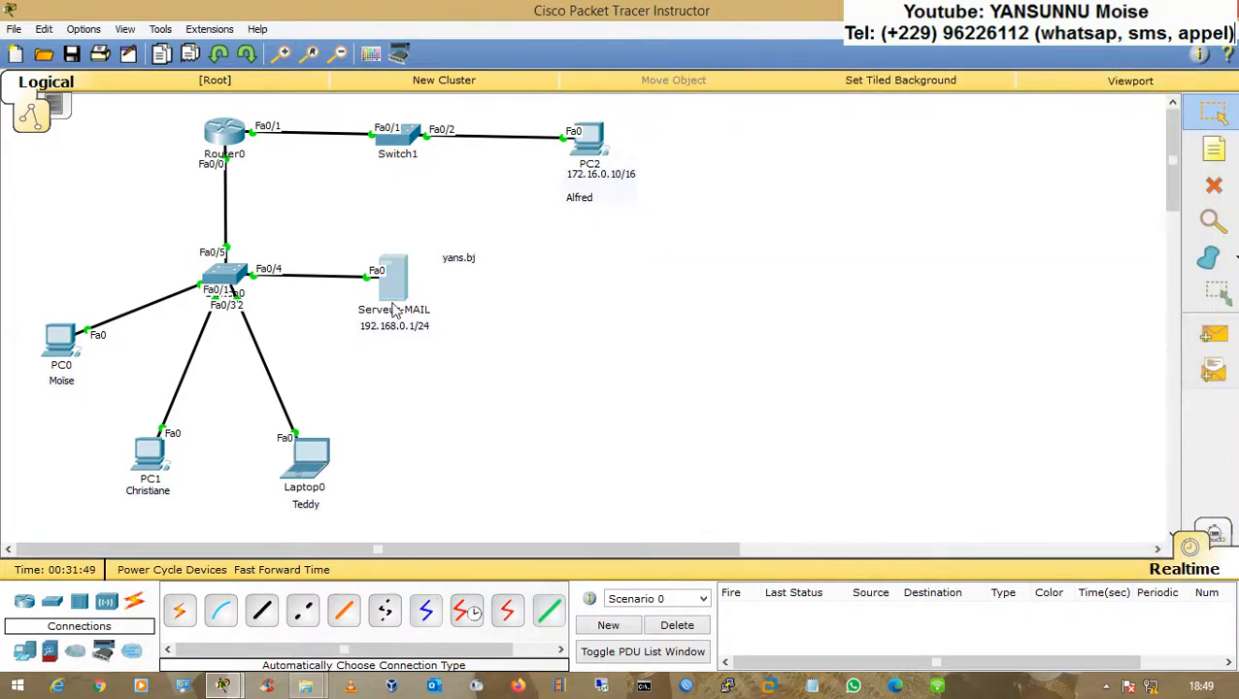
left_click_drag(517, 130, 777, 88)
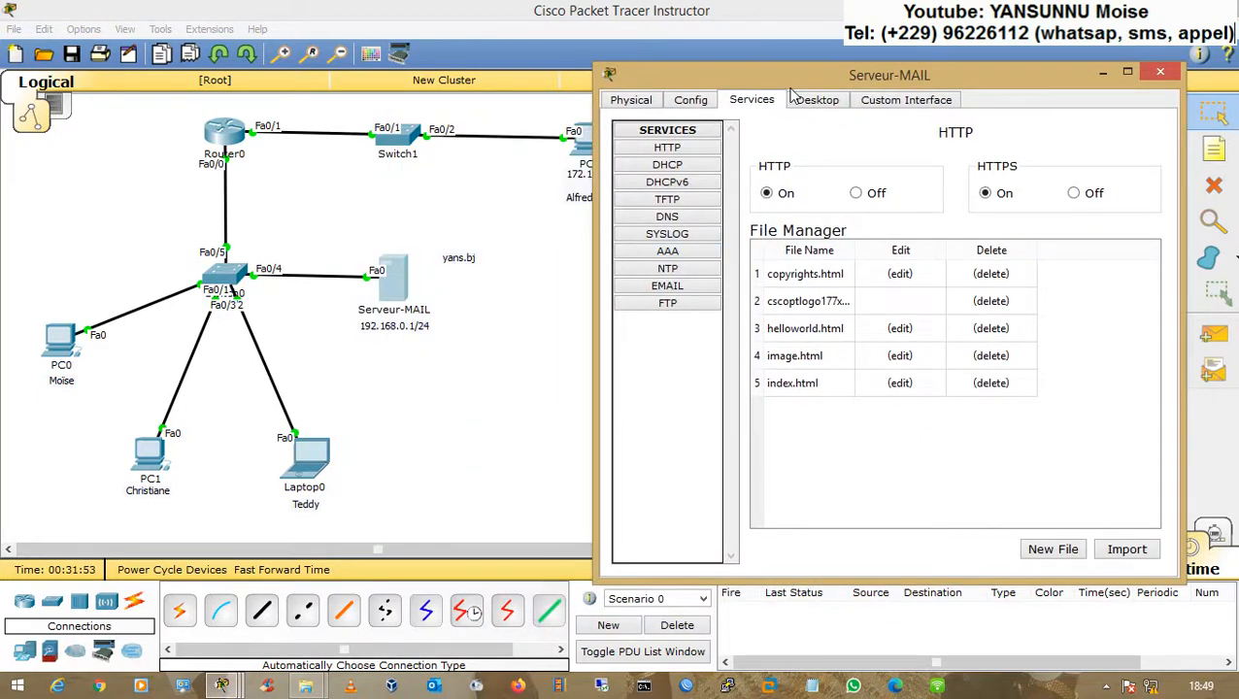
left_click(661, 287)
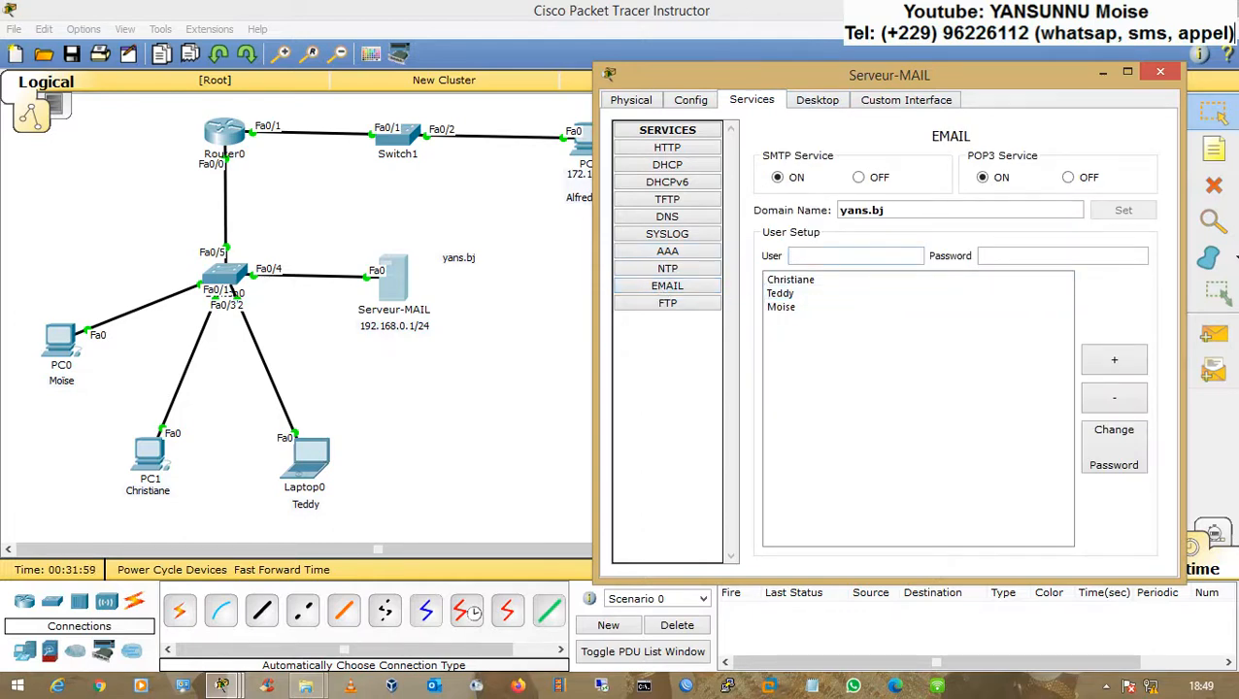
type("red")
key("Tab")
type("123456")
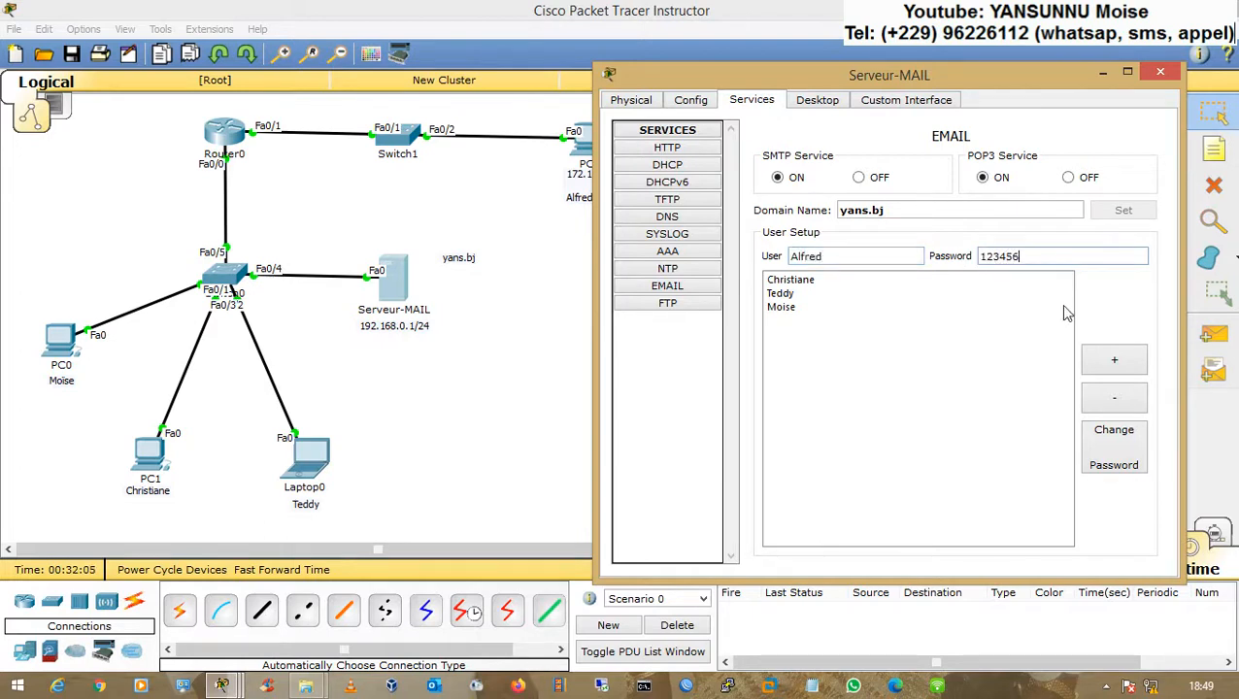
left_click(1118, 361)
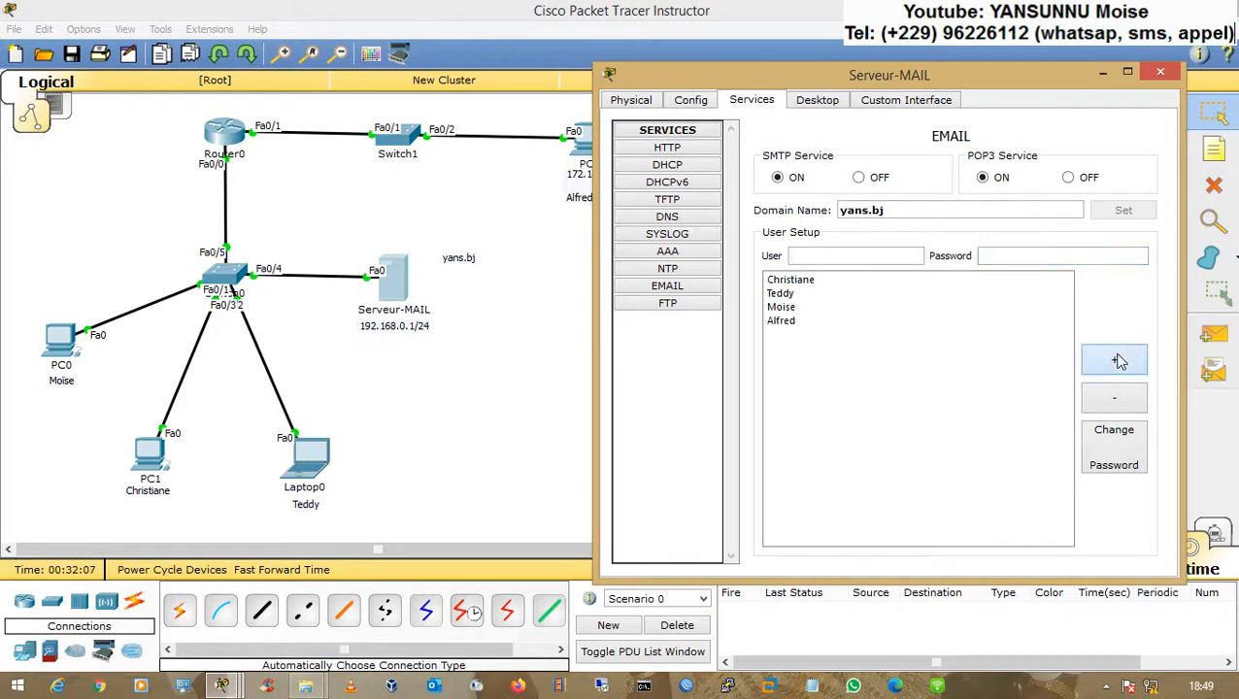
left_click(1159, 72)
Step: Open PC2's email client and enter the user's name and e-mail address in the mail configuration
left_click(600, 148)
left_click_drag(576, 122, 856, 75)
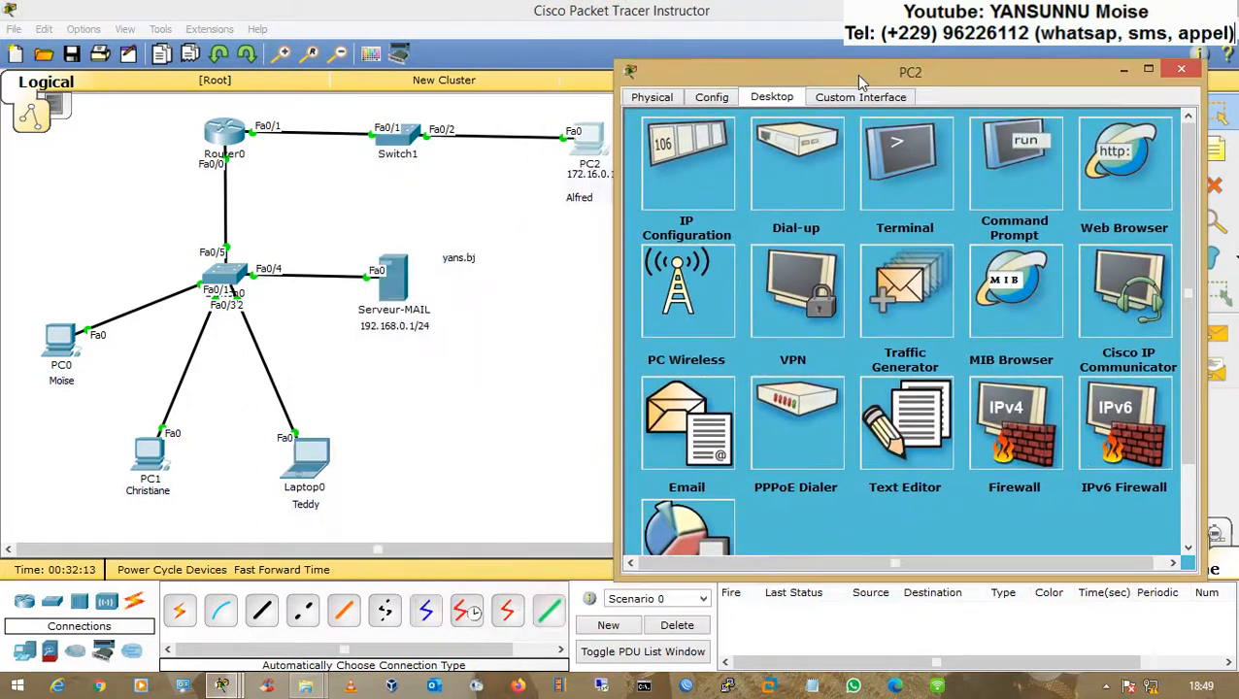
left_click(686, 424)
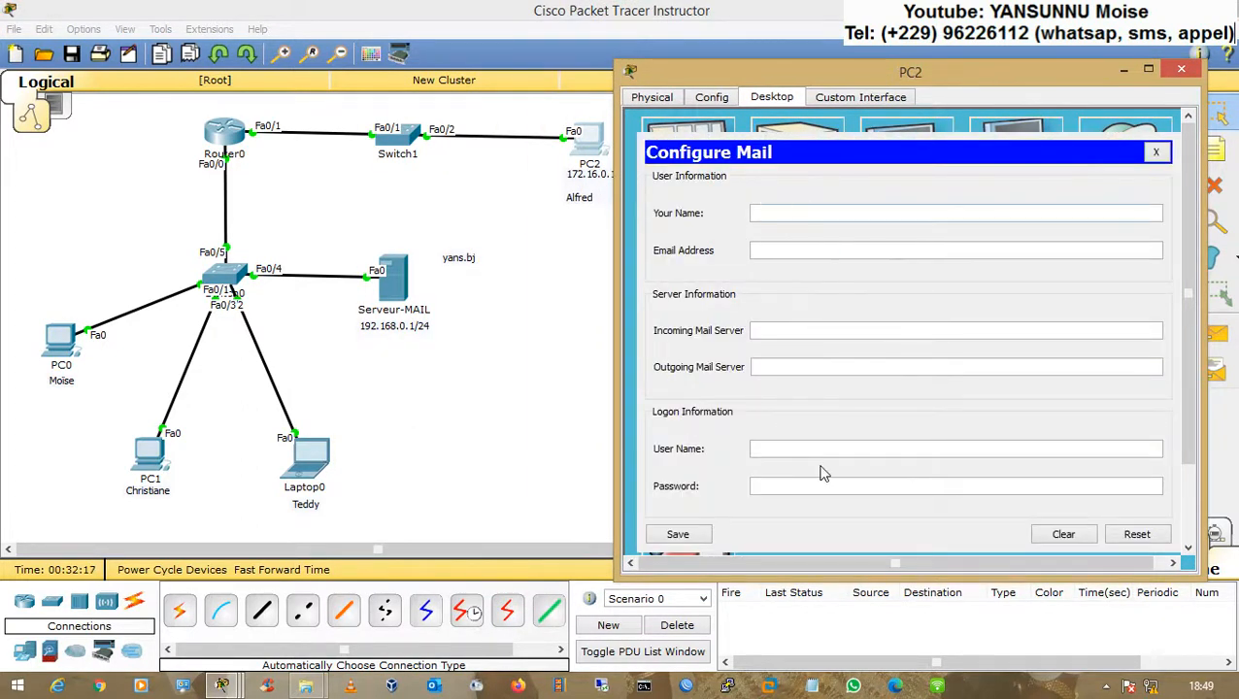
left_click(804, 214)
type("L")
left_click(774, 251)
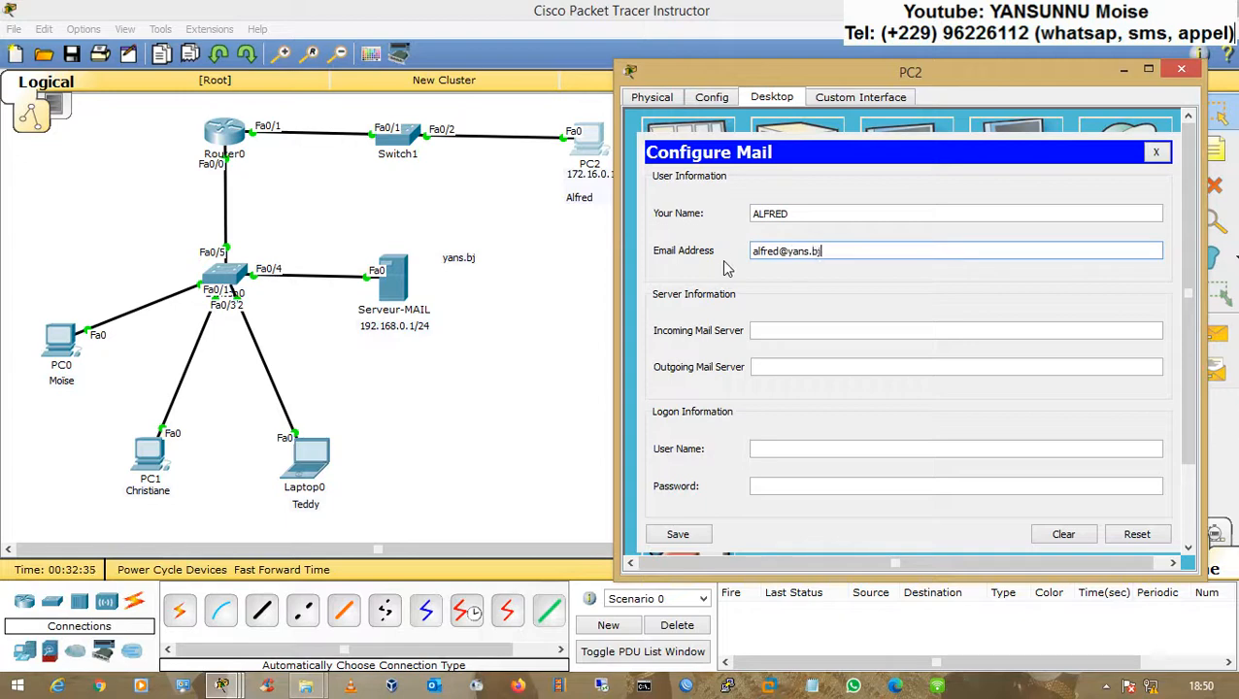
left_click_drag(822, 251, 789, 251)
key("ctrl+c")
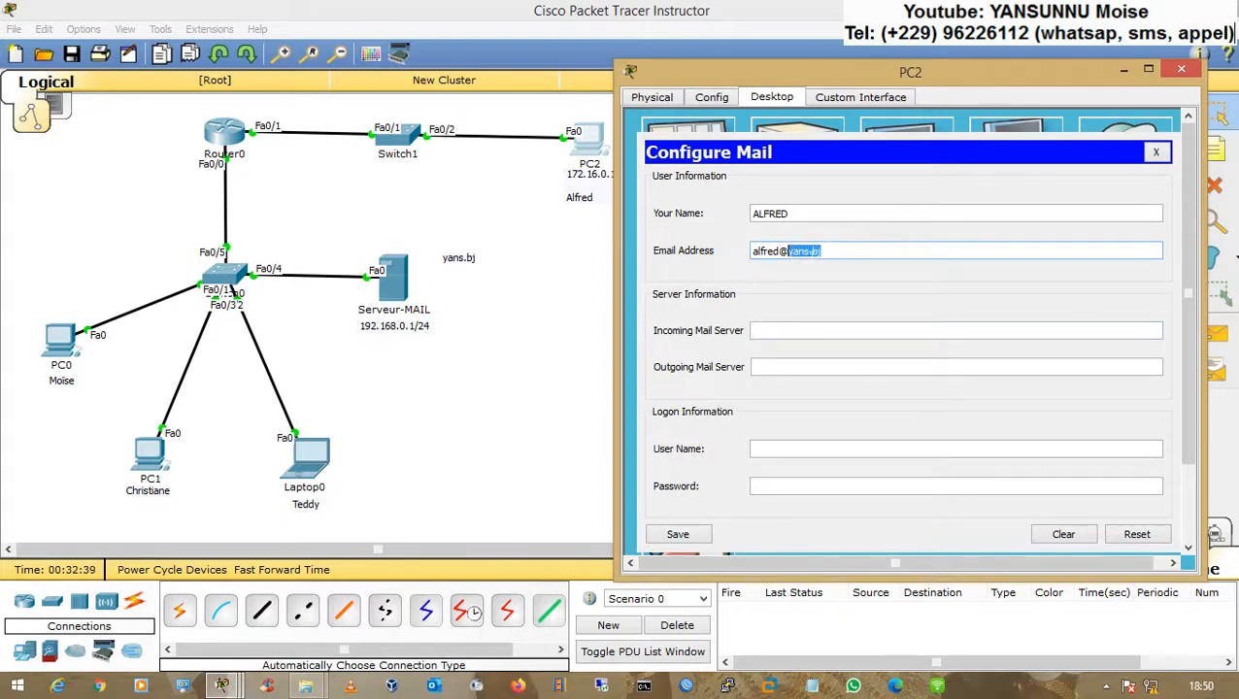
Step: Set incoming and outgoing mail servers to yans.bj, enter the logon user name and account password, and save the configuration
left_click(806, 330)
key("ctrl+v")
left_click(794, 367)
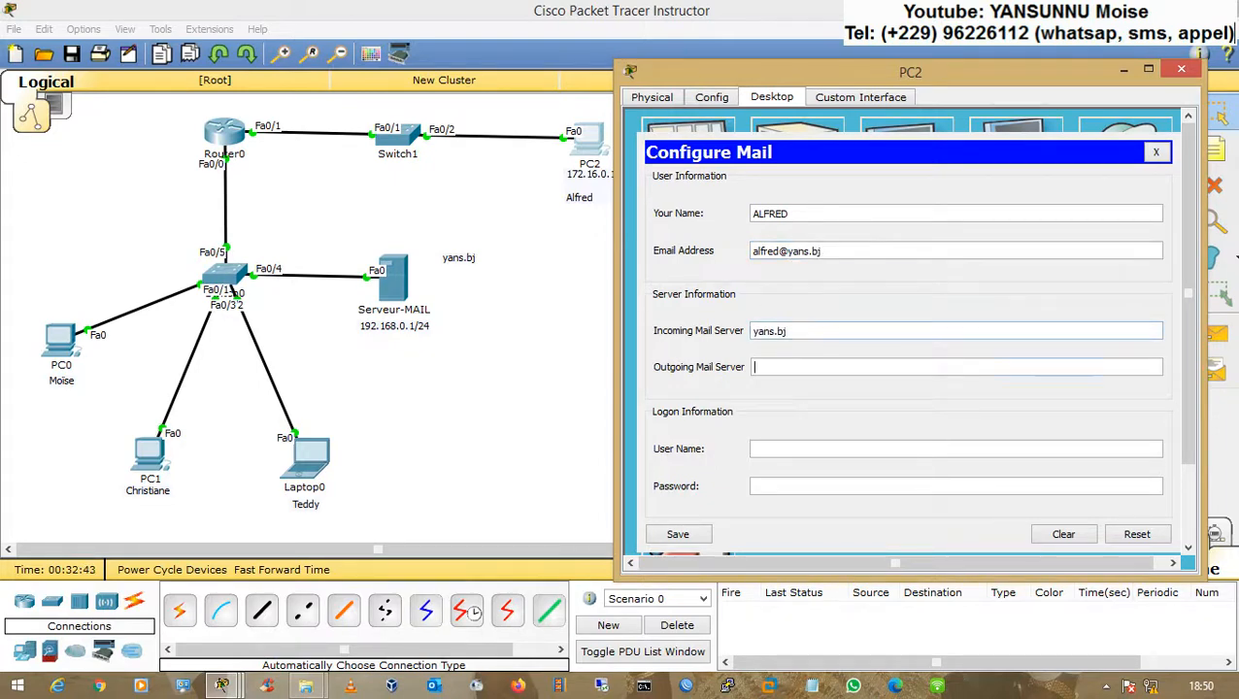
key("ctrl+v")
left_click(771, 448)
type("Alfred")
left_click(765, 484)
type("1234")
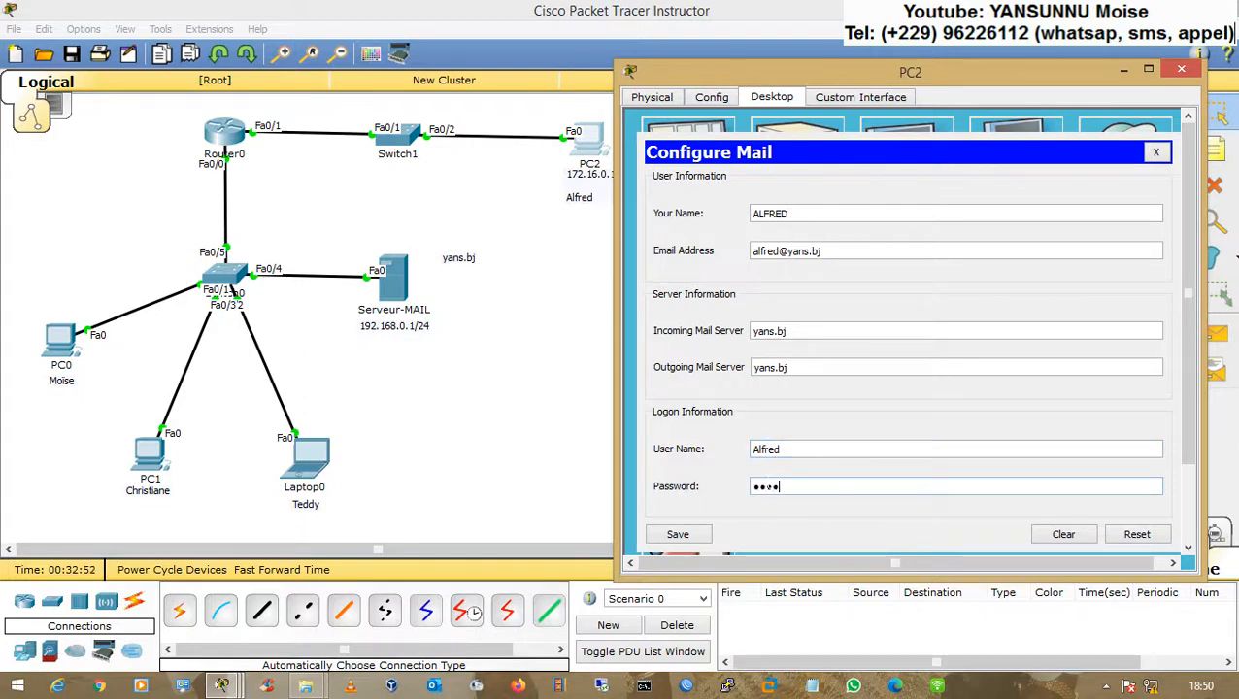
left_click(696, 533)
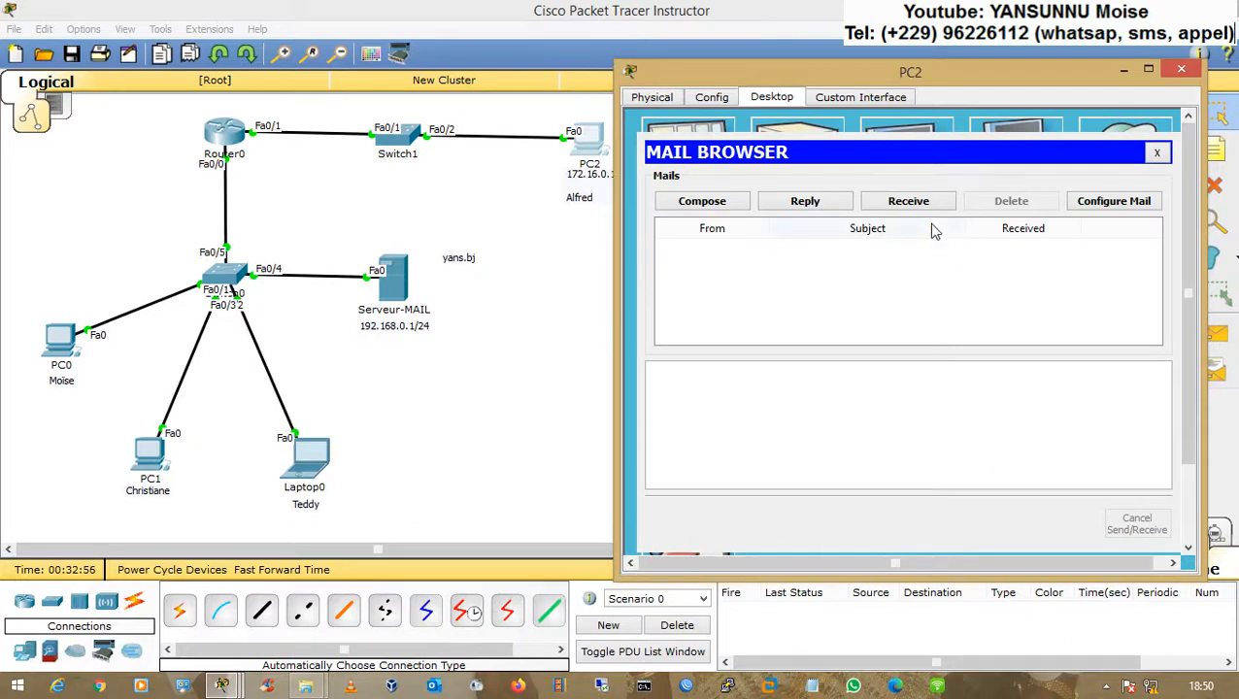
Step: Compose and send an e-mail from PC2 to Laptop0's user with subject nouveau and a short greeting message
left_click(699, 206)
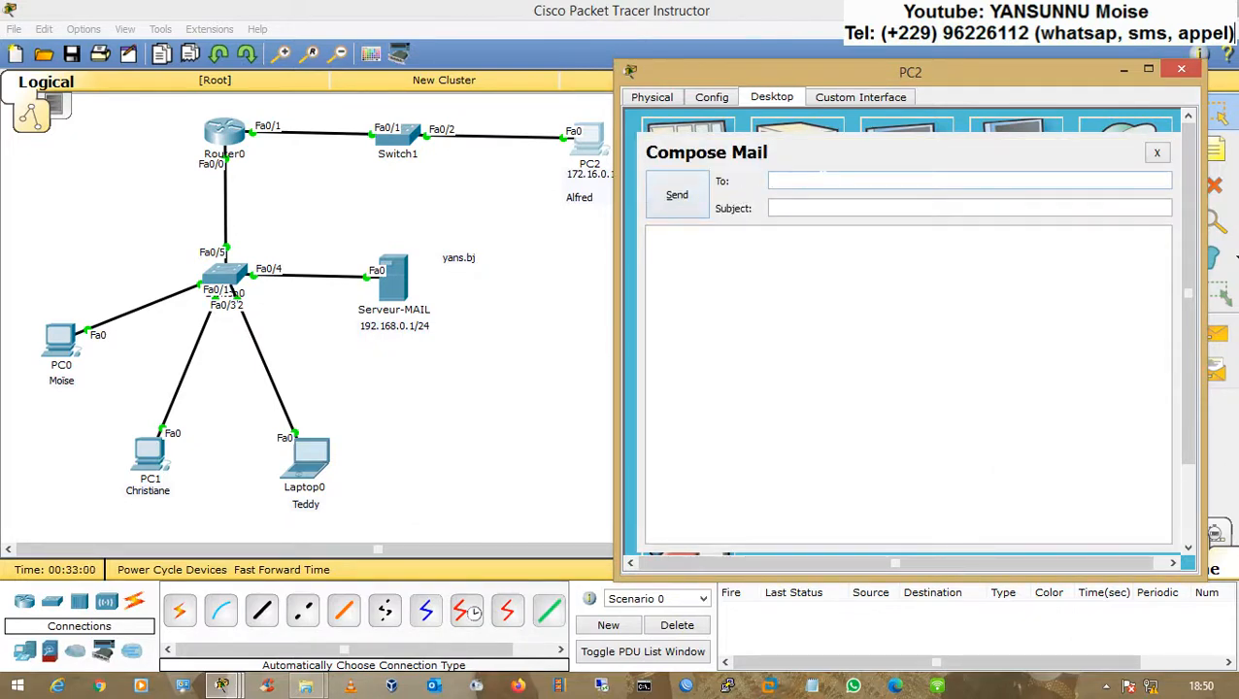
left_click(833, 206)
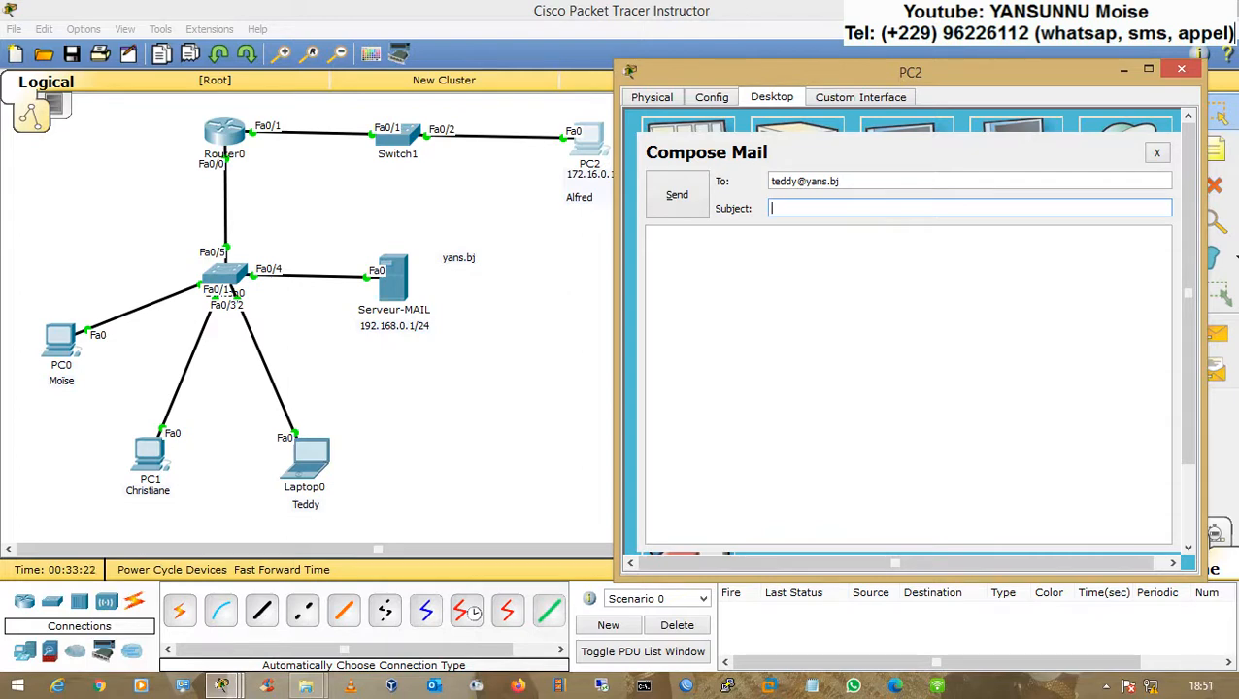
type("uveau")
key("Tab")
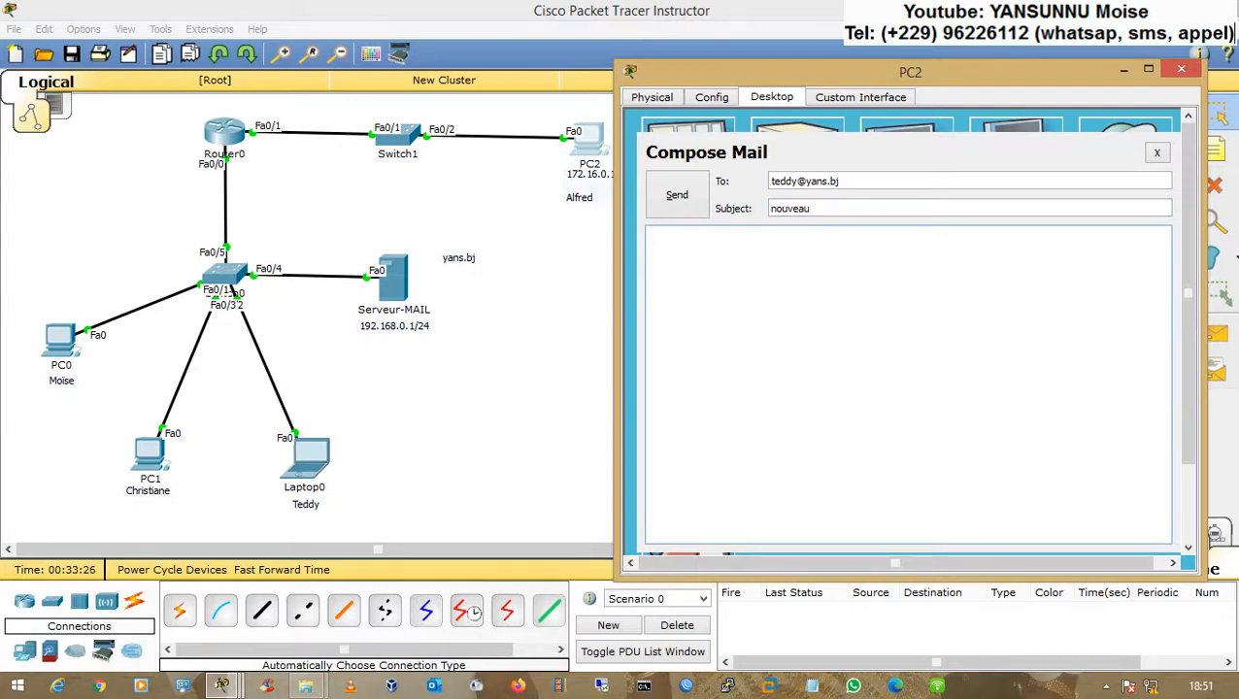
type("Bonjour Teddy, c'est Alfred.")
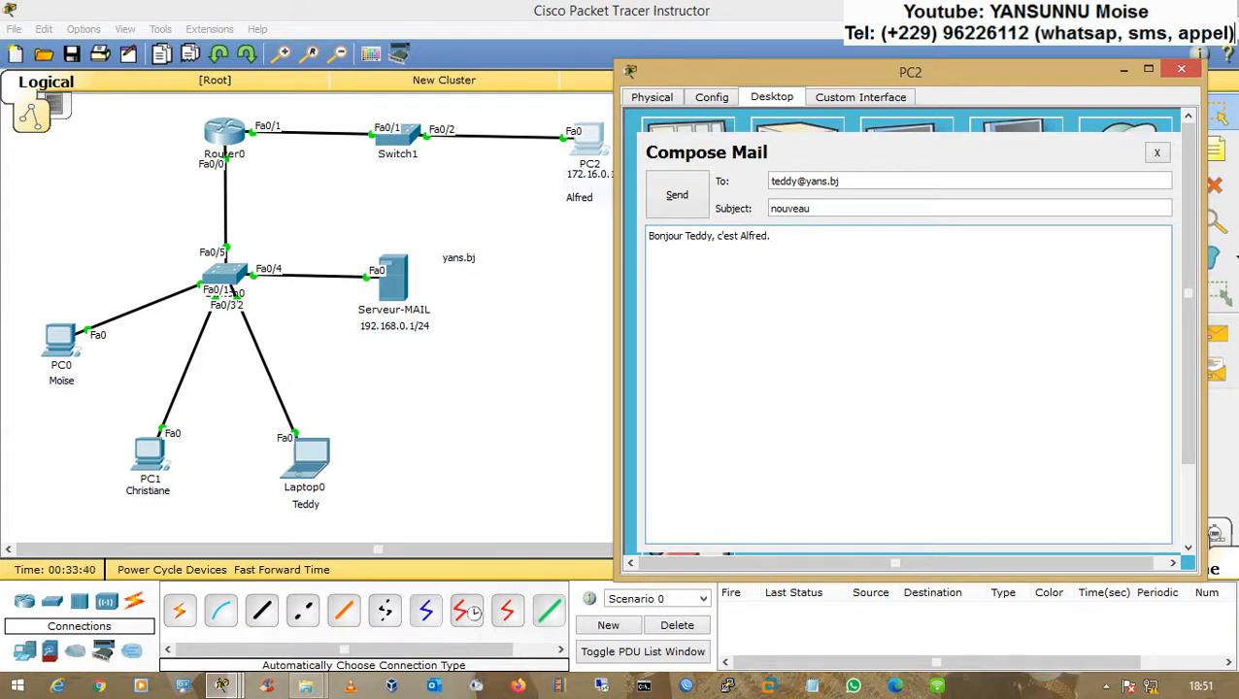
left_click(681, 205)
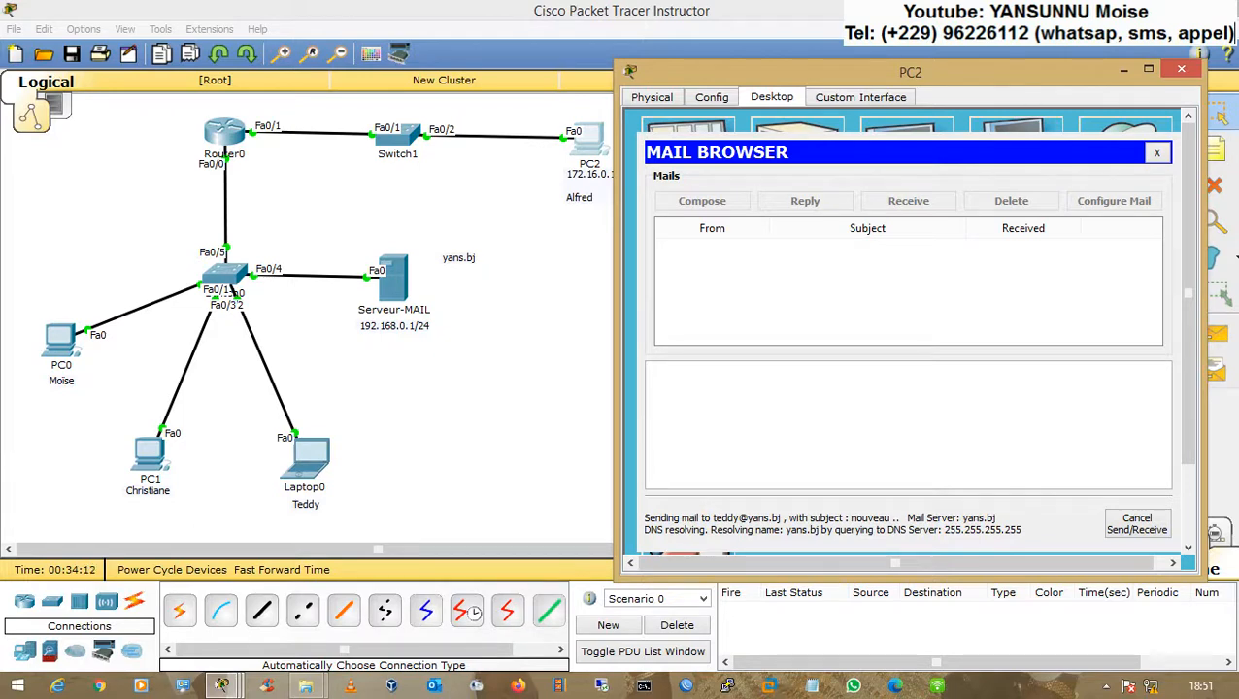
Step: Examine the yans.bj A record in Serveur-MAIL's DNS service, then close the server window
left_click(560, 318)
left_click(402, 292)
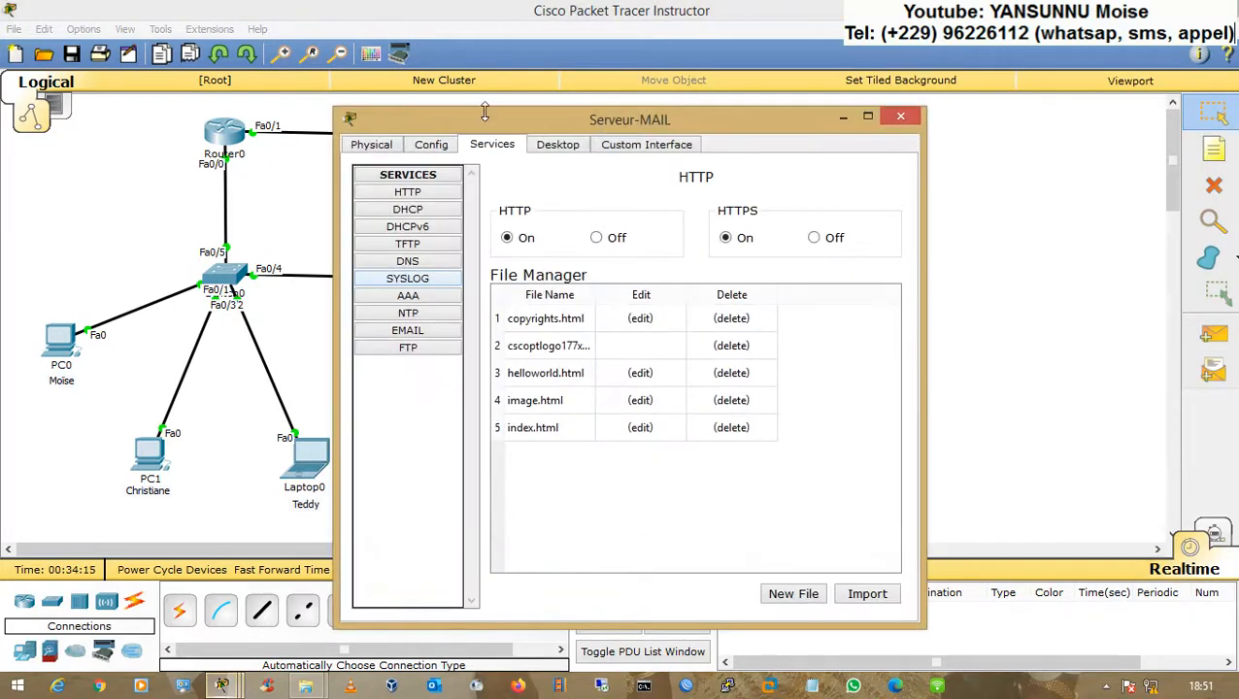
left_click_drag(486, 119, 802, 85)
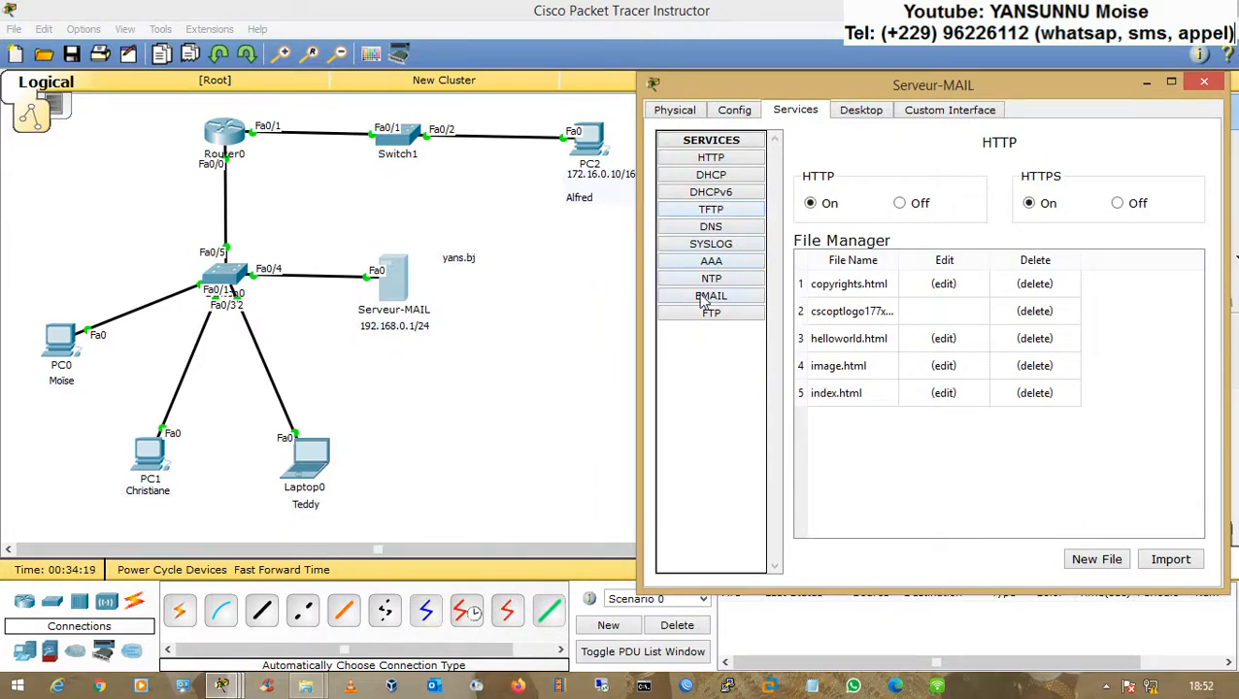
left_click(709, 227)
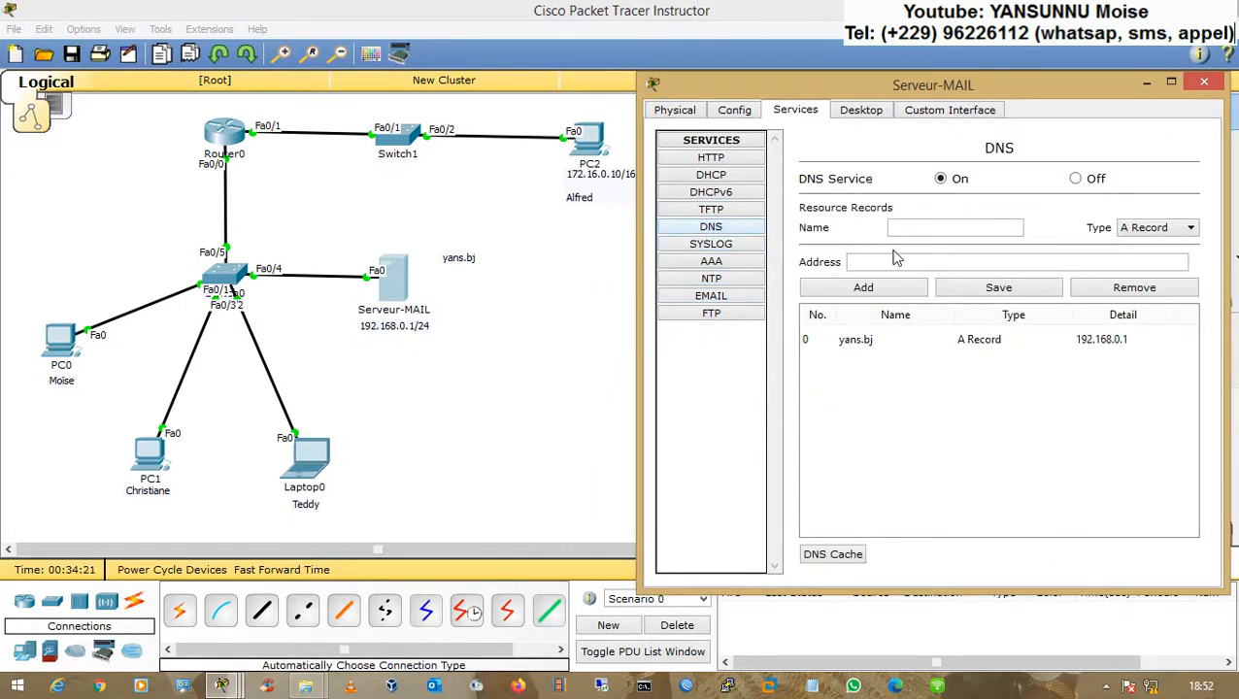
left_click(857, 345)
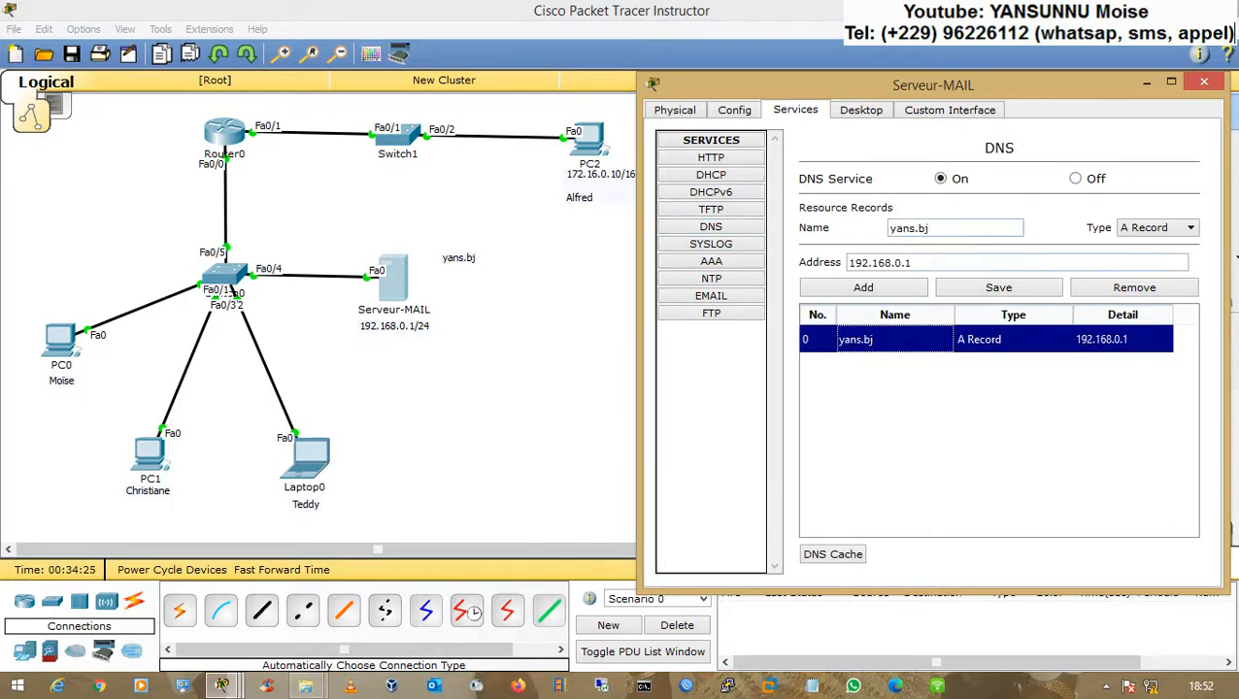
left_click(912, 263)
type("254")
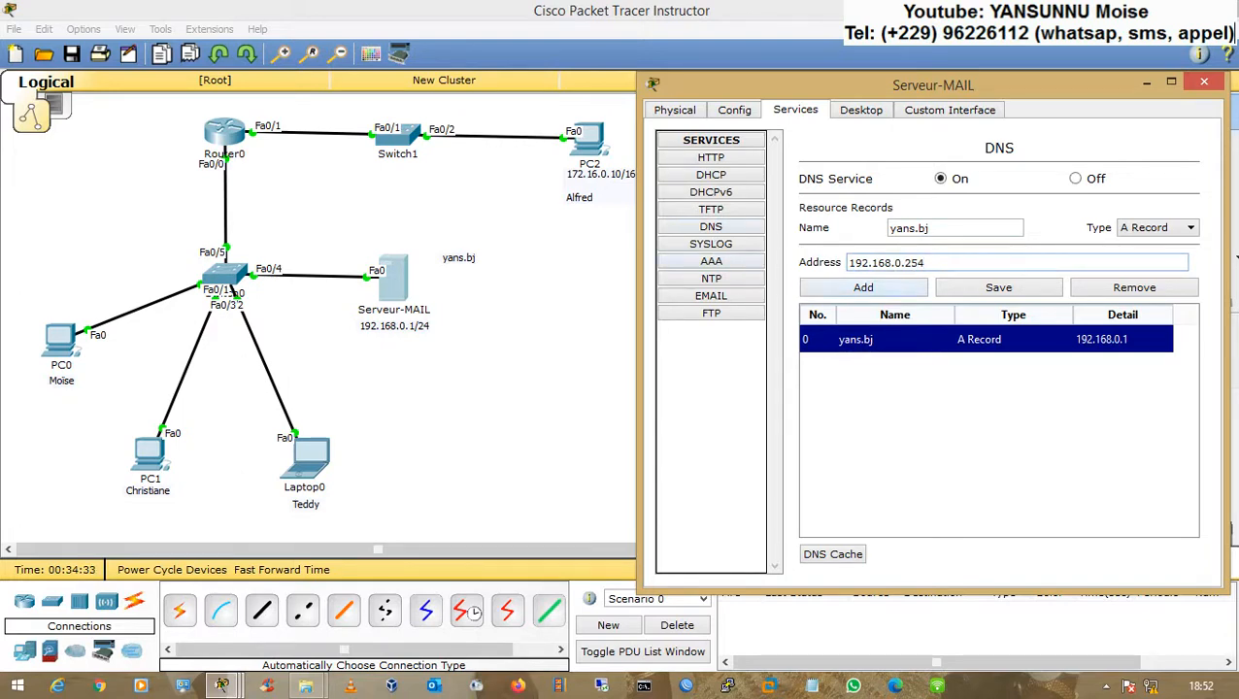
key("BackSpace")
key("BackSpace")
key("BackSpace")
type("1")
left_click(799, 353)
left_click(1204, 83)
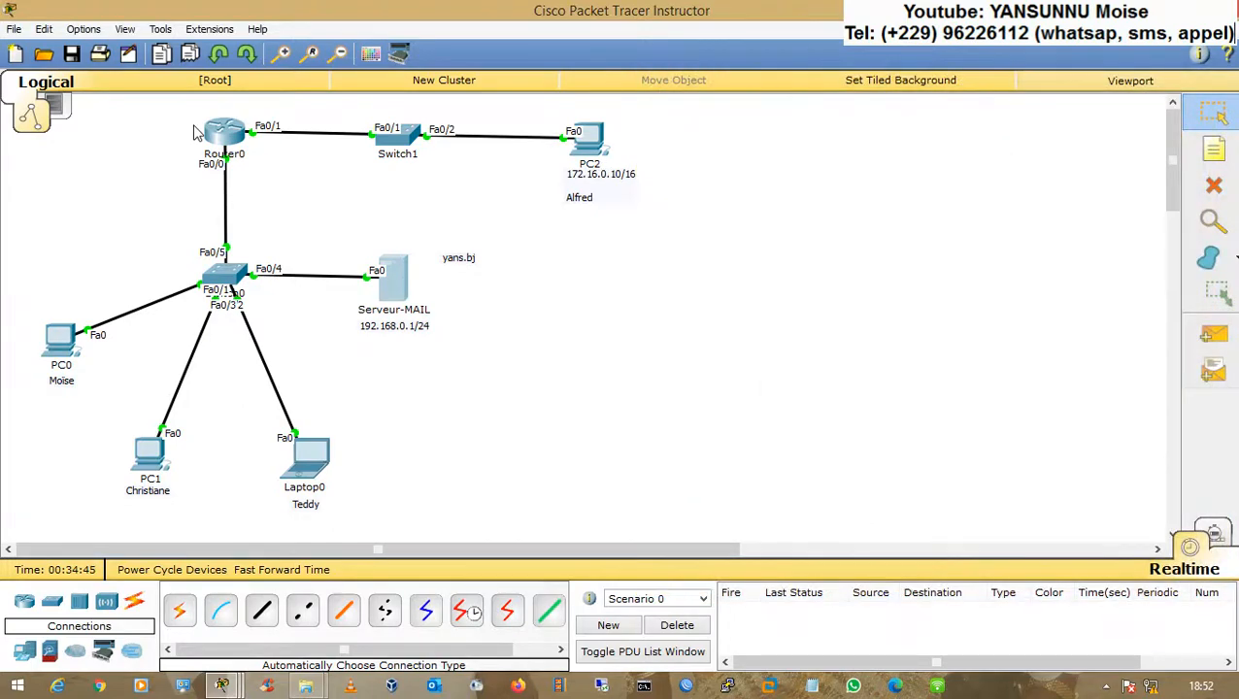
Step: In Router0's CLI, enter DHCP pool yans-1 and set its DNS server to 192.168.0.1
left_click(224, 132)
left_click_drag(389, 116, 616, 67)
key("Return")
key("Return")
key("Return")
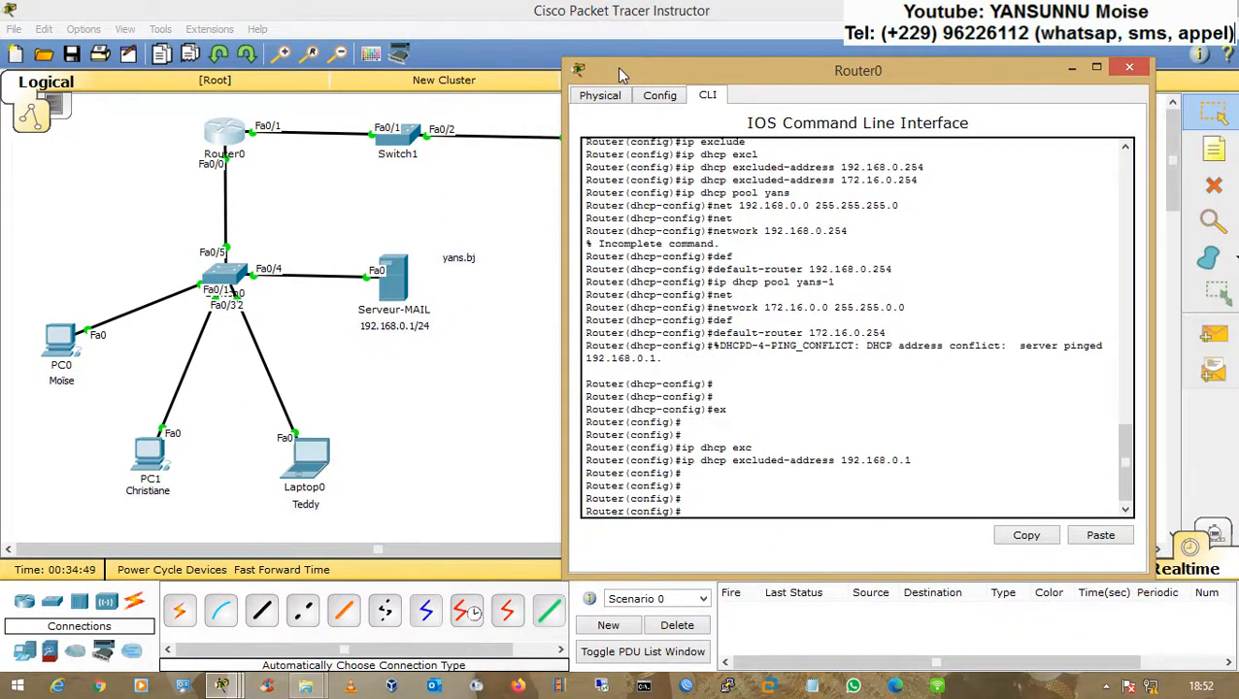
key("Up")
key("Up")
key("Up")
key("Up")
key("Up")
key("Up")
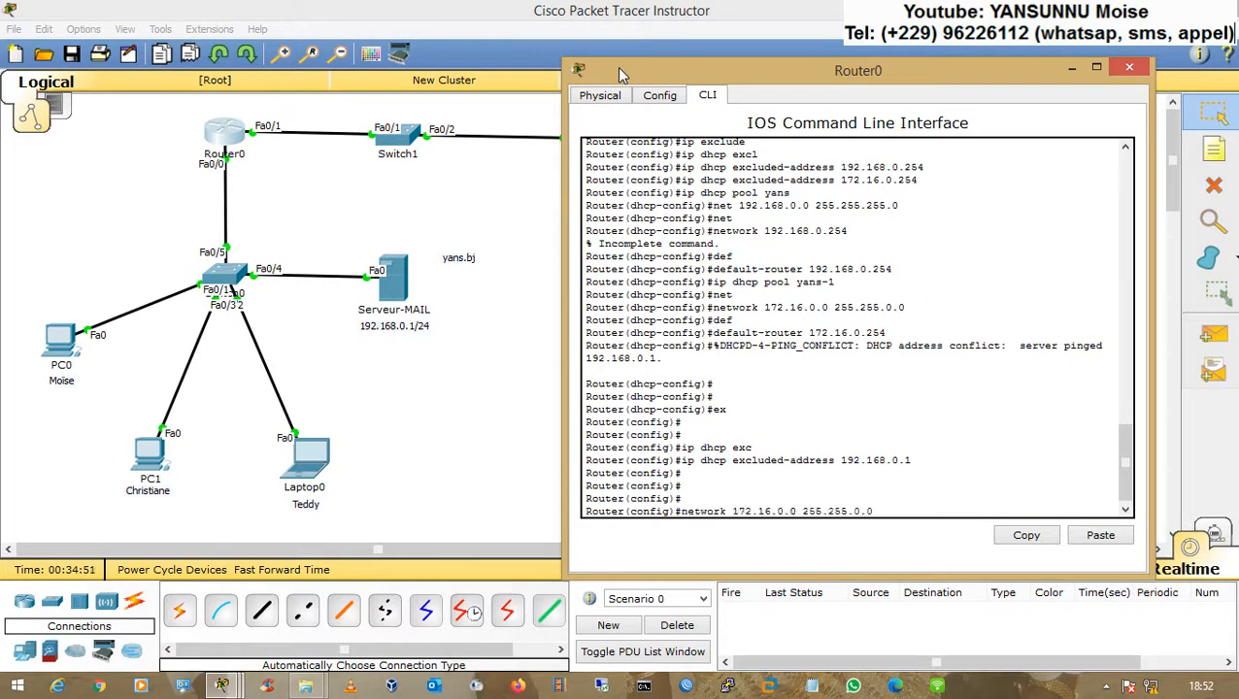
key("Up")
key("Up")
key("Up")
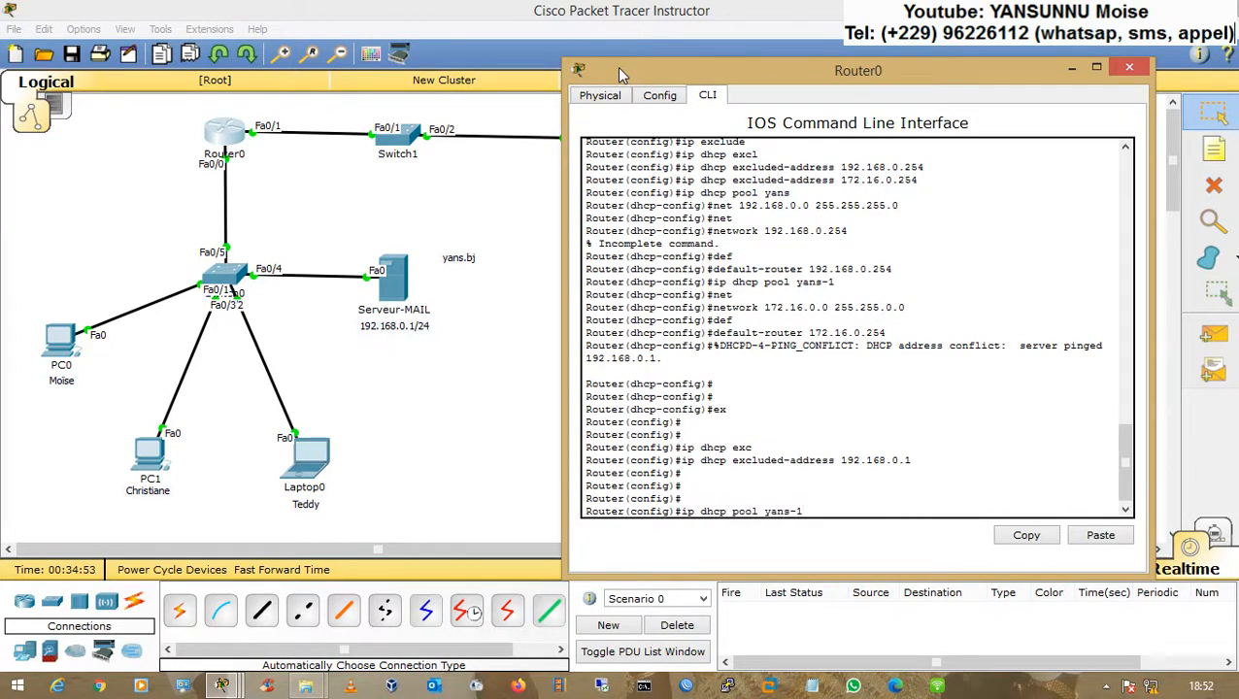
key("Return")
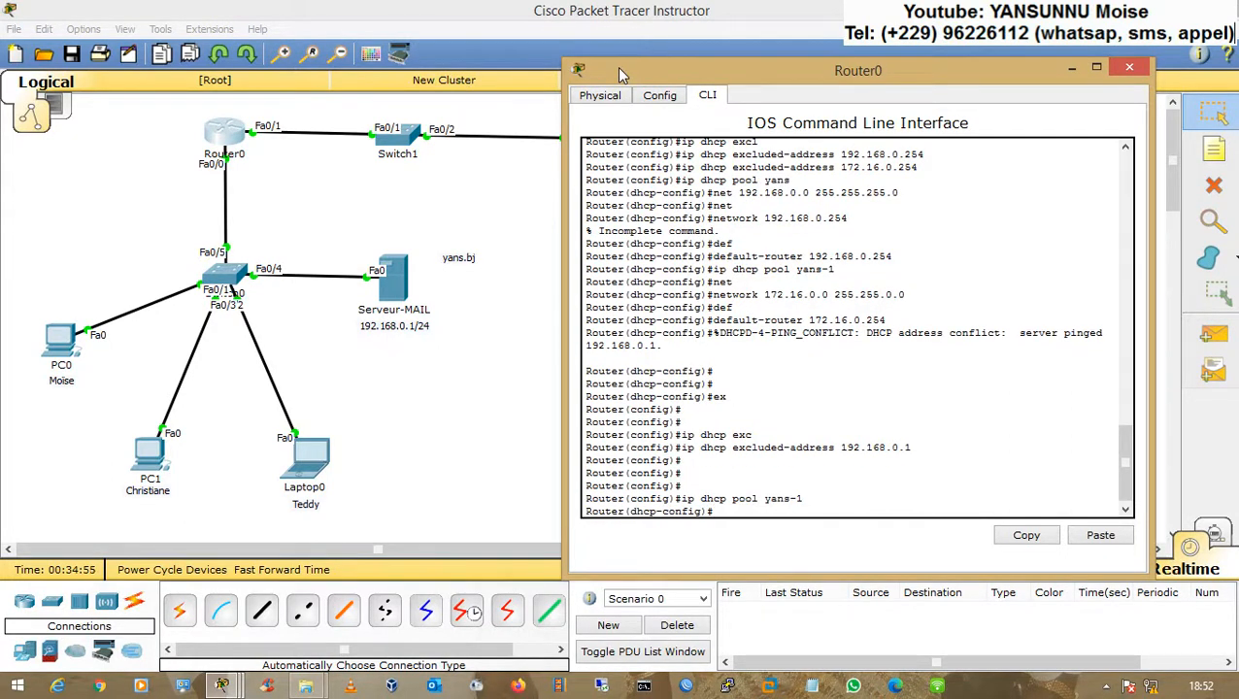
type("dns")
key("Tab")
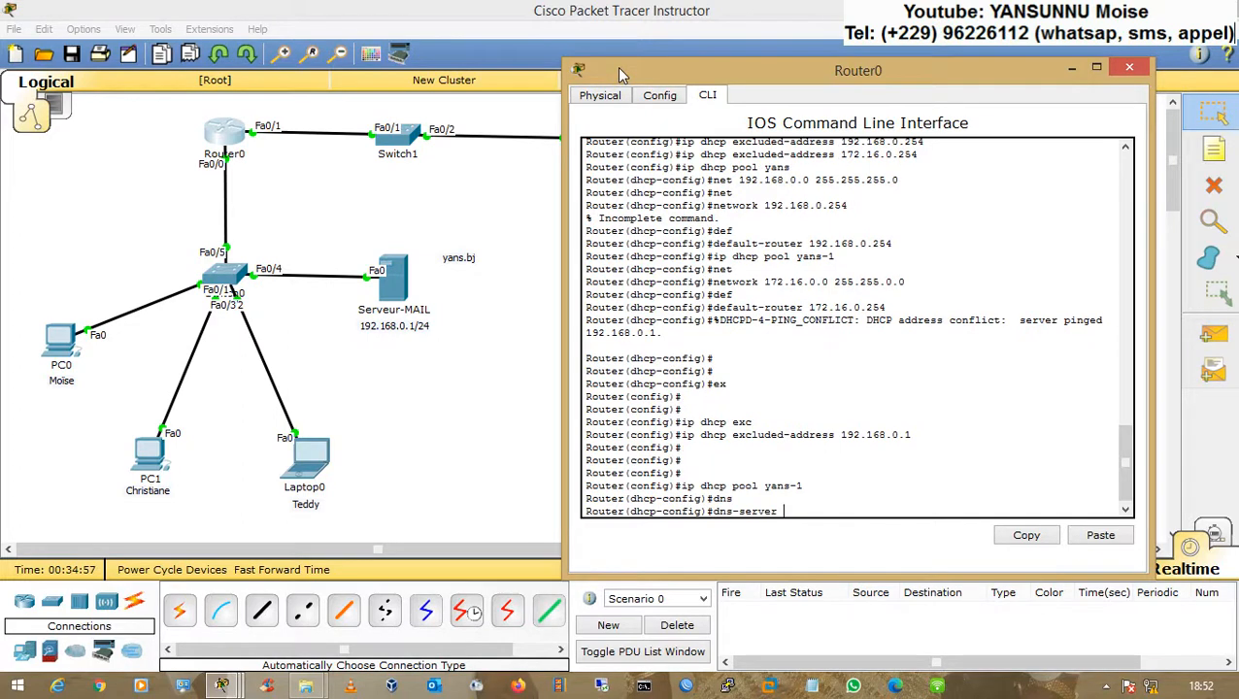
type("192.168.0.1")
key("Return")
Step: Switch to DHCP pool yans and set its DNS server to 192.168.0.1 too
key("Up")
key("Up")
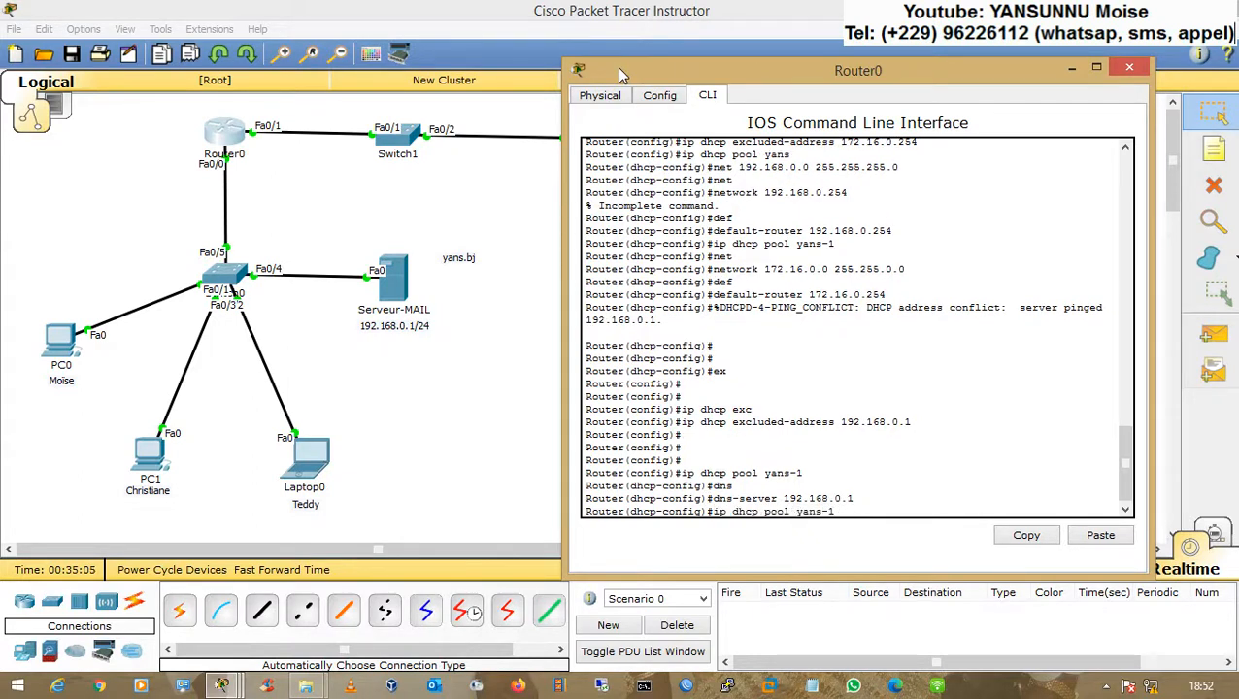
key("BackSpace")
key("BackSpace")
key("Return")
key("Up")
key("Up")
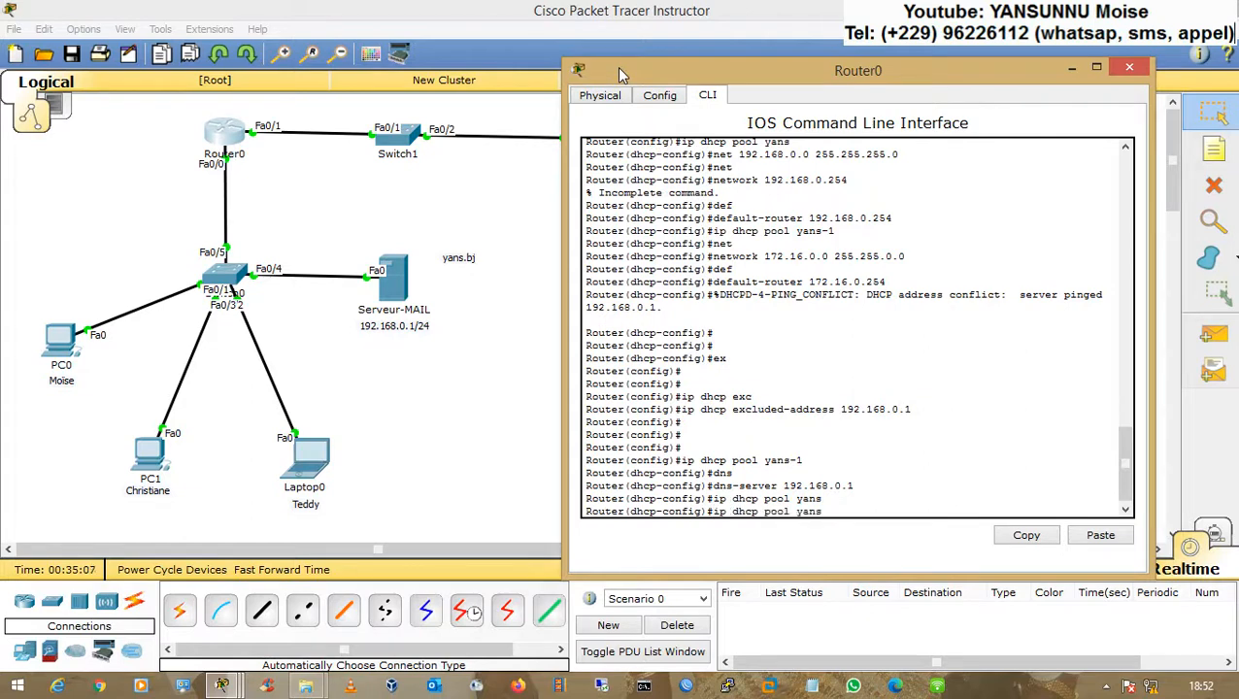
key("Return")
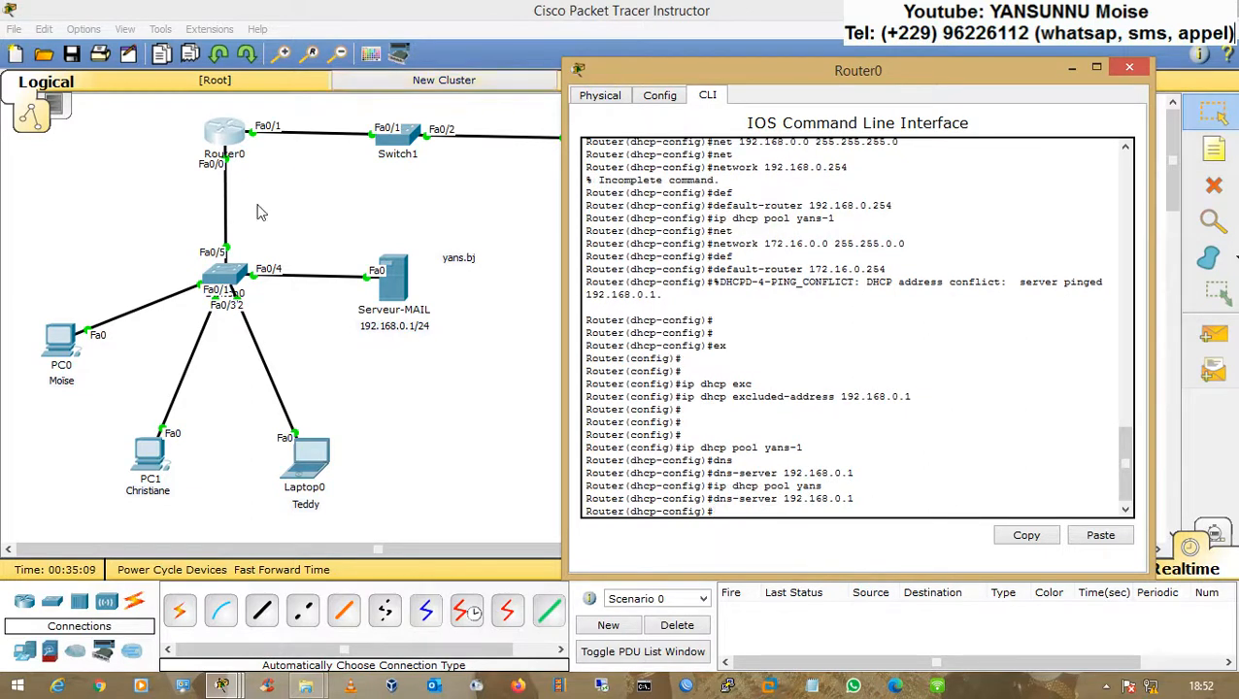
Step: Switch PC0's and PC1's IP configuration to DHCP and close their windows
left_click(62, 338)
left_click(62, 338)
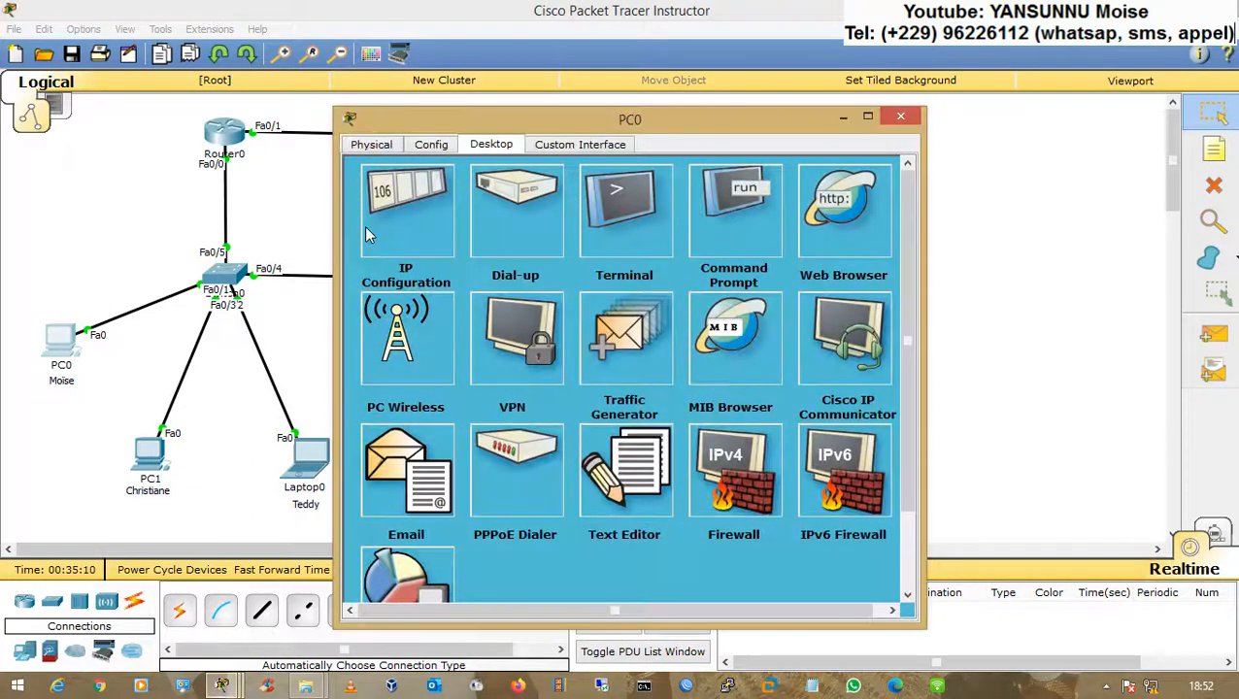
left_click(427, 201)
left_click(499, 224)
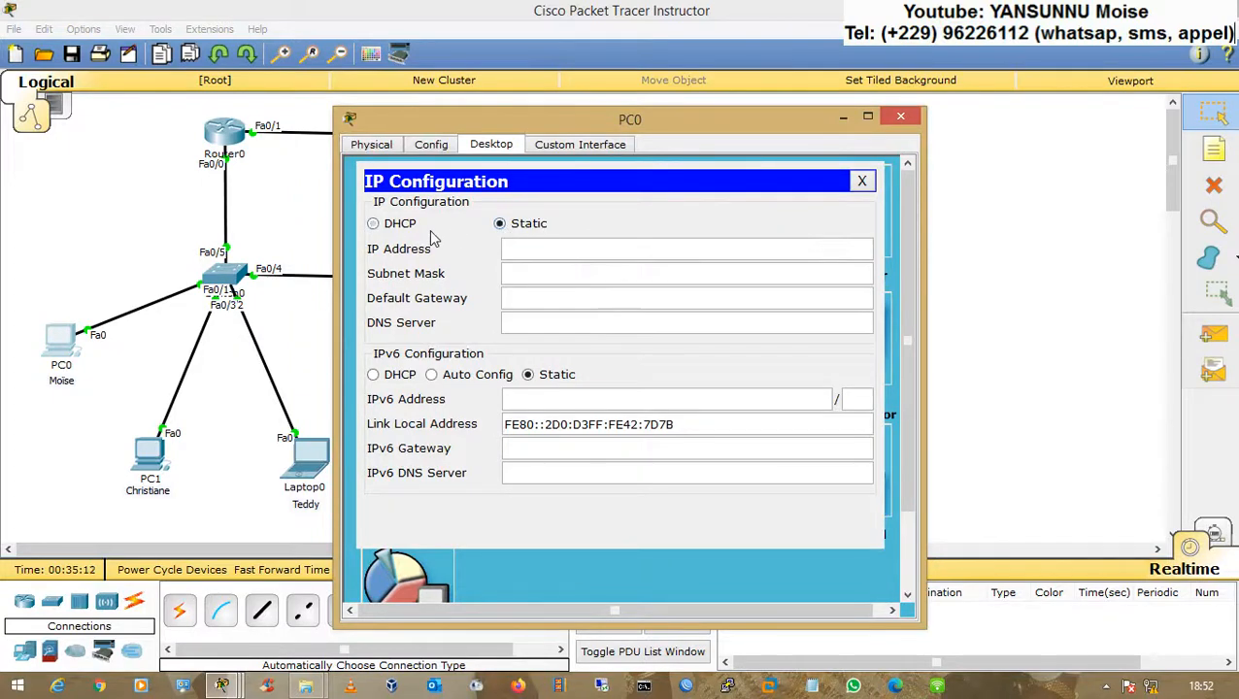
left_click(428, 229)
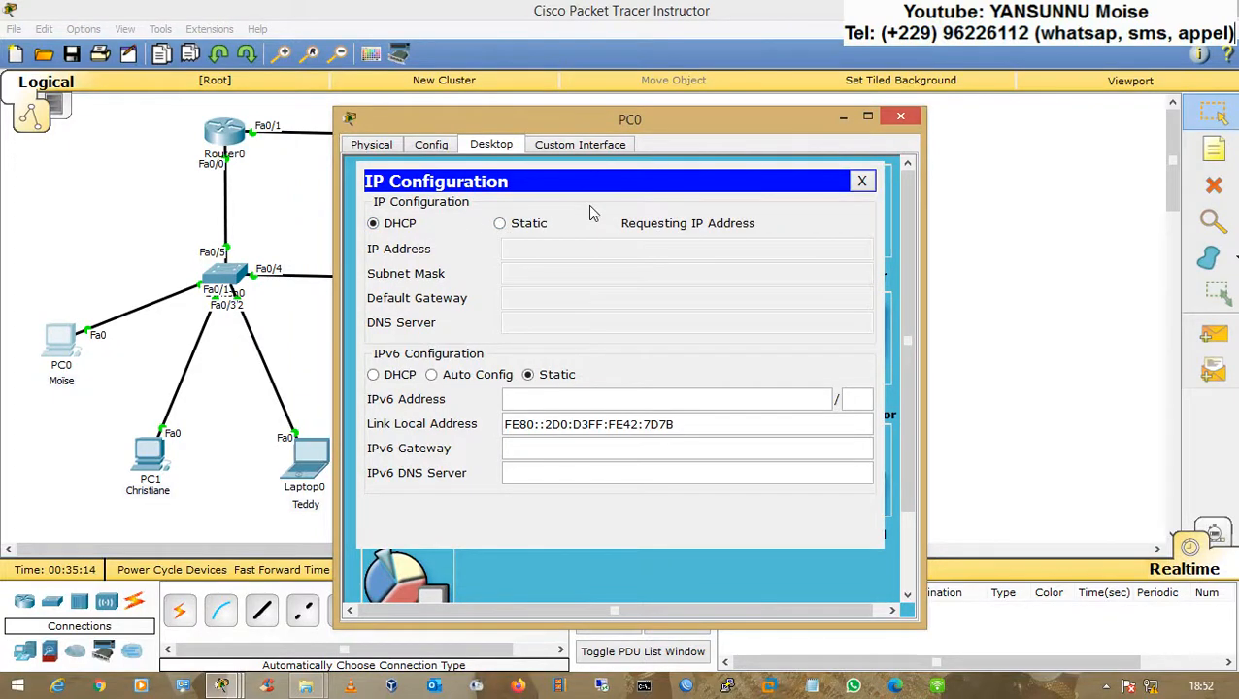
left_click(861, 180)
left_click(160, 456)
left_click(415, 241)
left_click(514, 224)
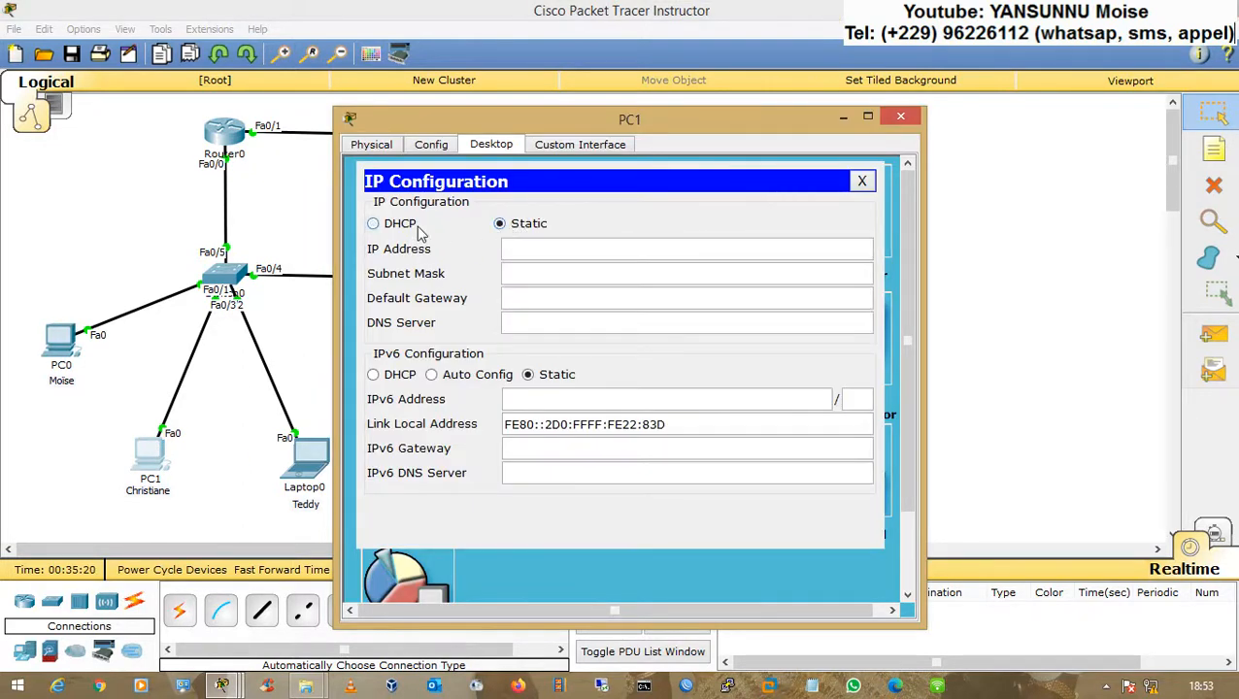
left_click(422, 233)
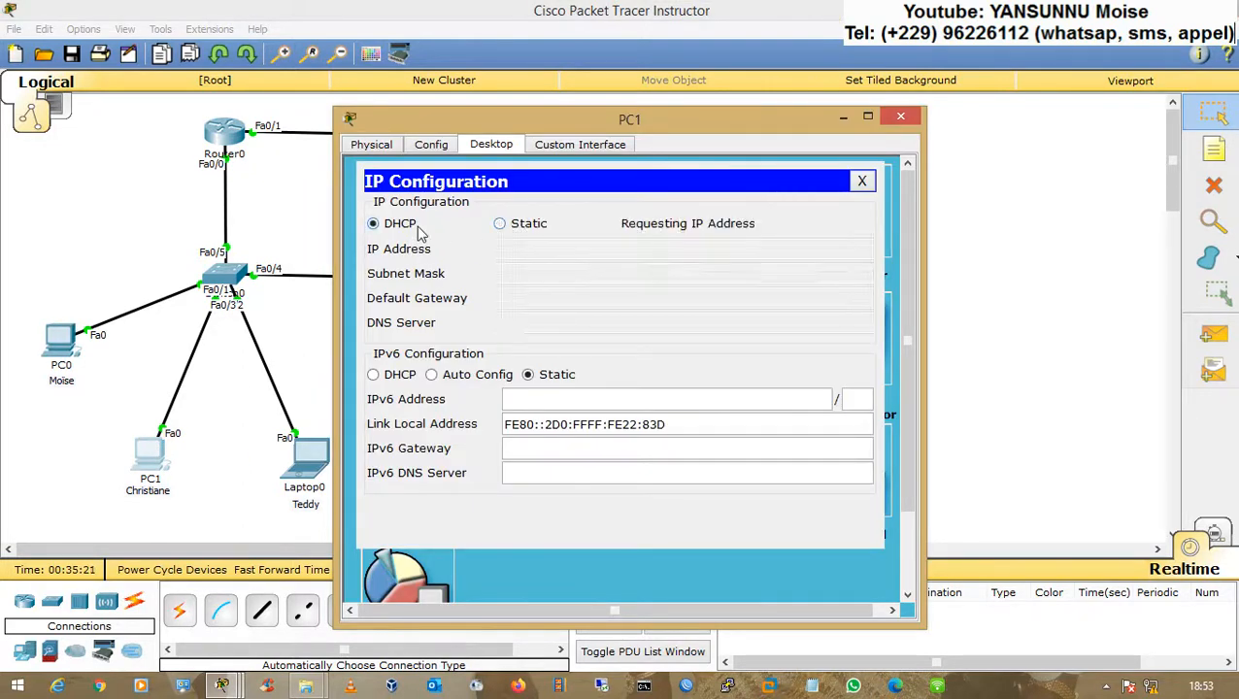
left_click(900, 117)
Step: Switch Laptop0's IP configuration to DHCP and close its window
left_click(319, 465)
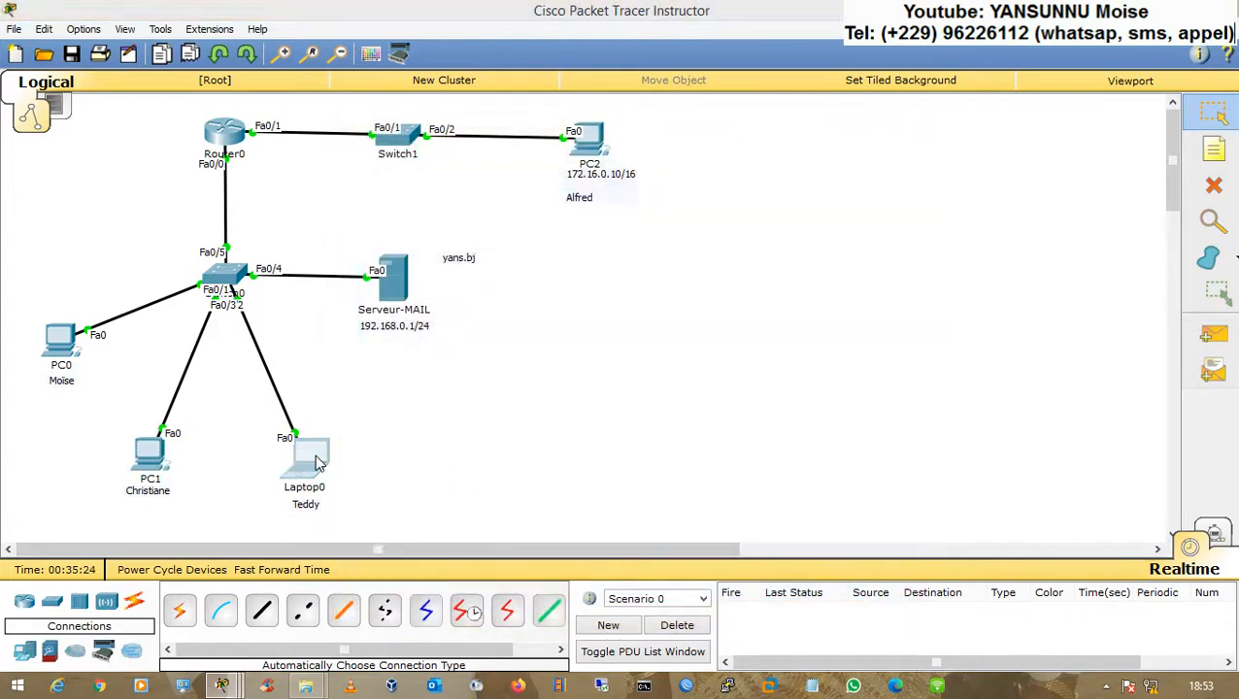
left_click(406, 202)
left_click(499, 224)
left_click(422, 225)
left_click_drag(475, 122, 711, 99)
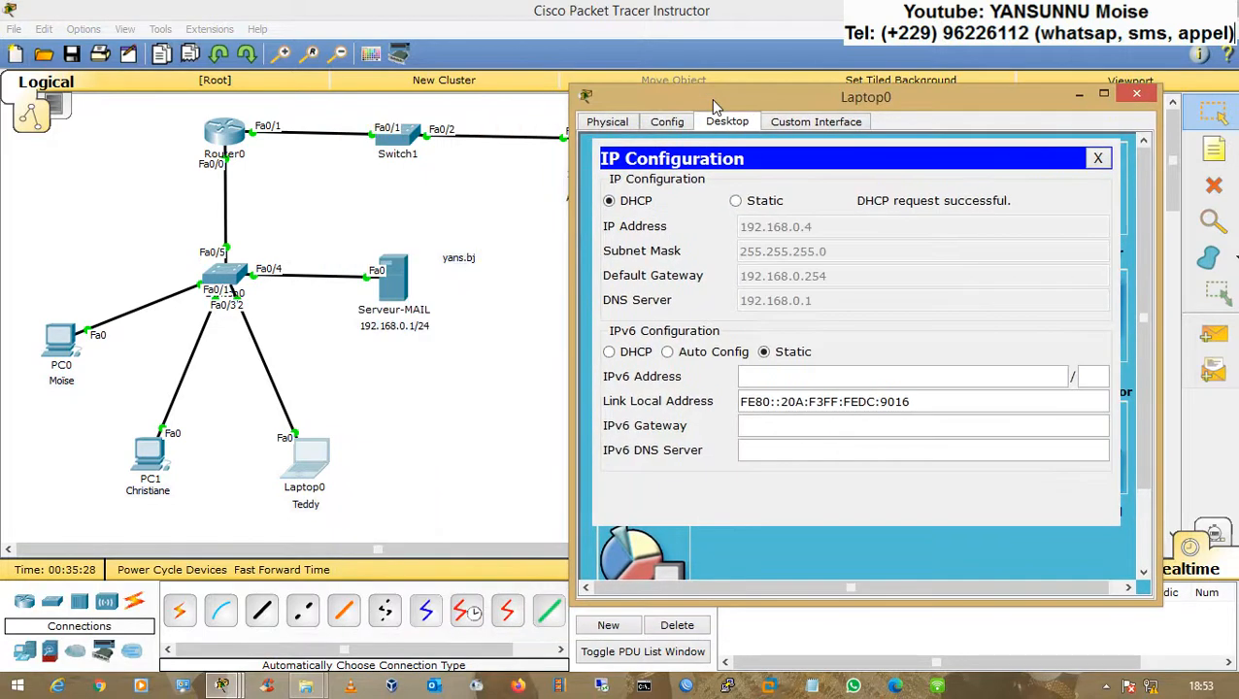
left_click(1137, 95)
Step: On PC0, open the e-mail client and start a new message addressed to Laptop0 user's yans.bj mail account
left_click(70, 350)
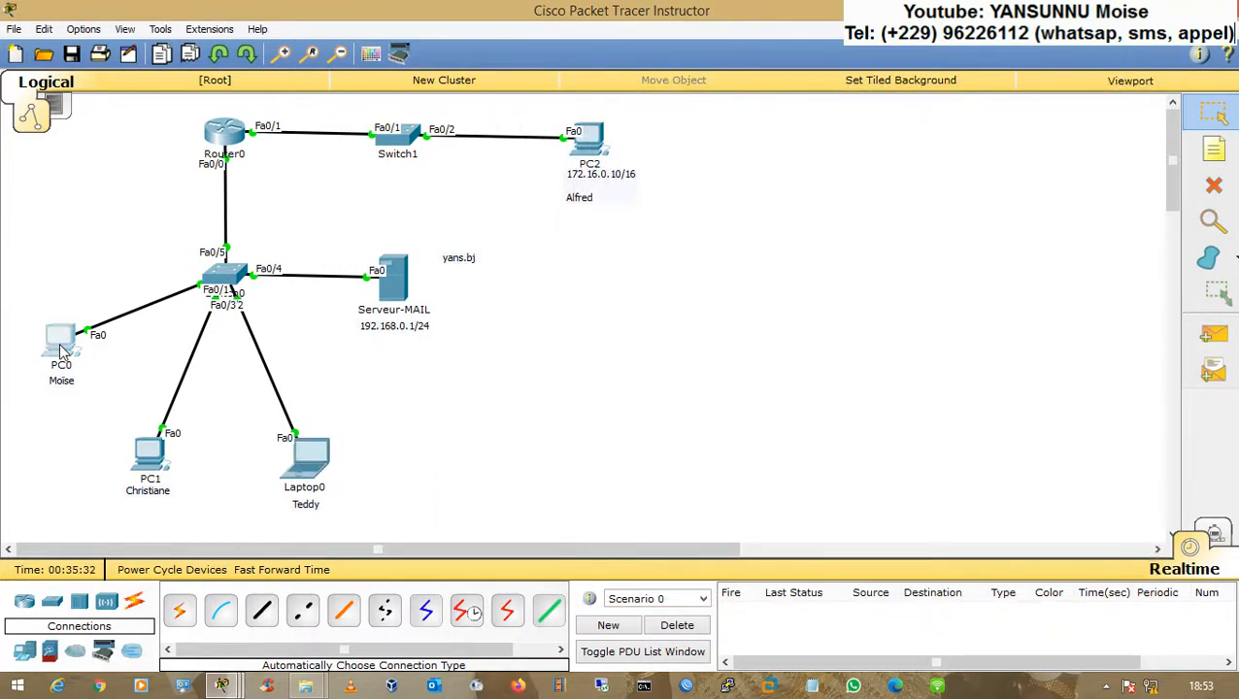
left_click(431, 470)
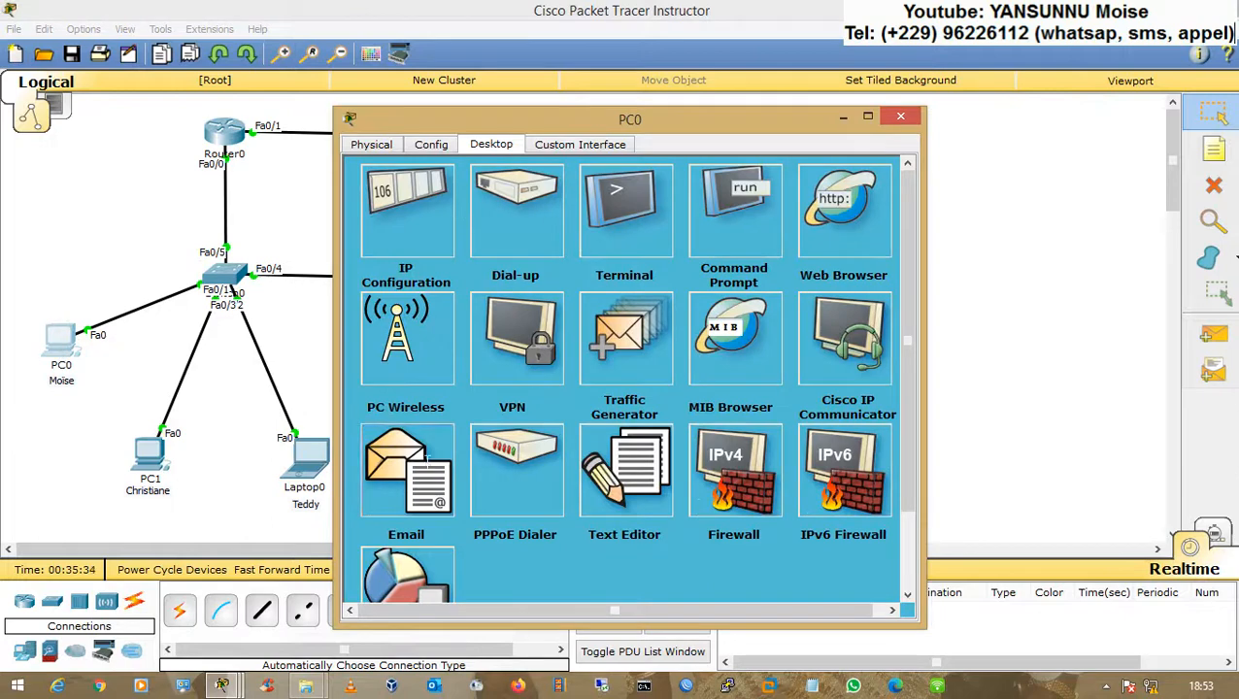
left_click(423, 251)
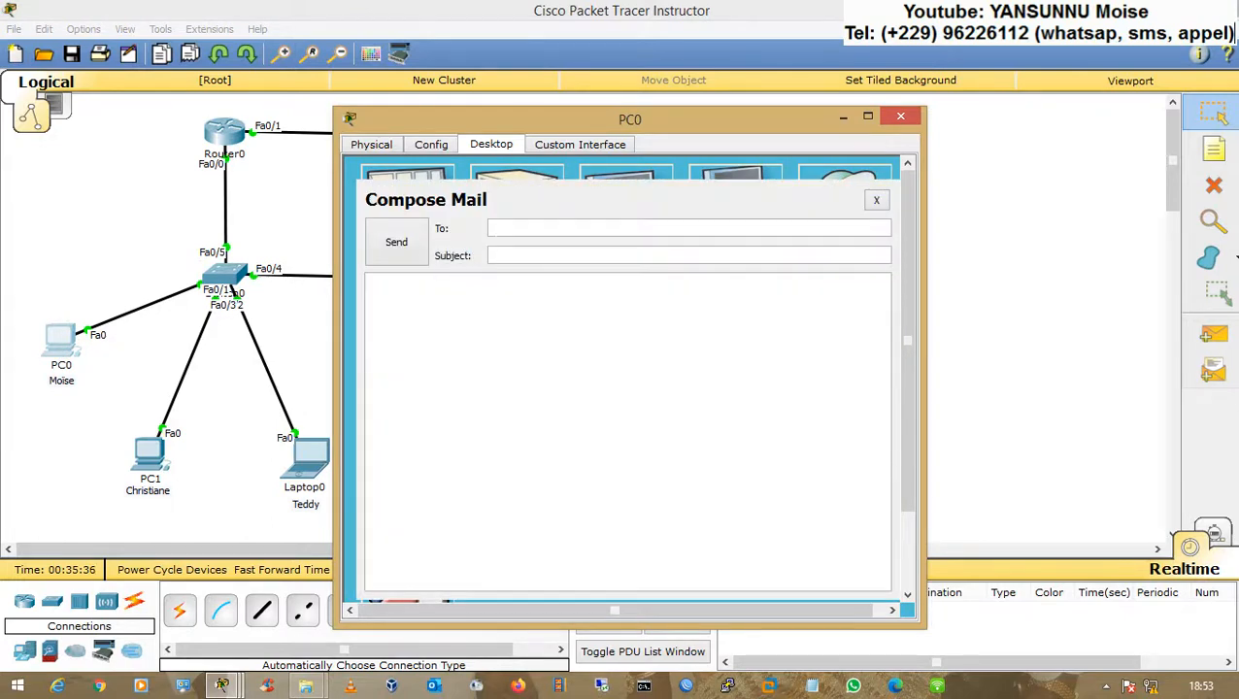
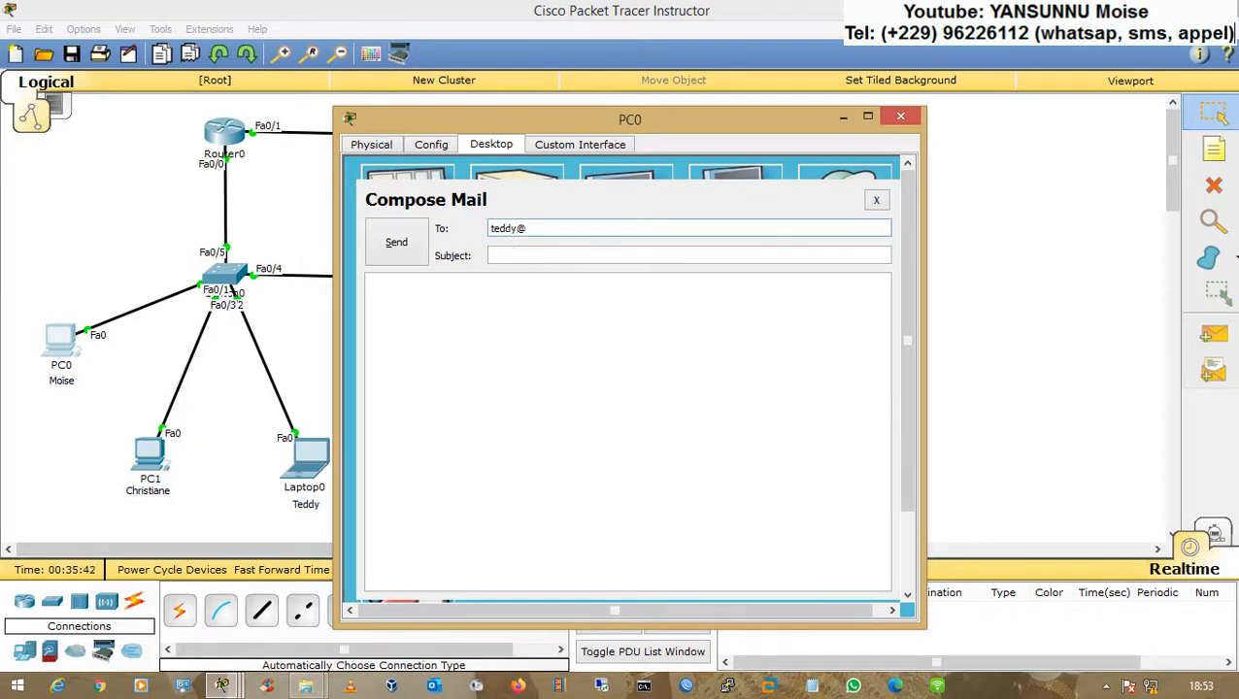
key("Tab")
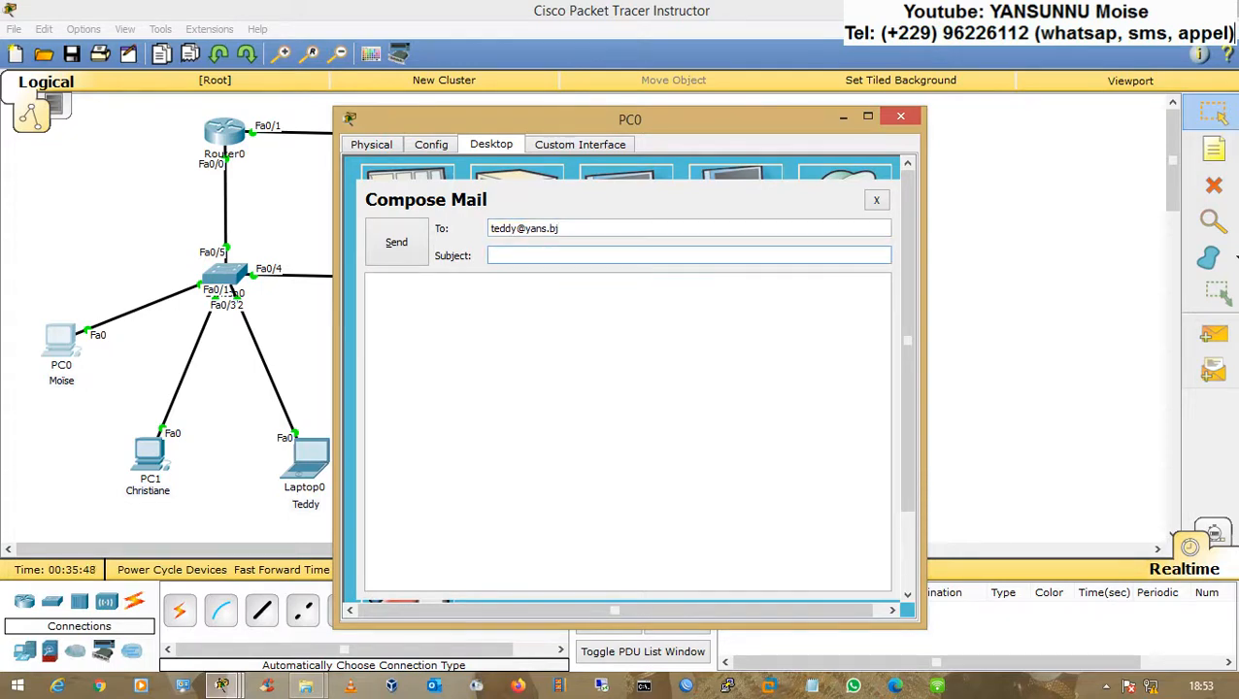
Step: Set the subject to test, write a short greeting saying it is for a test, and send the message
type("test")
key("Tab")
type("bBonj")
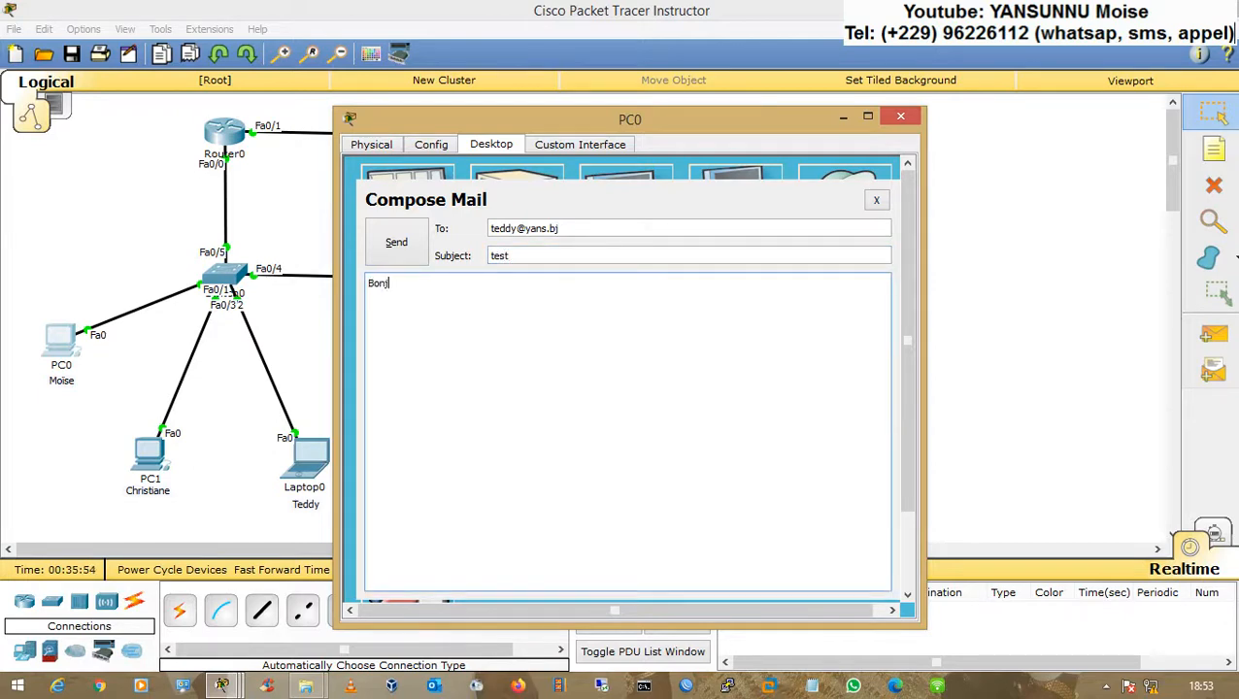
type("our Teddy,")
type(" v")
type("'est pou")
type("r un test")
type(".")
left_click(410, 243)
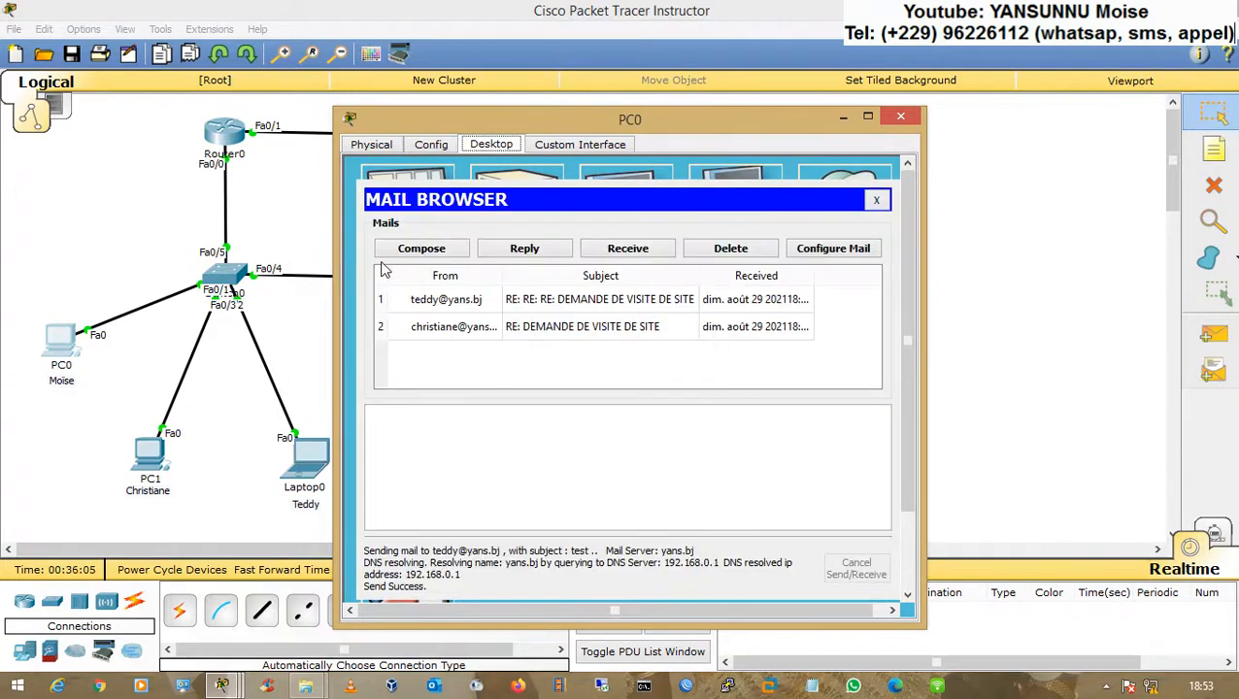
Step: On Laptop0, receive new mail, open the test message from PC0's user, and close the window
left_click(297, 459)
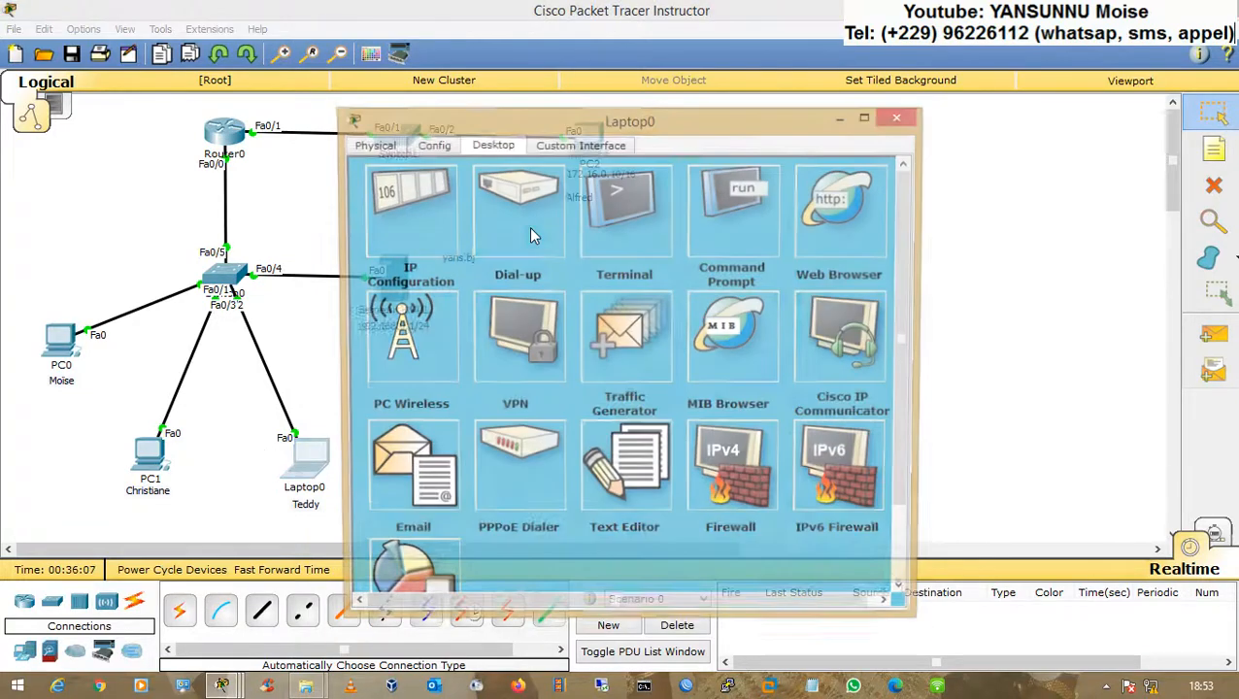
left_click(417, 471)
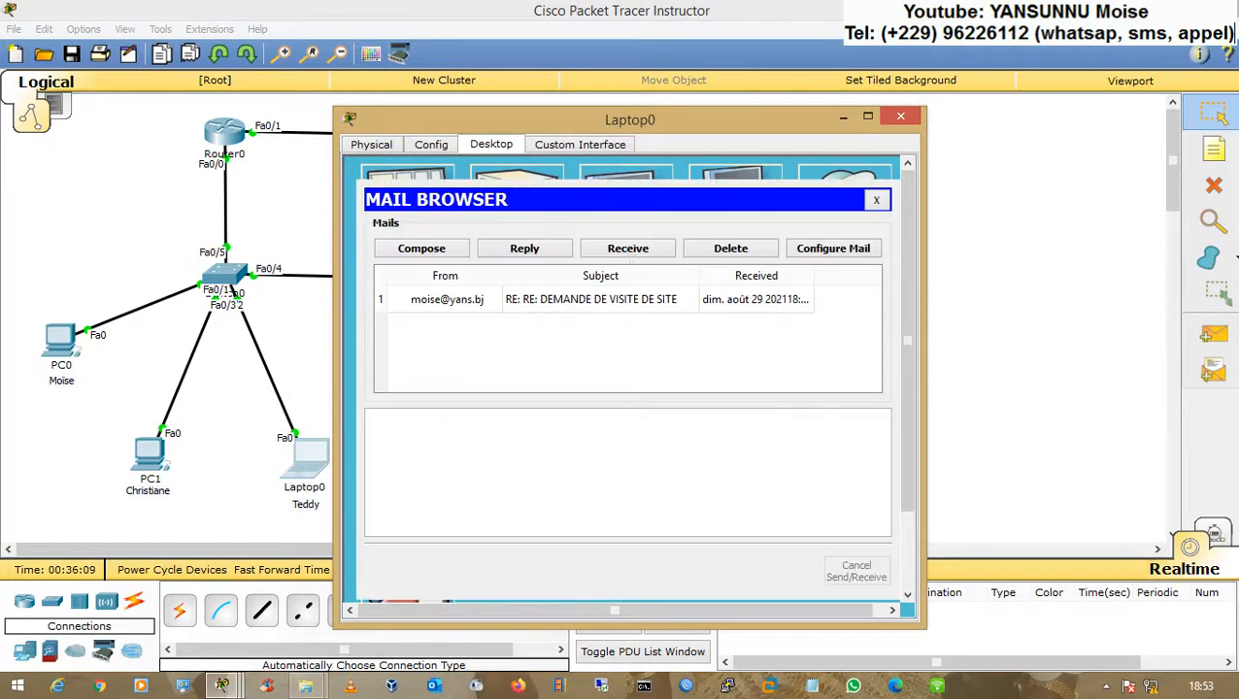
left_click(652, 251)
left_click(544, 307)
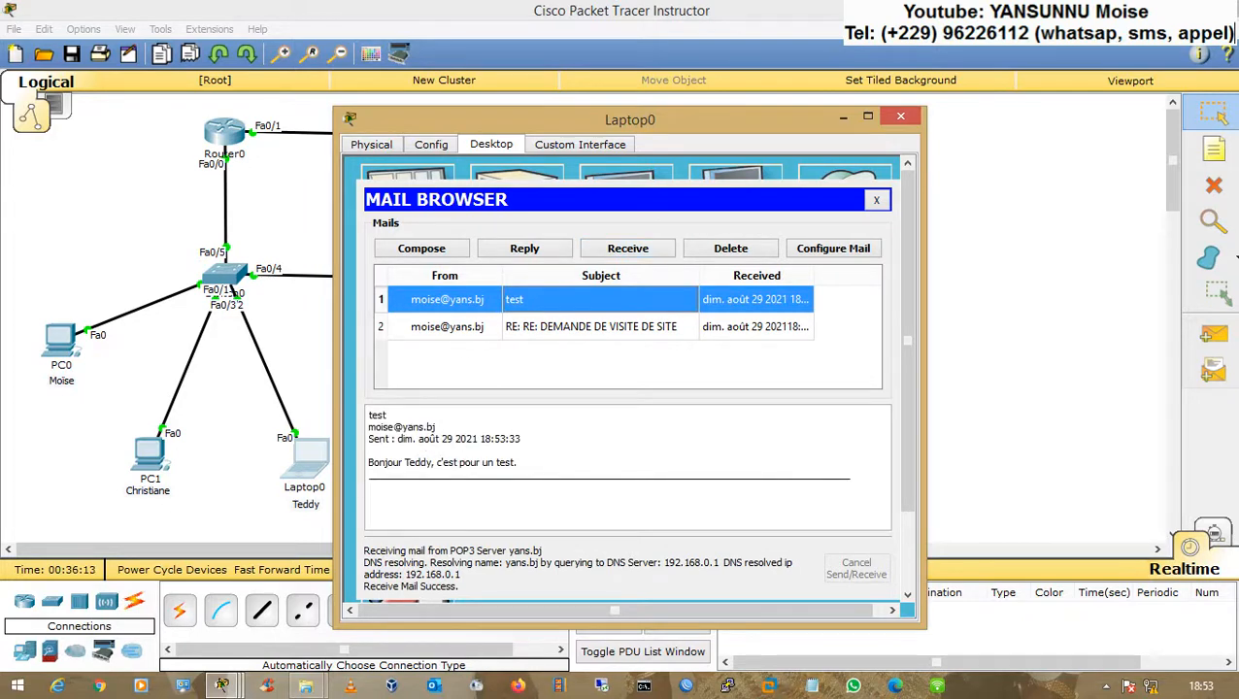
left_click(900, 116)
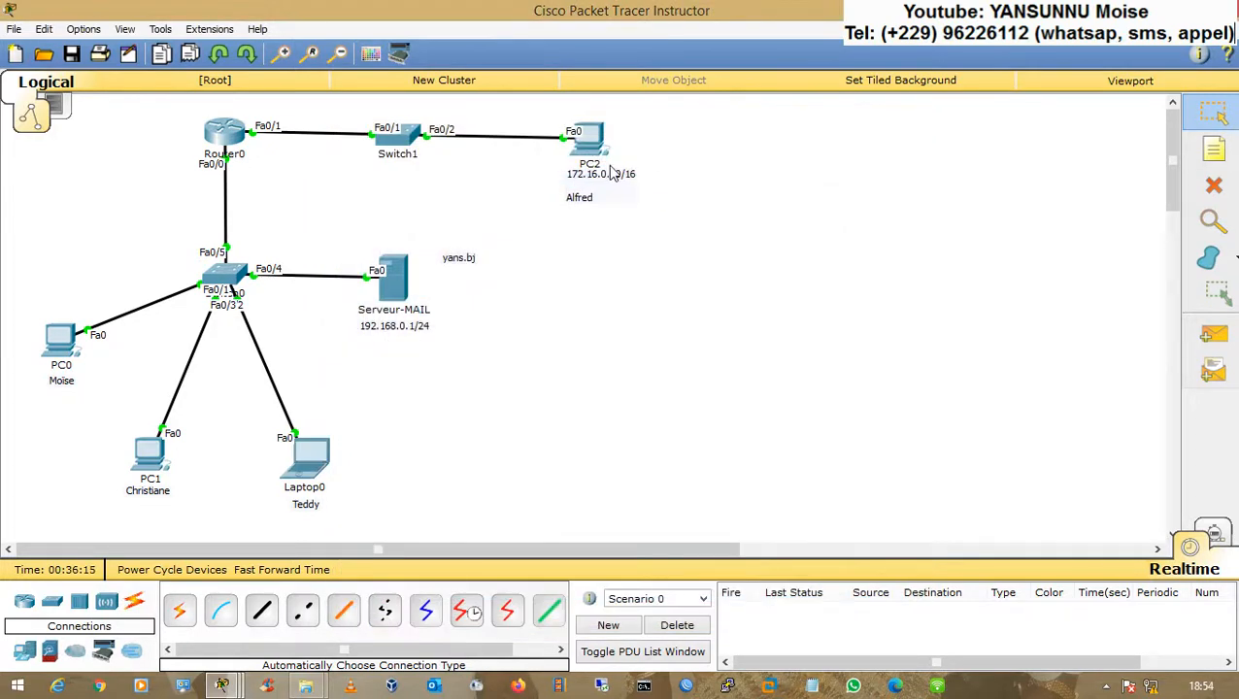
Step: Try sending PC2's drafted e-mail, then switch PC2's IP configuration to DHCP and close it
left_click(591, 143)
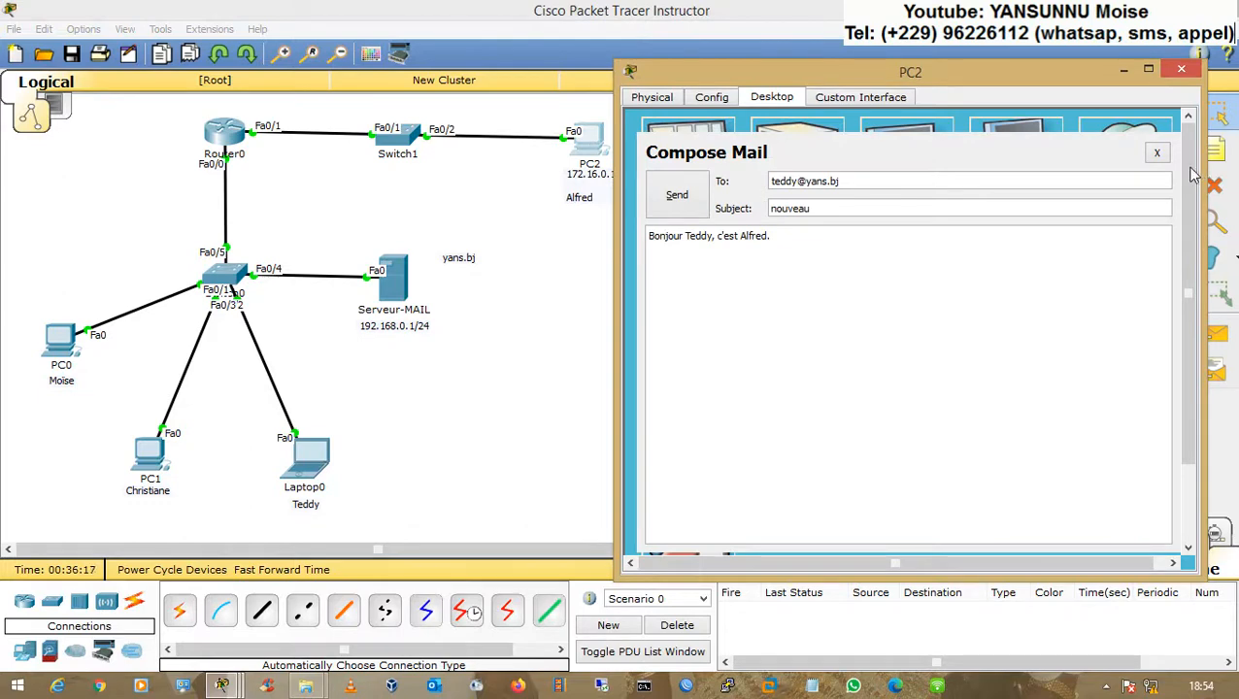
left_click(677, 194)
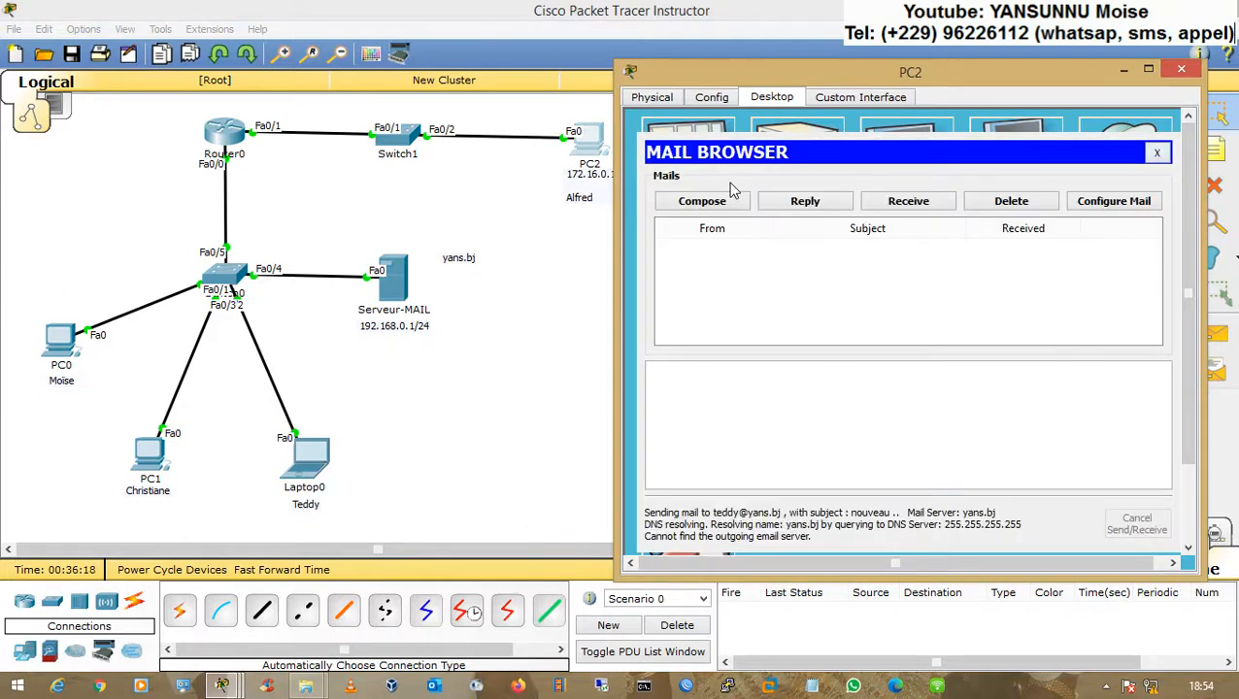
left_click(689, 133)
left_click(782, 177)
left_click(719, 182)
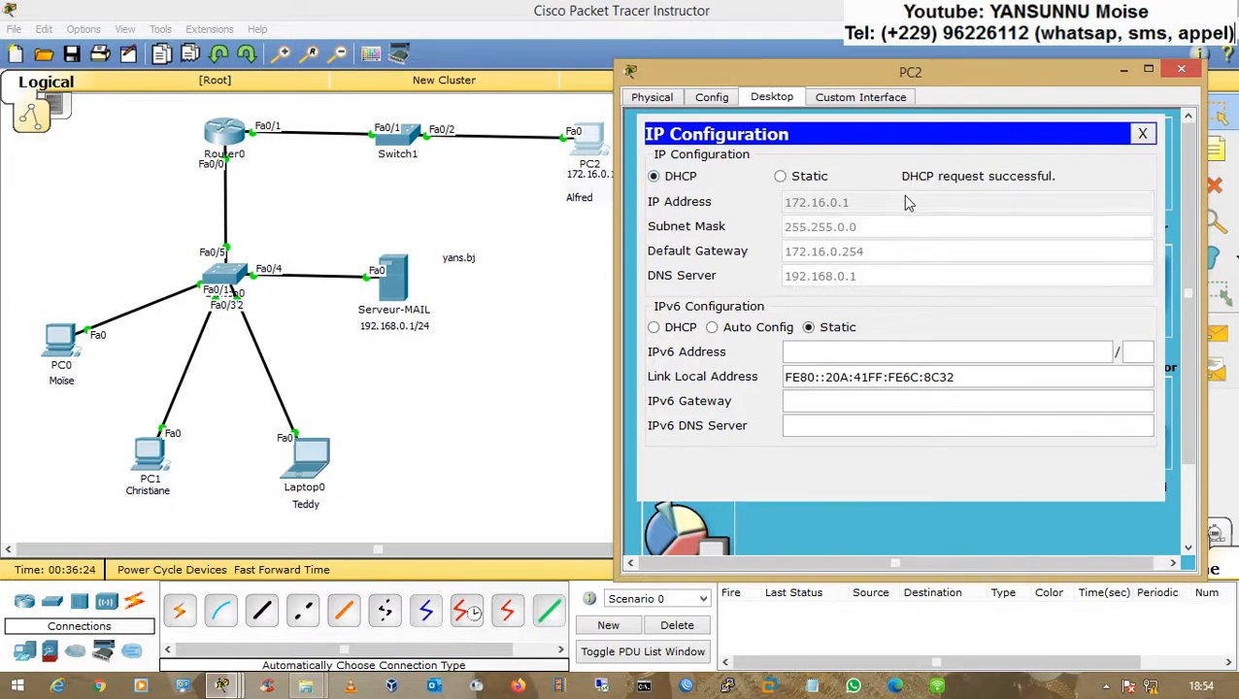
left_click(1142, 134)
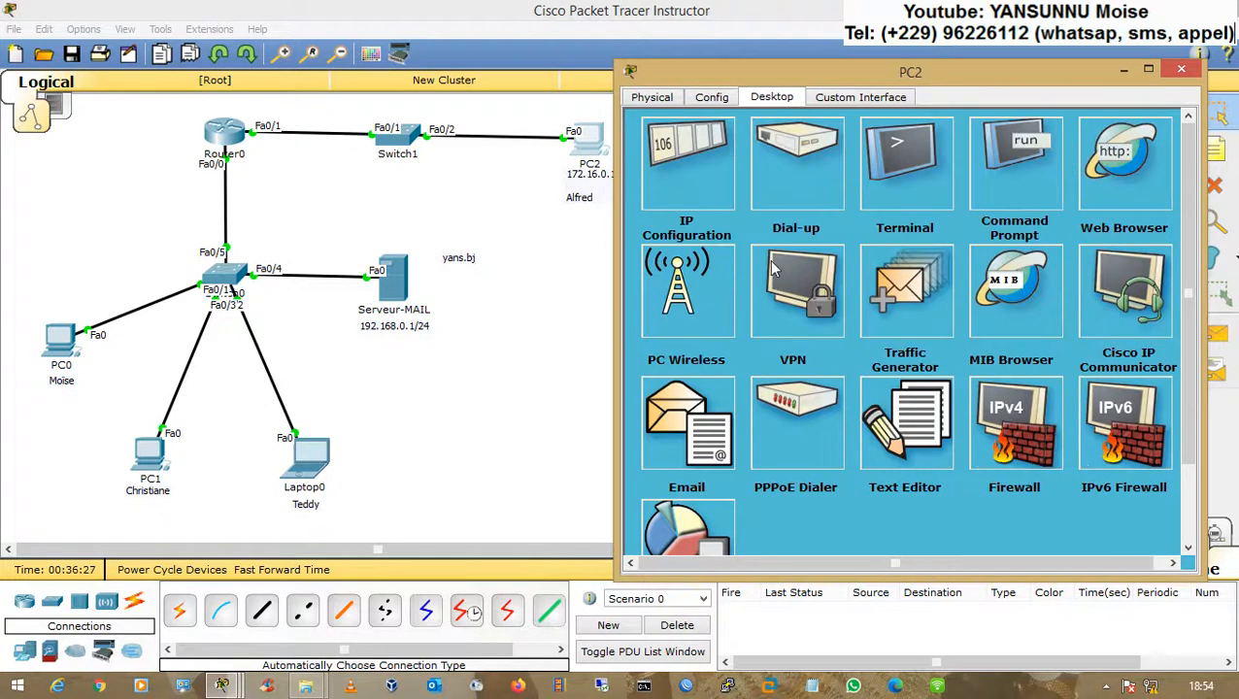
Step: Open PC2's mail account settings to review them, then close them
left_click(661, 429)
left_click(1107, 206)
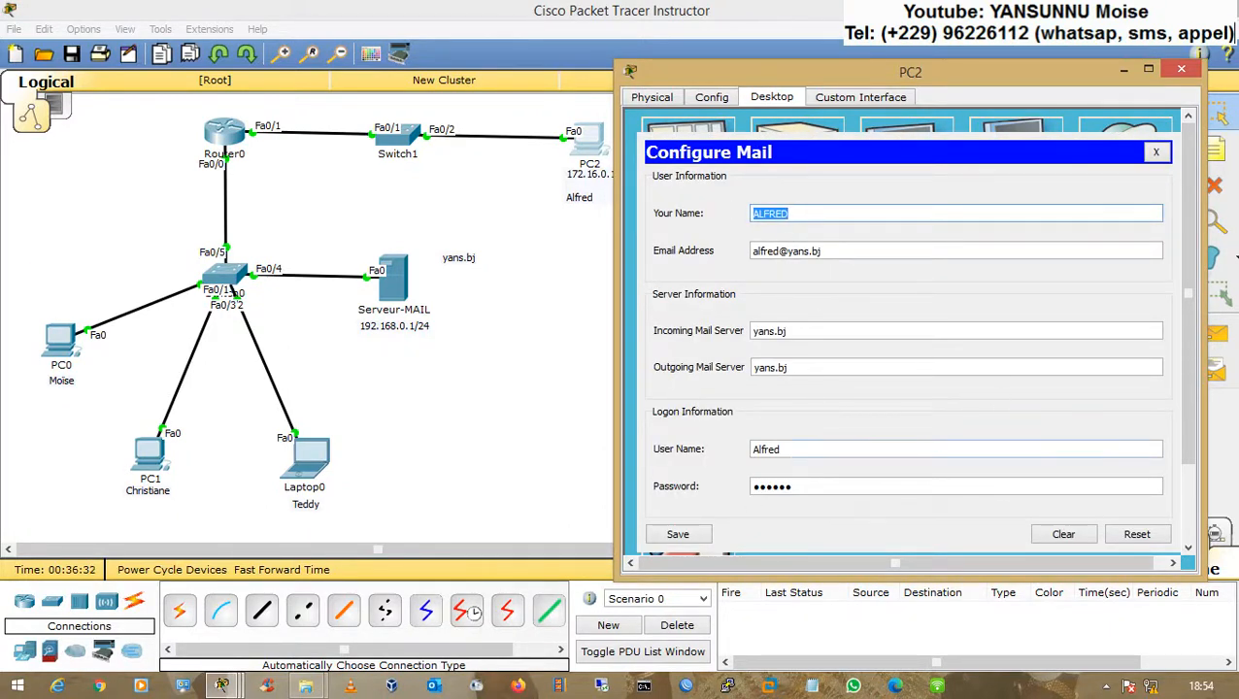
left_click(1156, 154)
Step: Start a new e-mail on PC2 addressed to Laptop0 user's yans.bj mail account
left_click(700, 202)
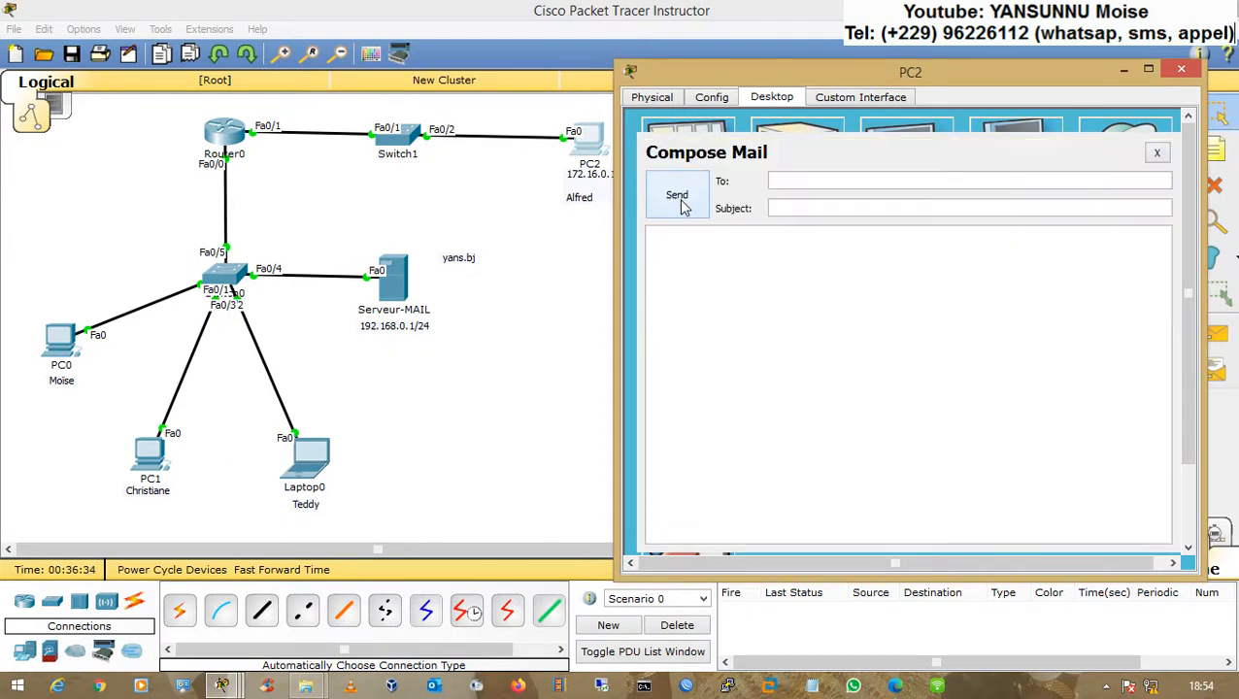
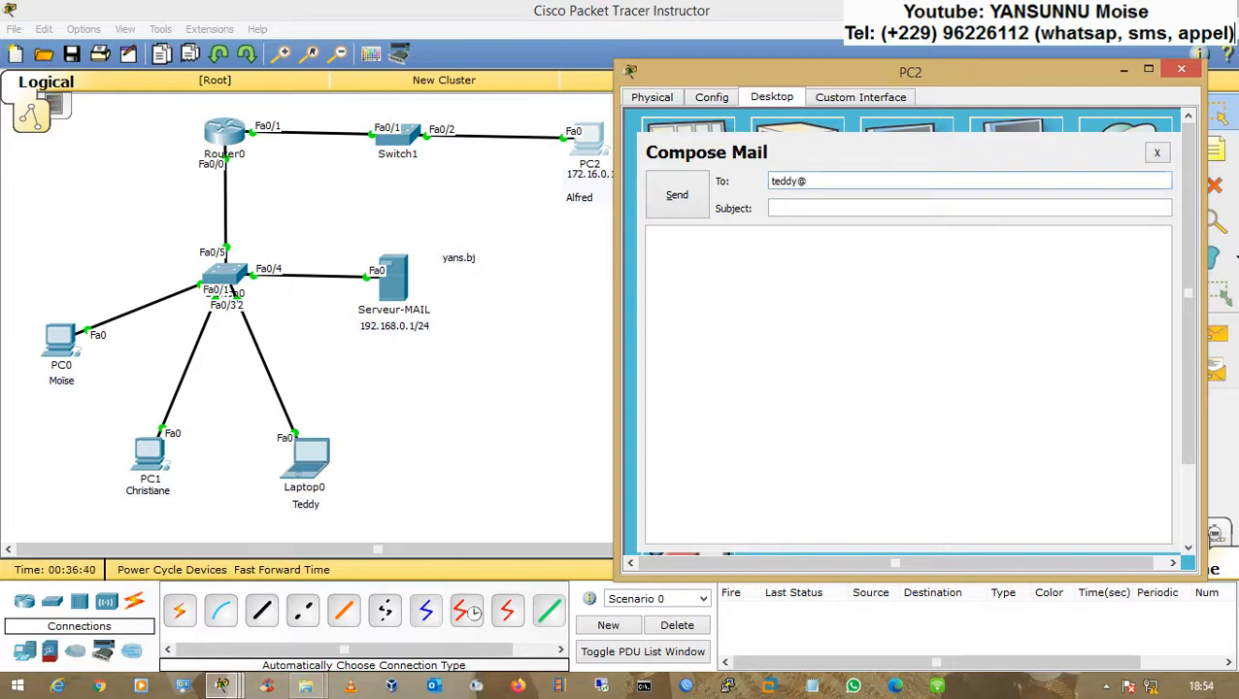
key("Tab")
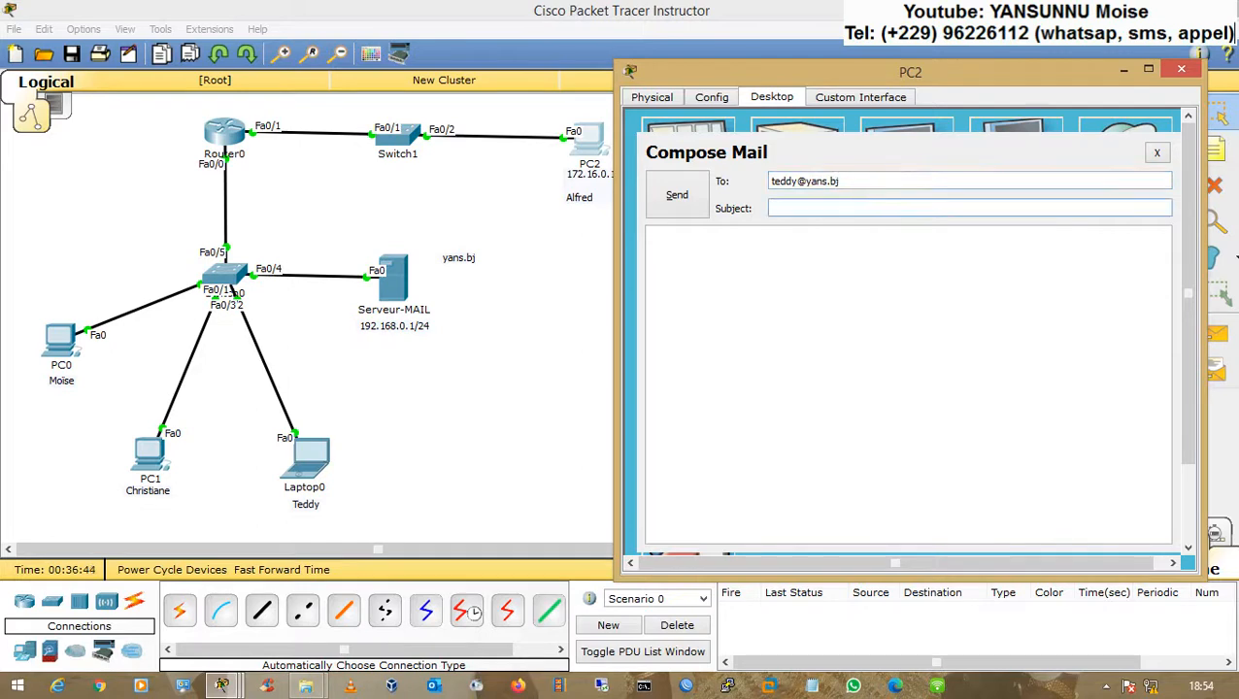
Step: Set the subject to NOUVEAU, write a greeting saying it is from Alfred, and send the e-mail
type("NOUVEAU")
key("Tab")
type("Bo")
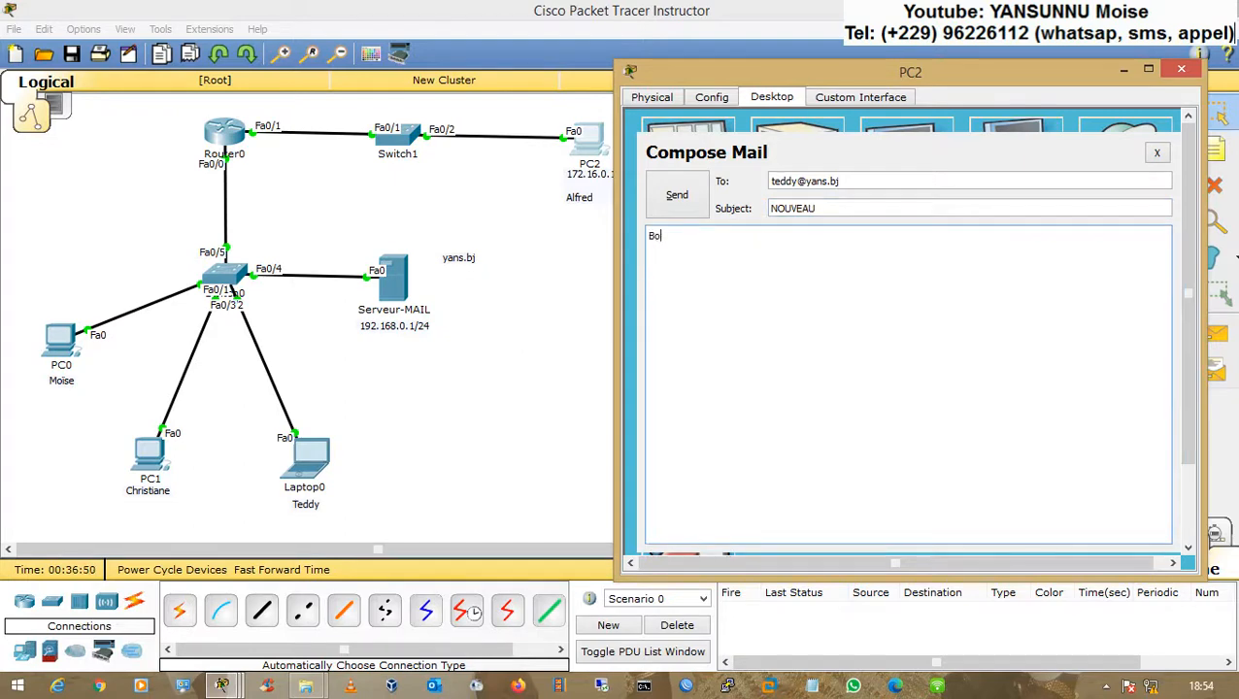
type("njour Teddy, c'est Alfred.")
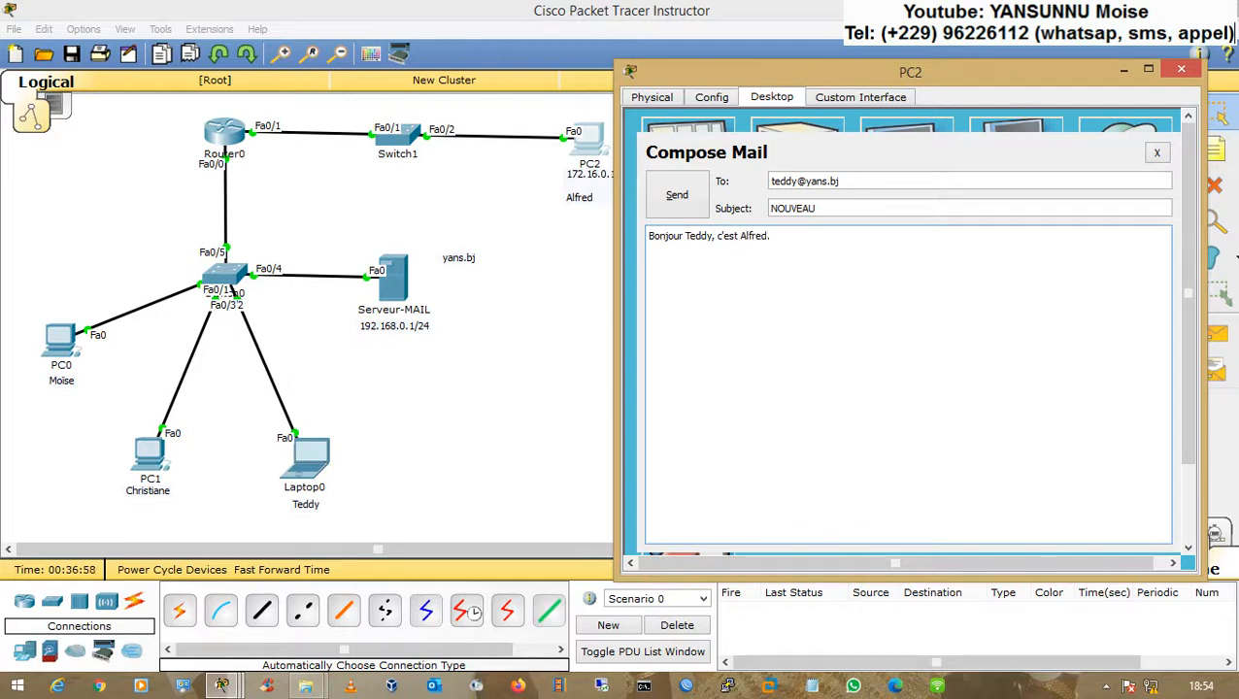
left_click(678, 198)
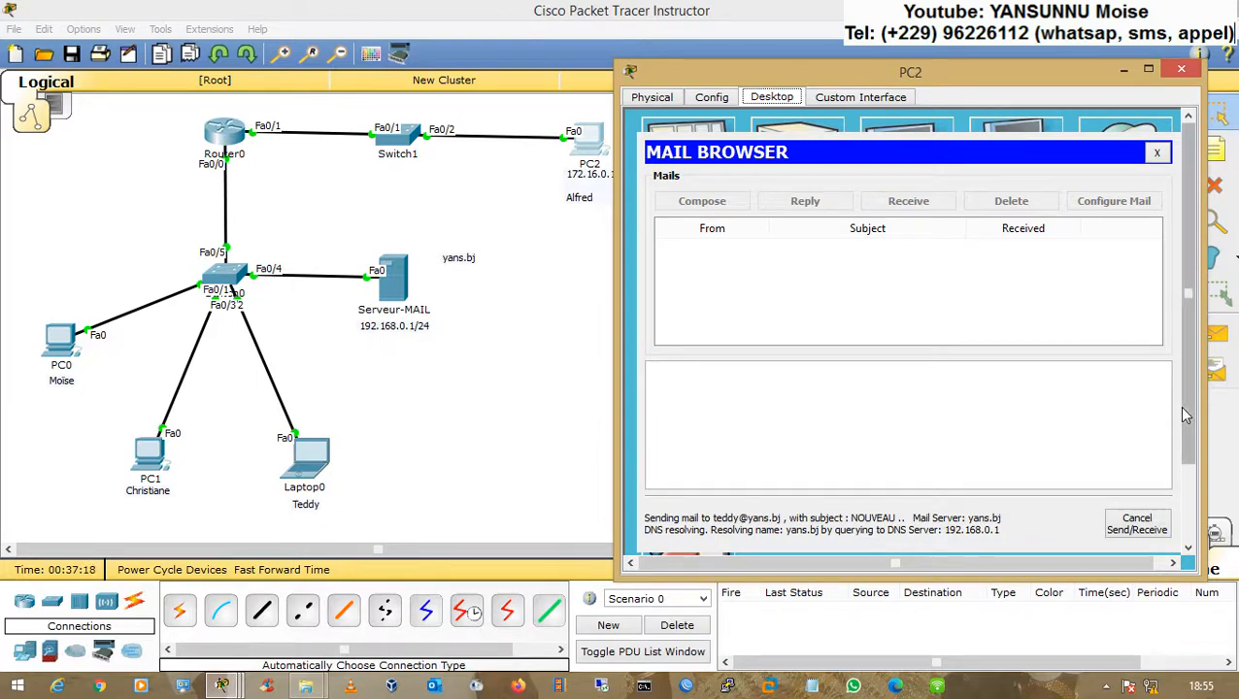
Step: Open PC2's command prompt and ping the mail server at 192.168.0.1
left_click_drag(1178, 406, 1186, 430)
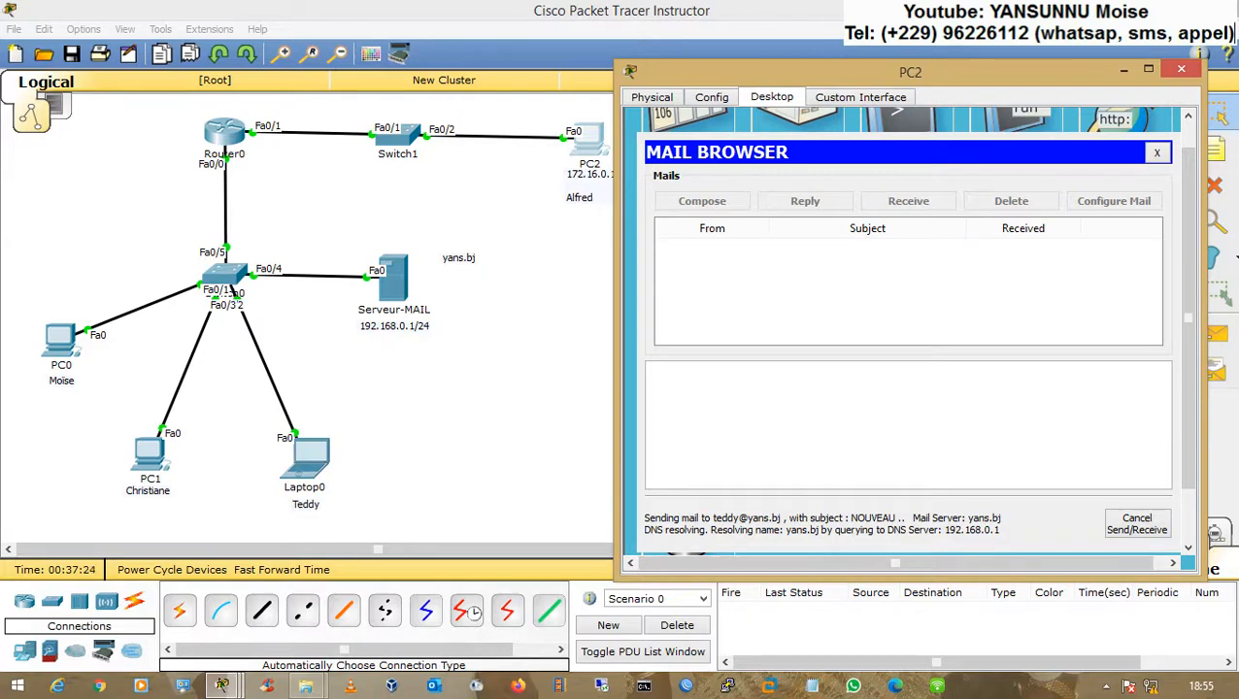
left_click(1020, 125)
type("ping 192")
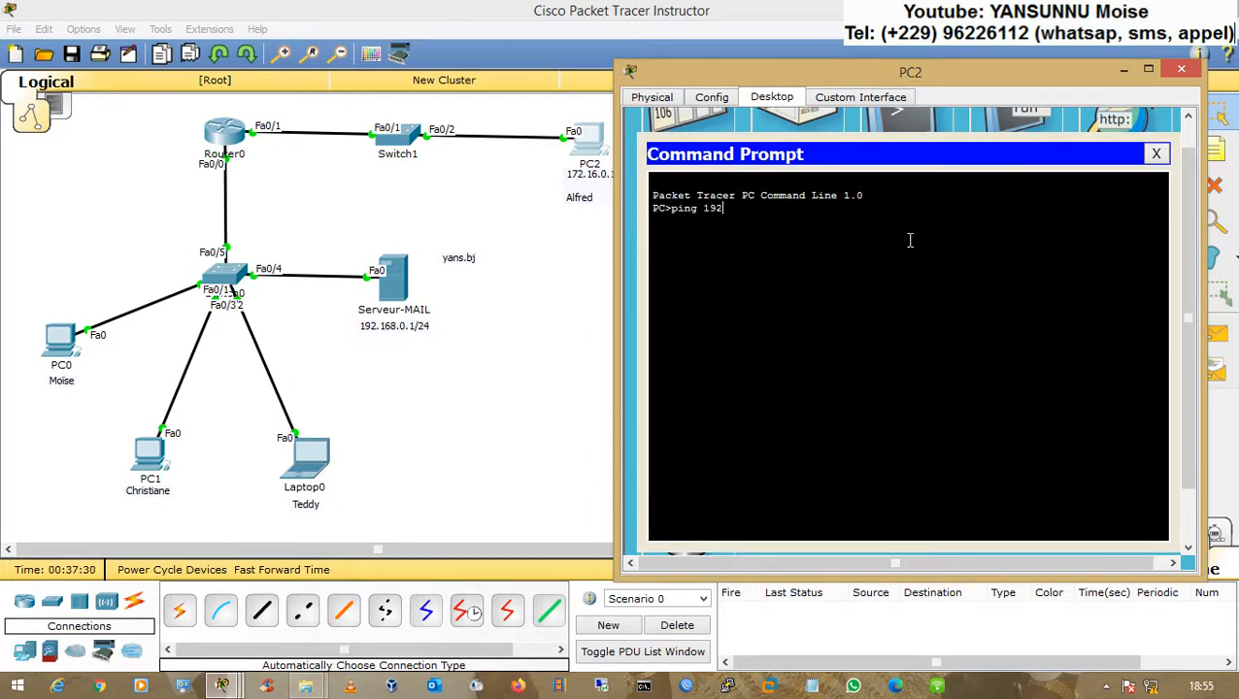
type(".168.0.1")
key("Return")
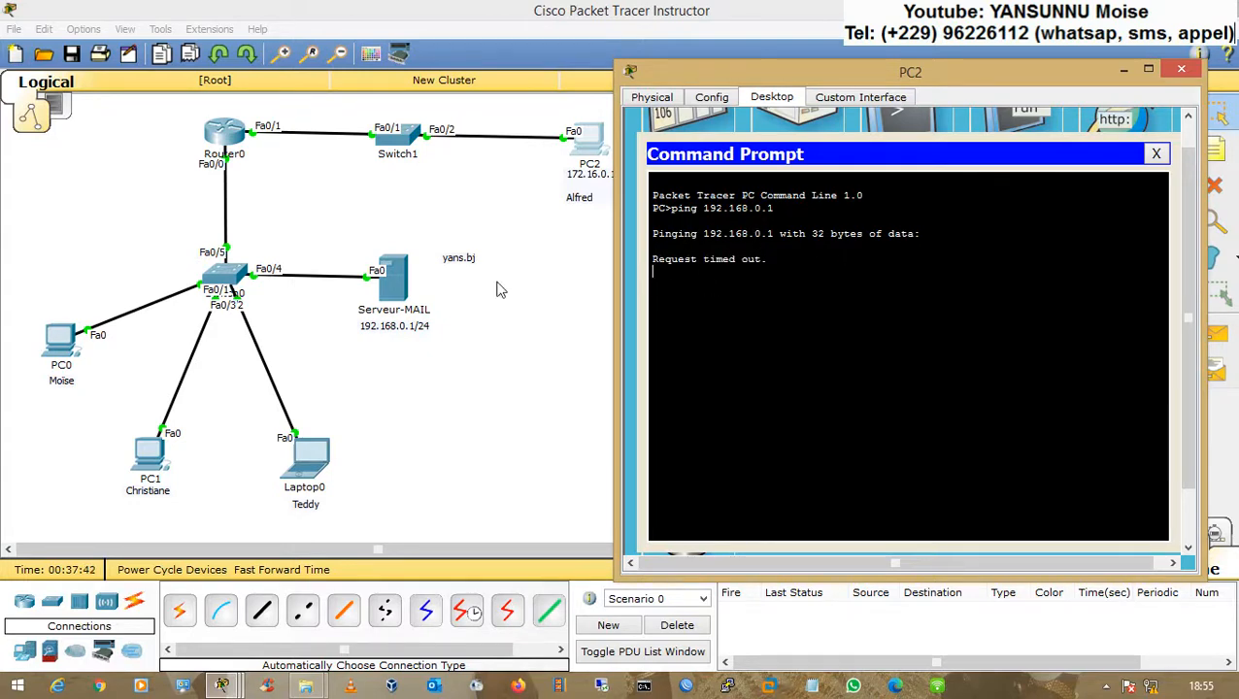
Step: Open Serveur-MAIL and review its IP configuration
left_click(401, 298)
left_click_drag(605, 117, 791, 98)
left_click(726, 117)
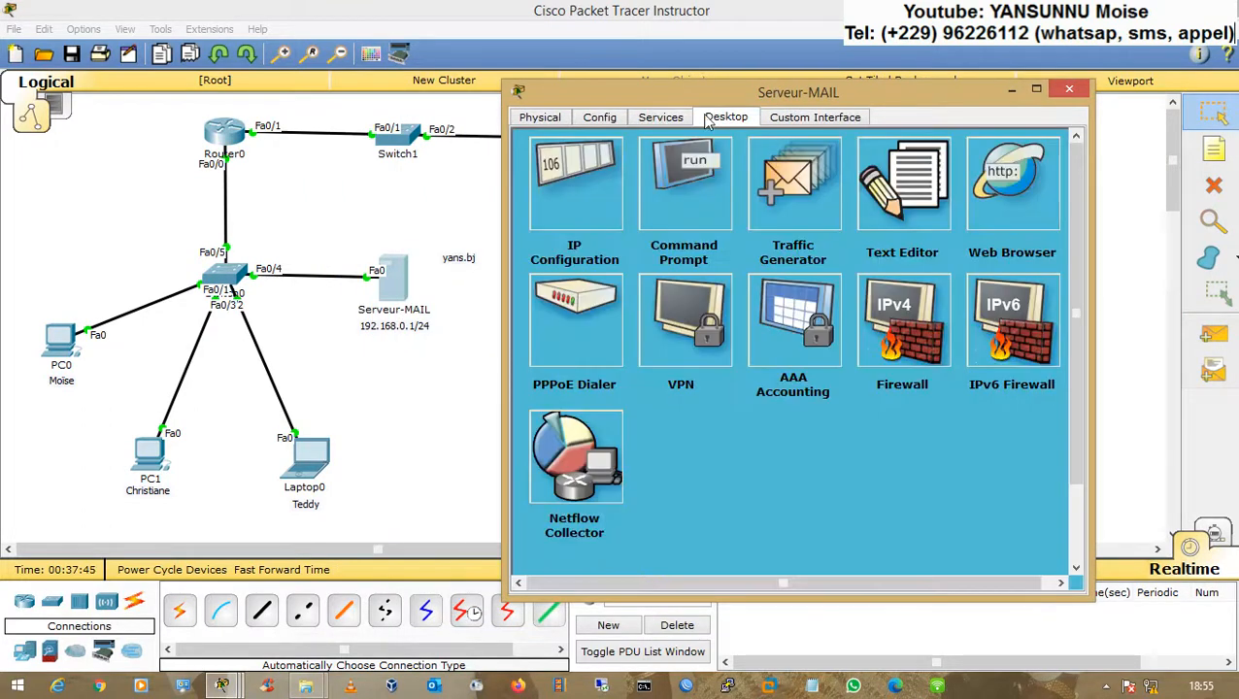
left_click(592, 178)
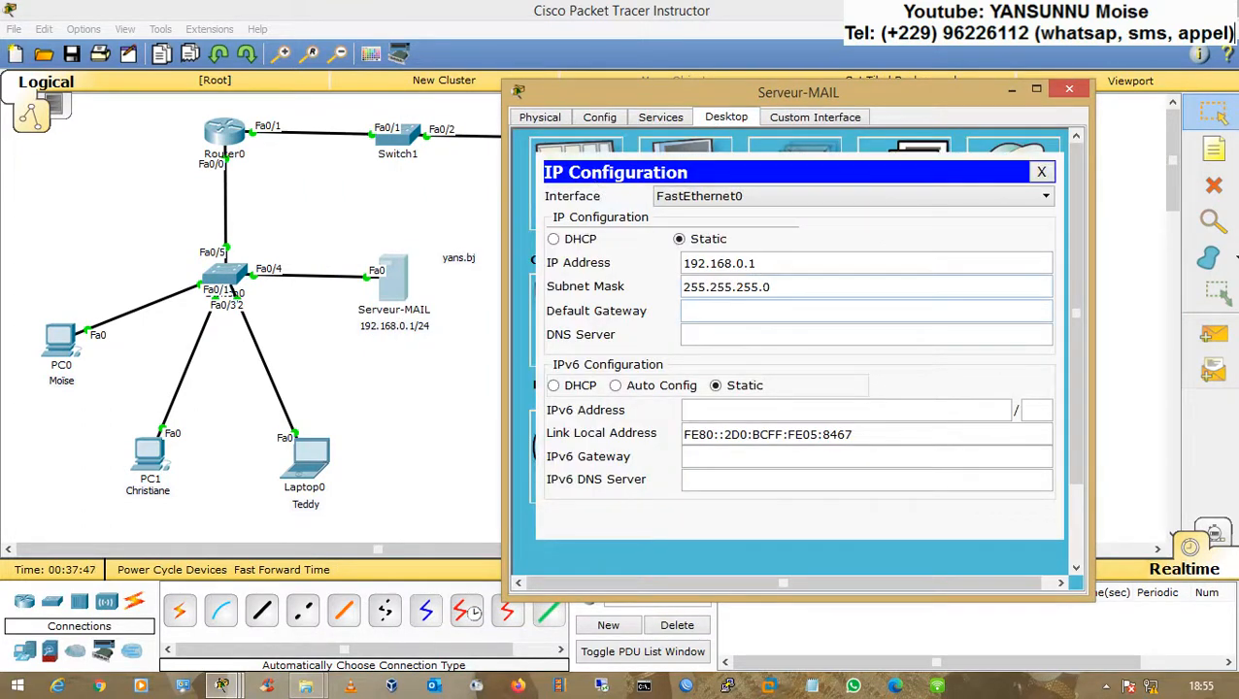
left_click(1042, 172)
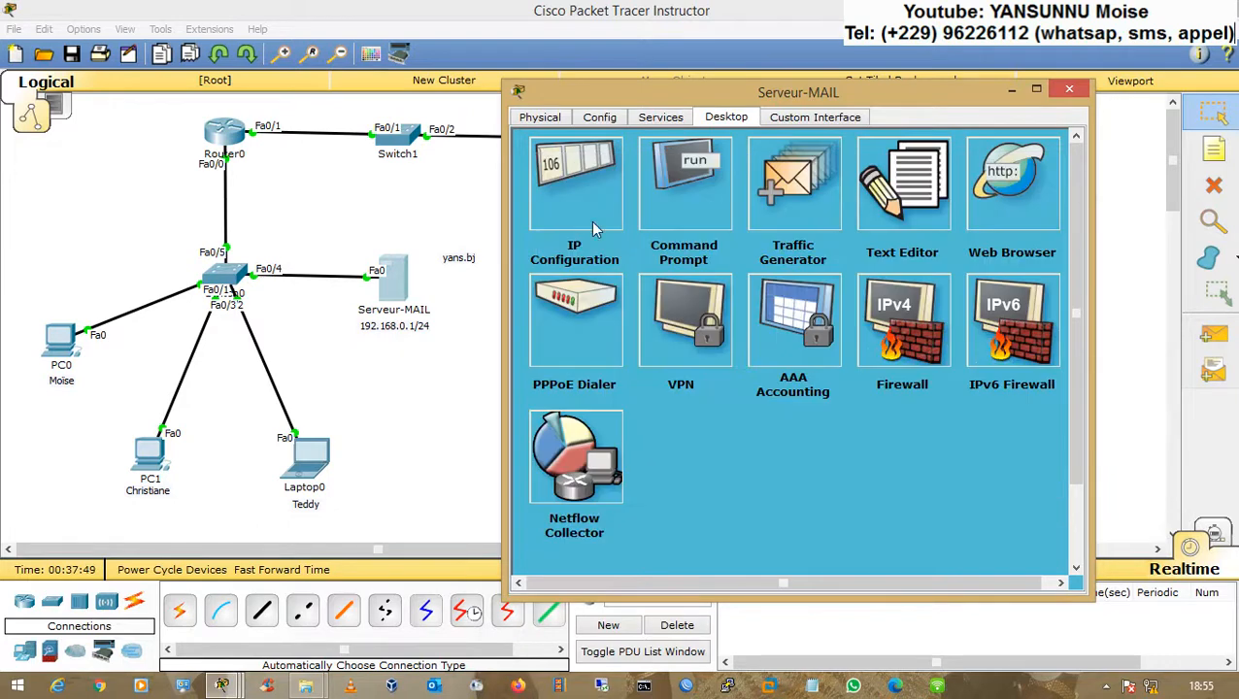
Step: Review the DNS service records on Serveur-MAIL and close its window
left_click(679, 118)
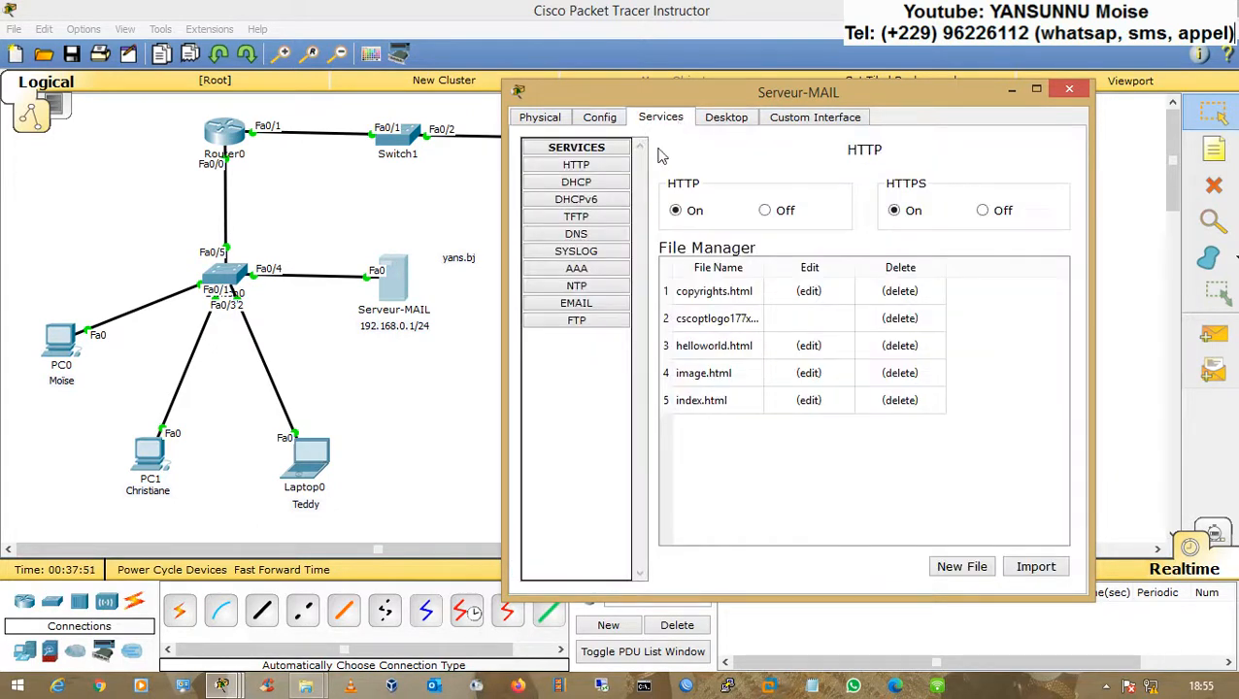
left_click(577, 235)
left_click(750, 347)
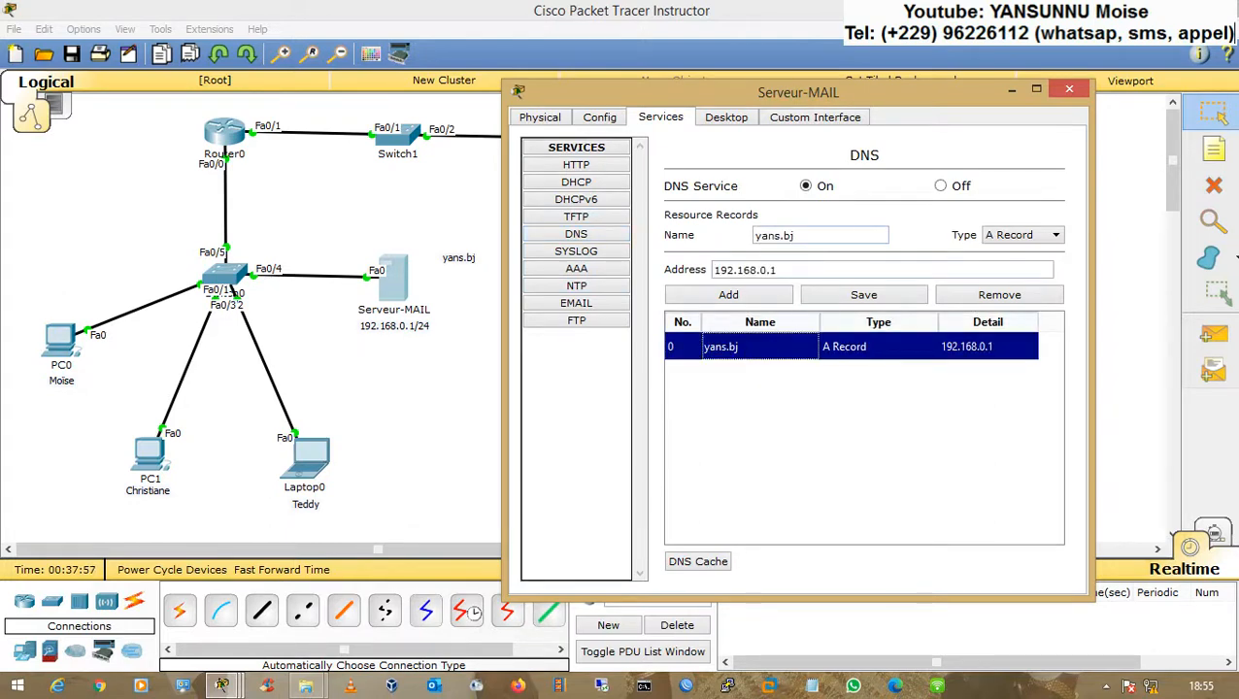
left_click(1055, 89)
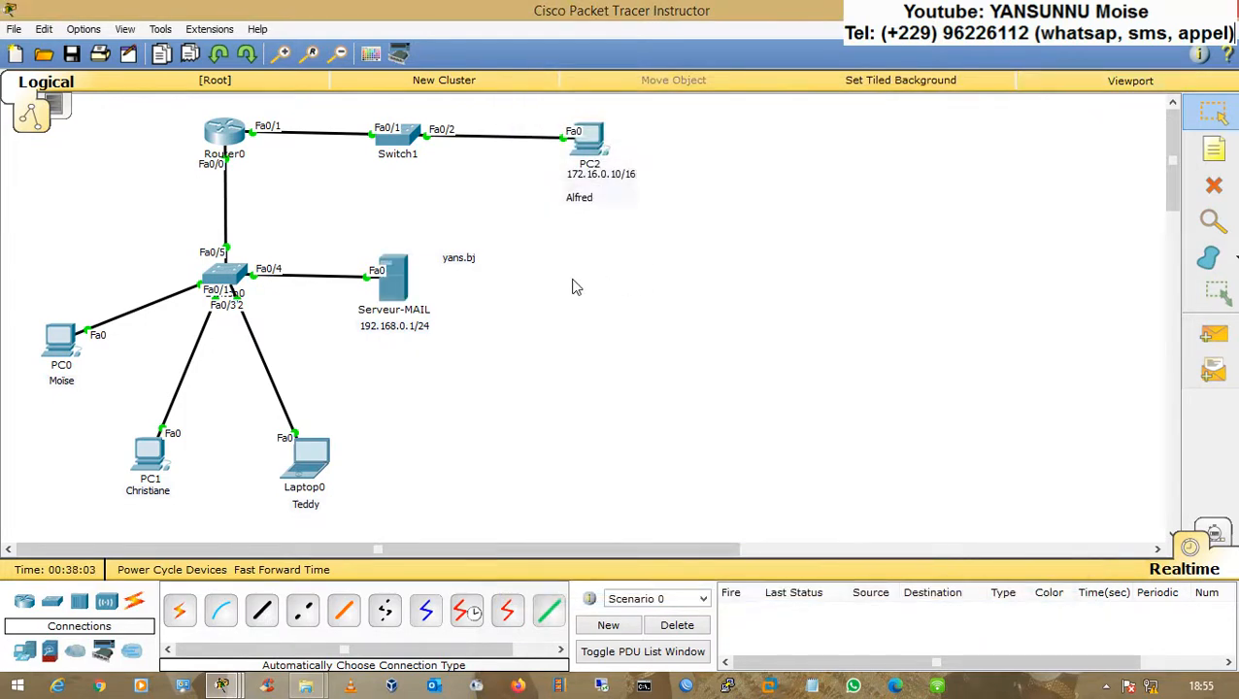
Step: Repeat the ping to 192.168.0.1 from PC2's command prompt
left_click(587, 141)
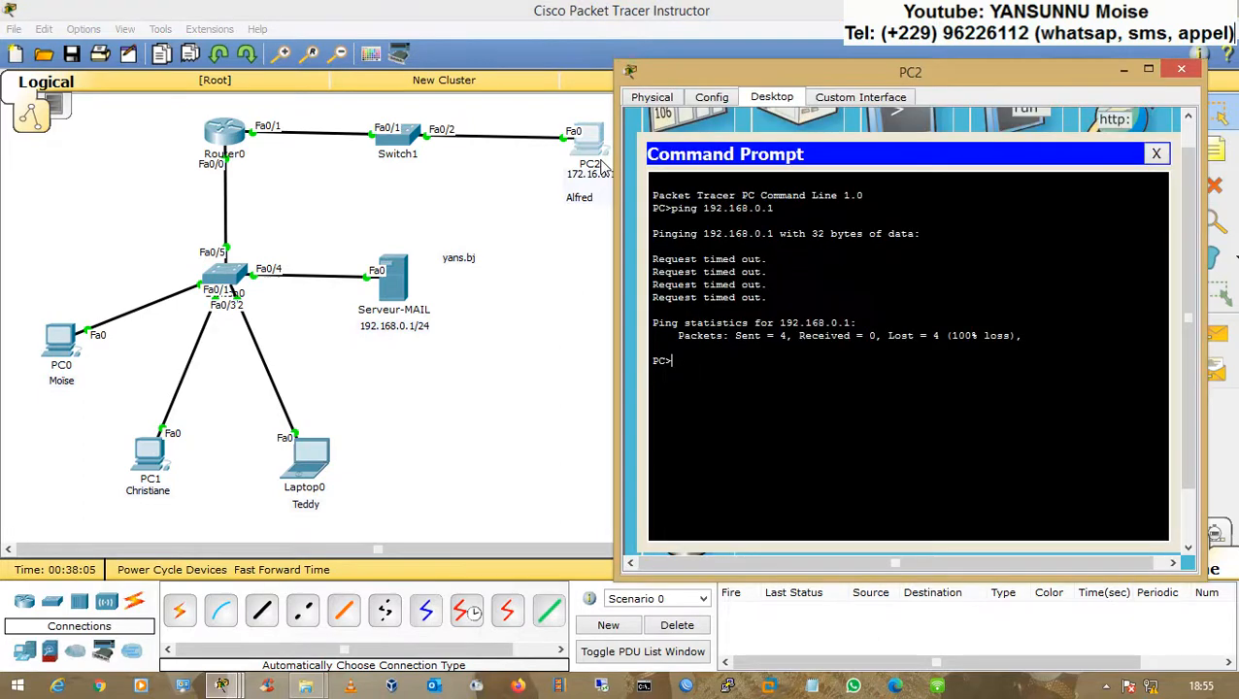
key("Up")
key("Return")
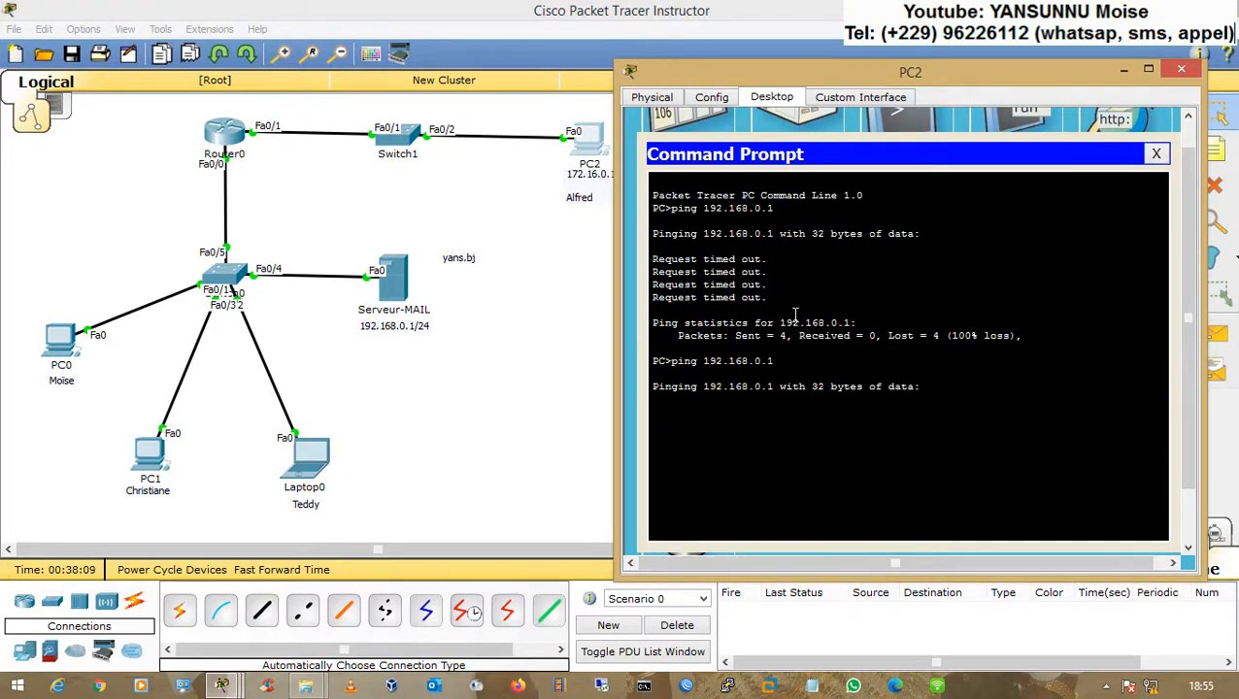
Step: Check PC0's mail browser and its interface addressing details
left_click(175, 365)
left_click(66, 342)
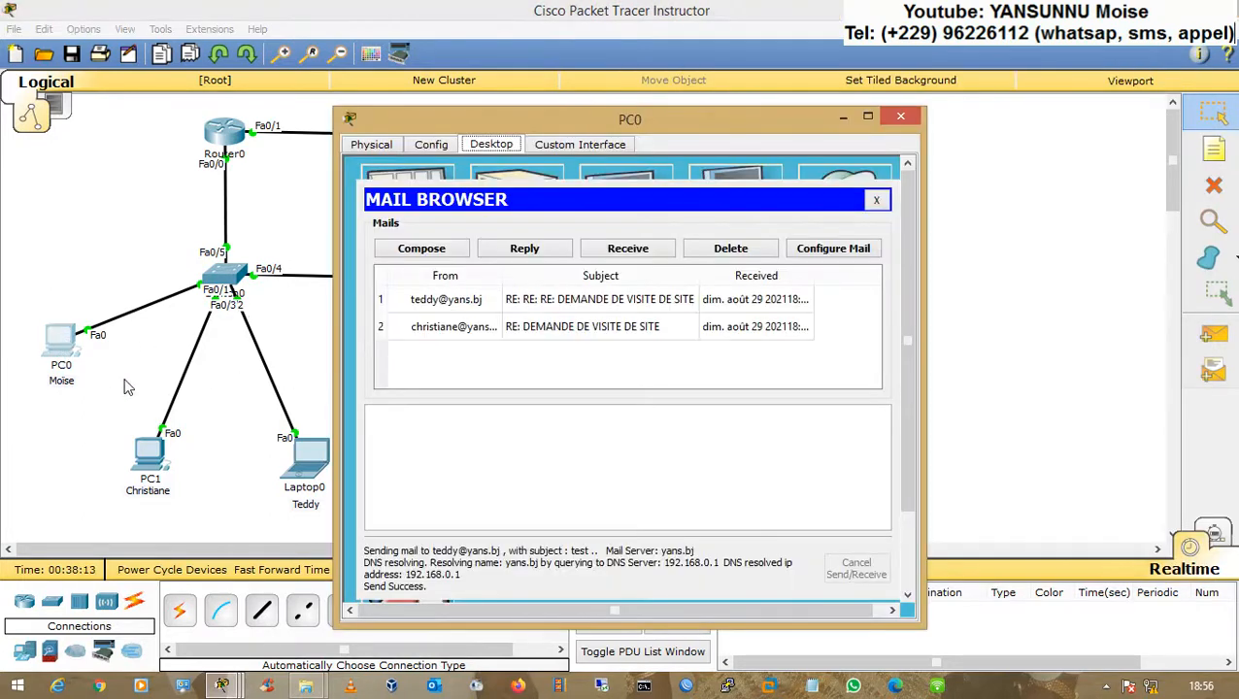
left_click(131, 389)
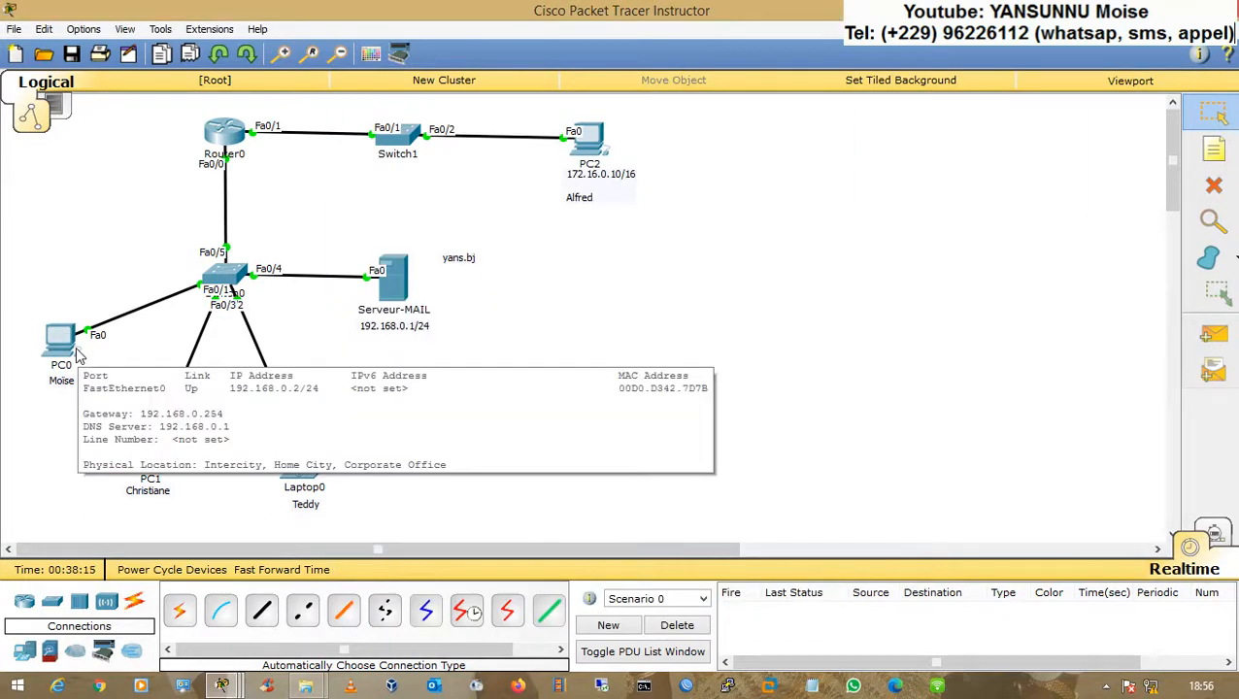
Step: From PC2's command prompt, stop the running ping and ping 192.168.0.2 and 192.168.0.3
left_click(590, 144)
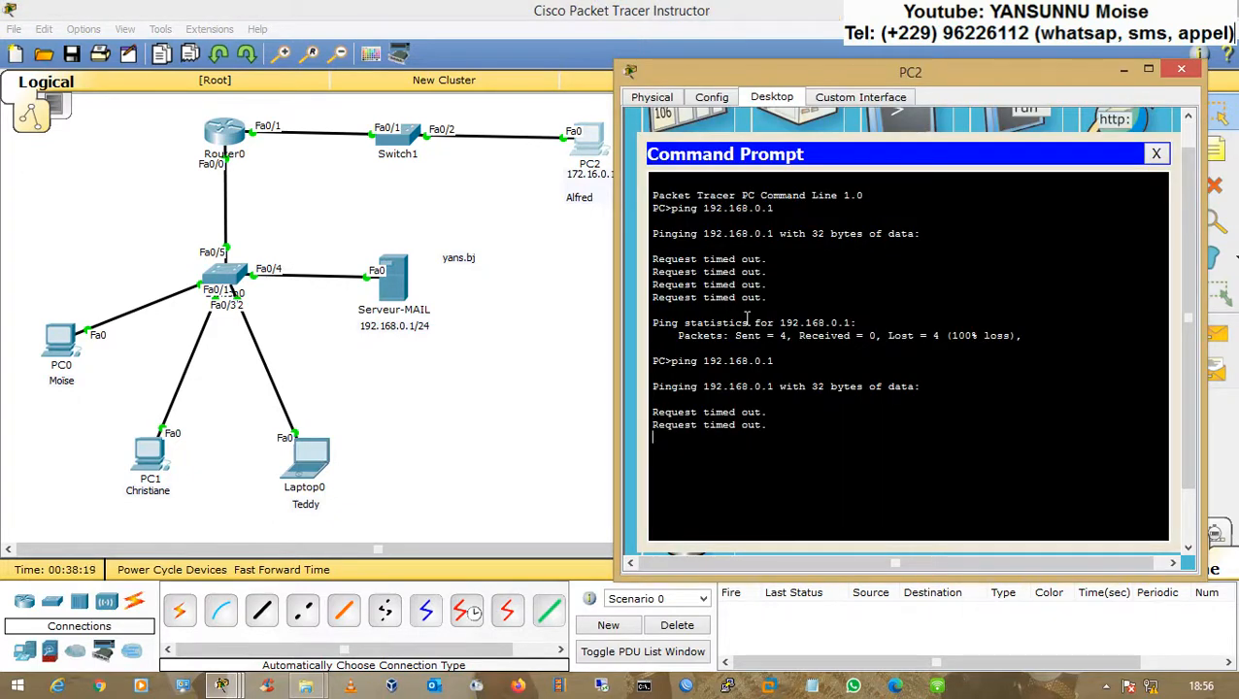
key("ctrl+c")
key("Up")
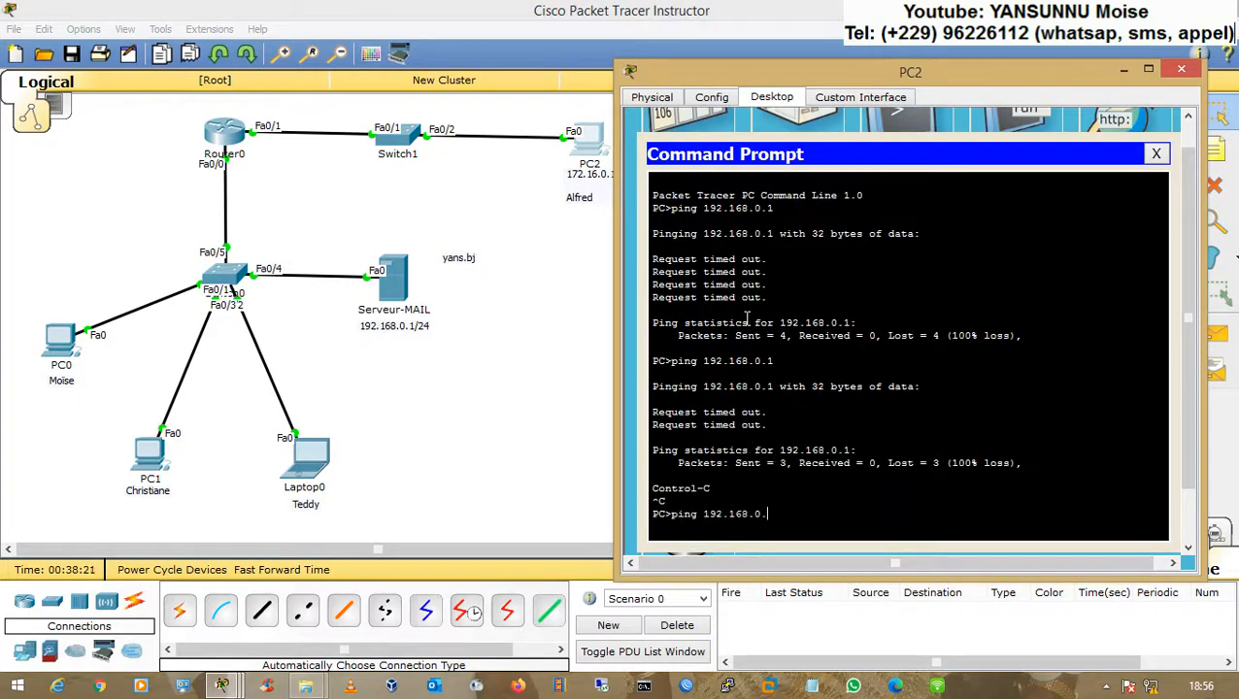
type("2")
key("Return")
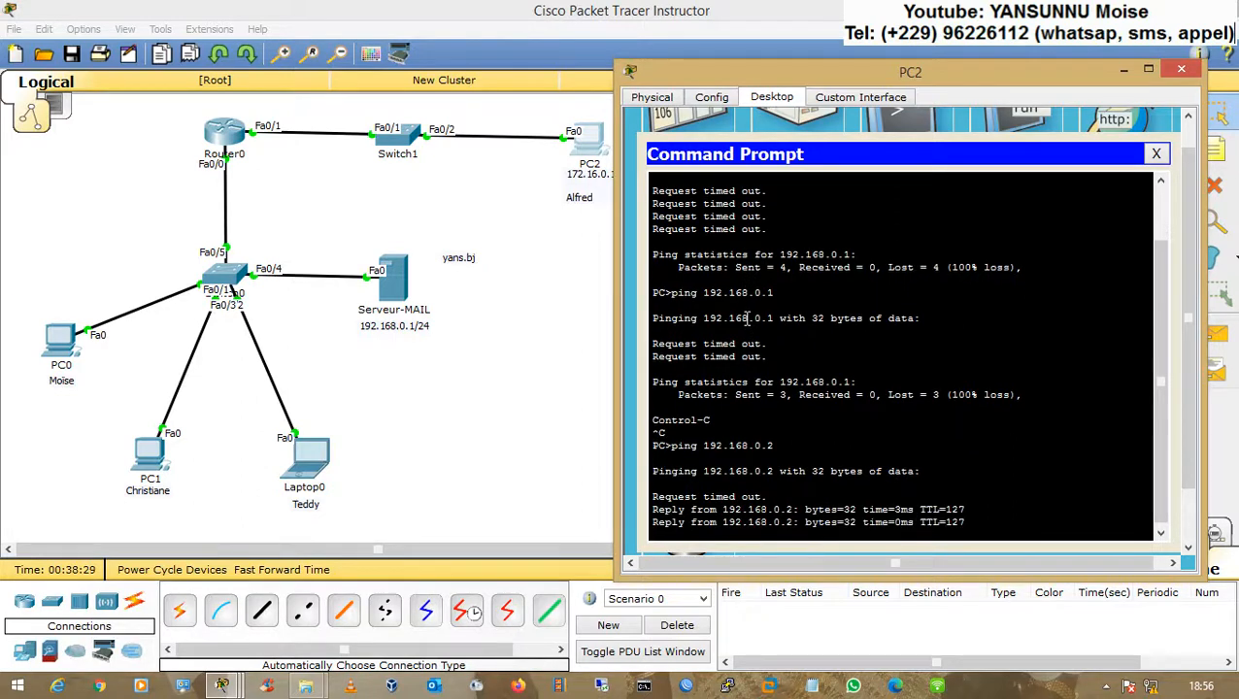
key("Up")
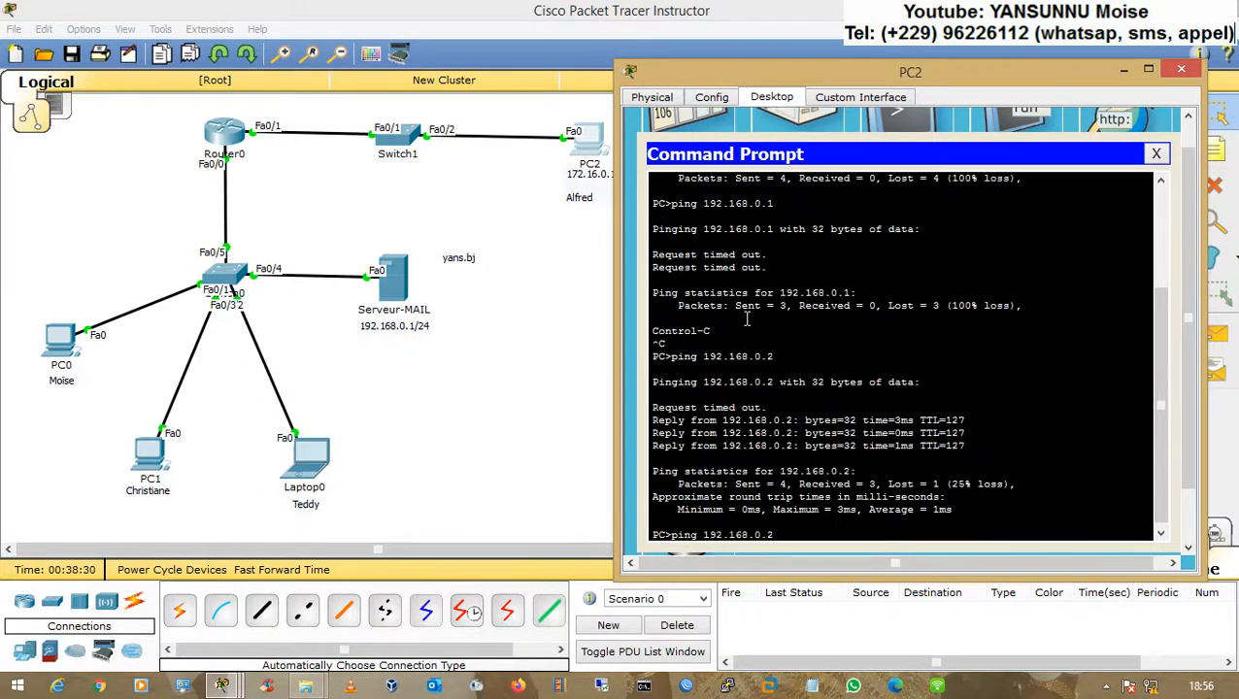
key("BackSpace")
type("3")
key("Return")
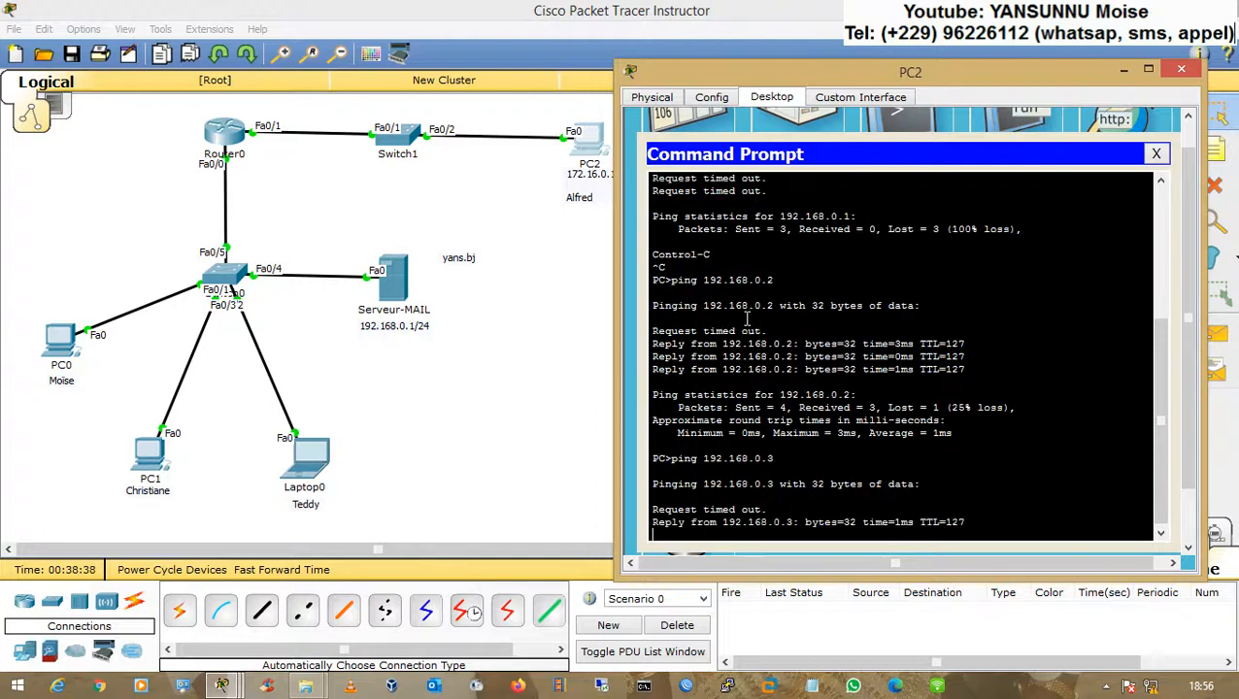
Step: Stop the ping and ping 192.168.0.4, then 192.168.0.1 from PC2's command prompt
key("ctrl+c")
key("Up")
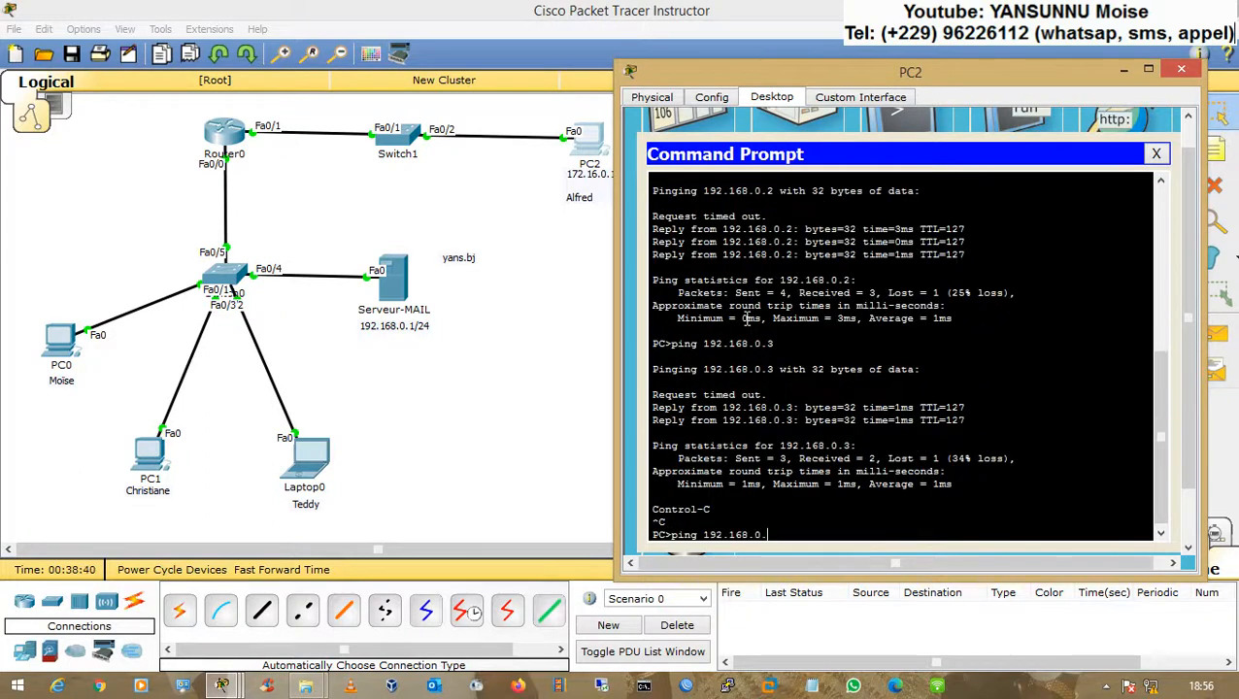
type("4")
key("Return")
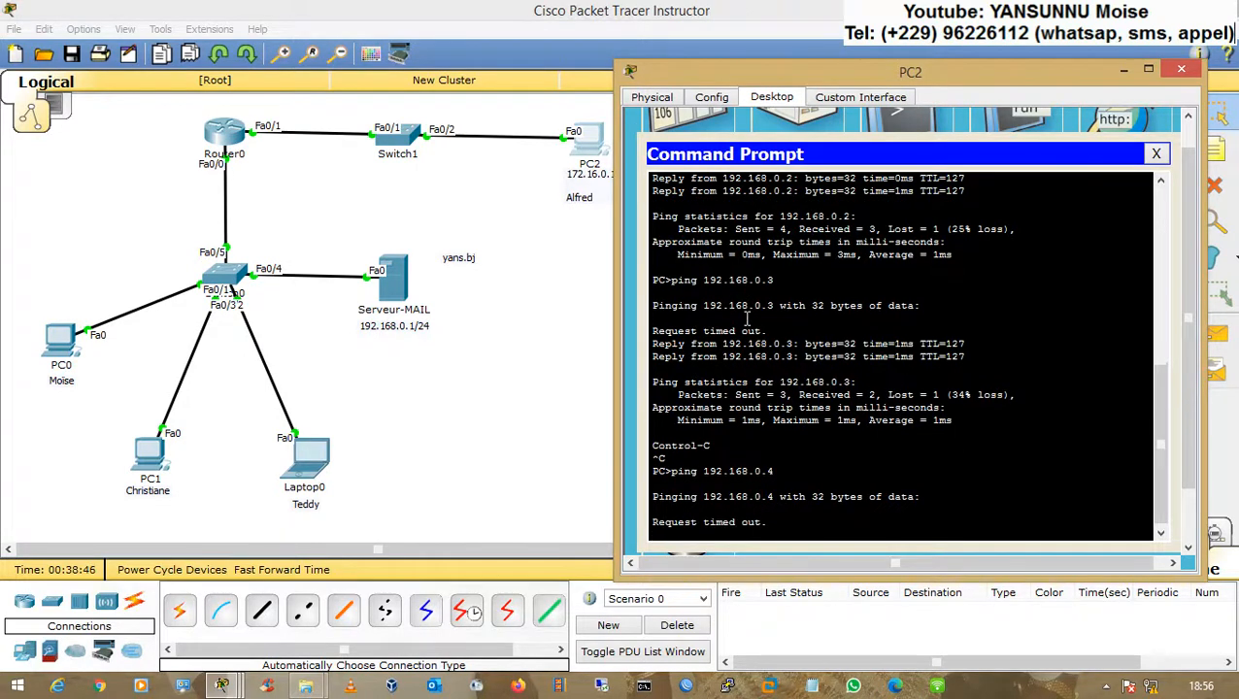
key("ctrl+c")
key("Up")
key("BackSpace")
type("192.168.0.1")
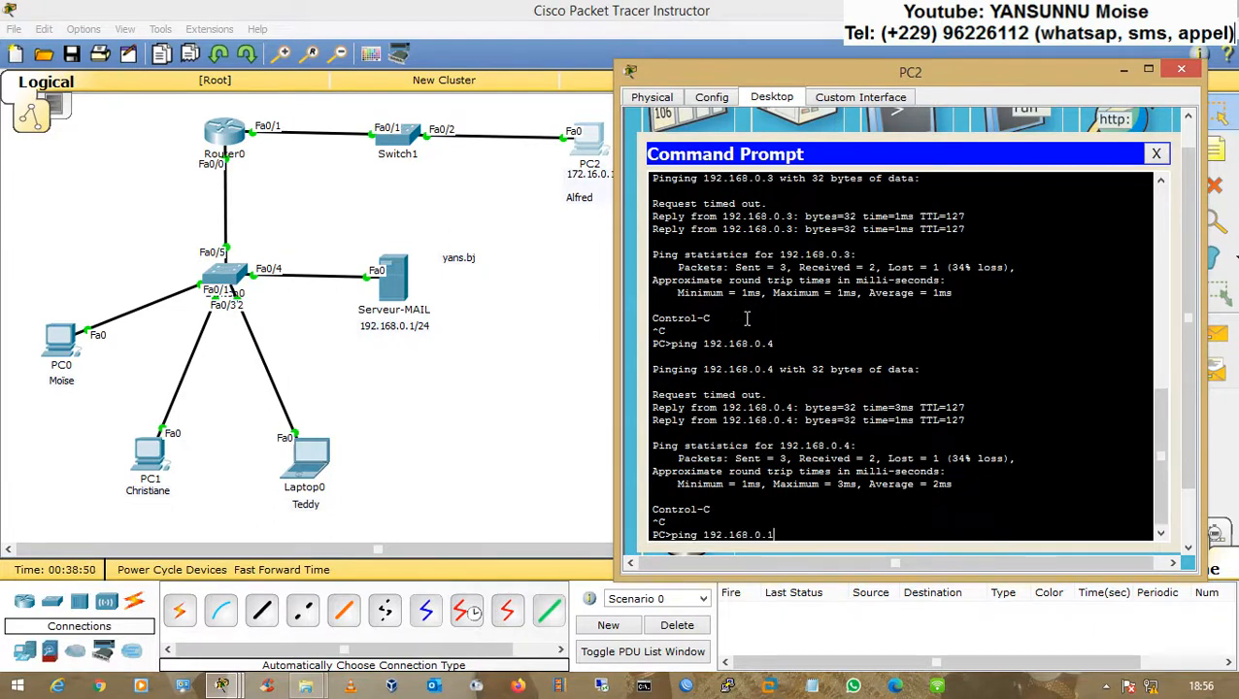
key("Return")
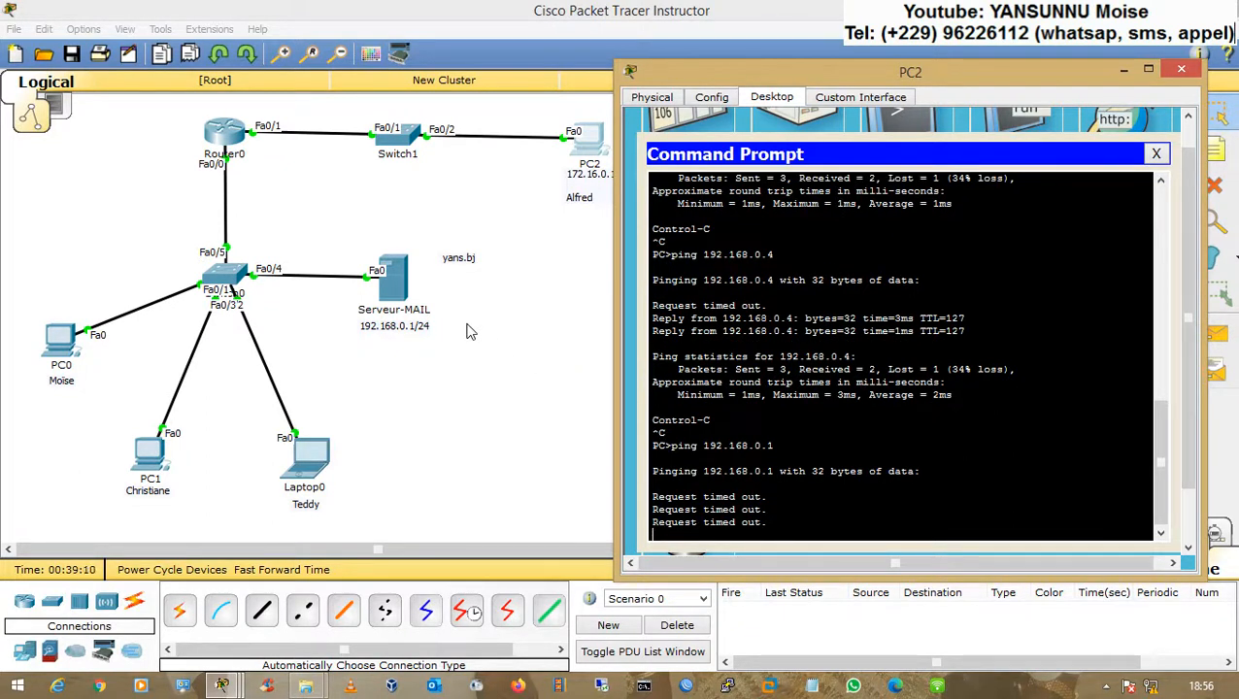
Step: Open Serveur-MAIL's IP configuration and select its empty default gateway field
left_click(530, 308)
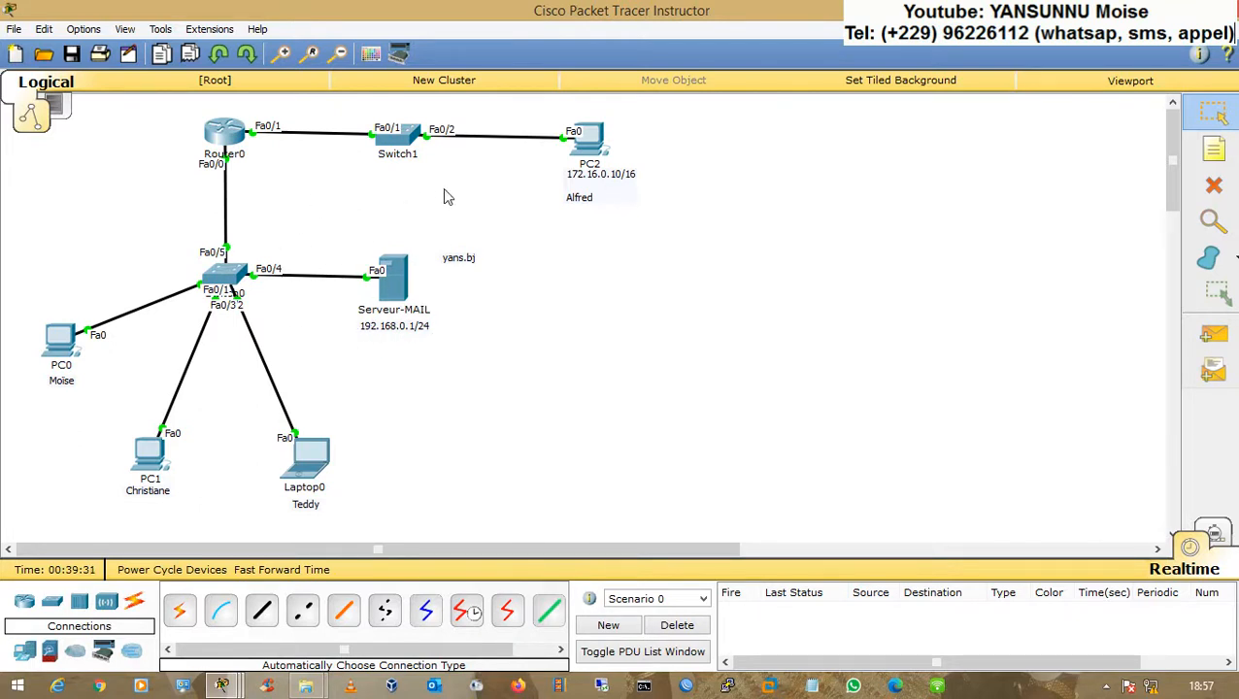
left_click(399, 277)
left_click_drag(517, 124, 699, 120)
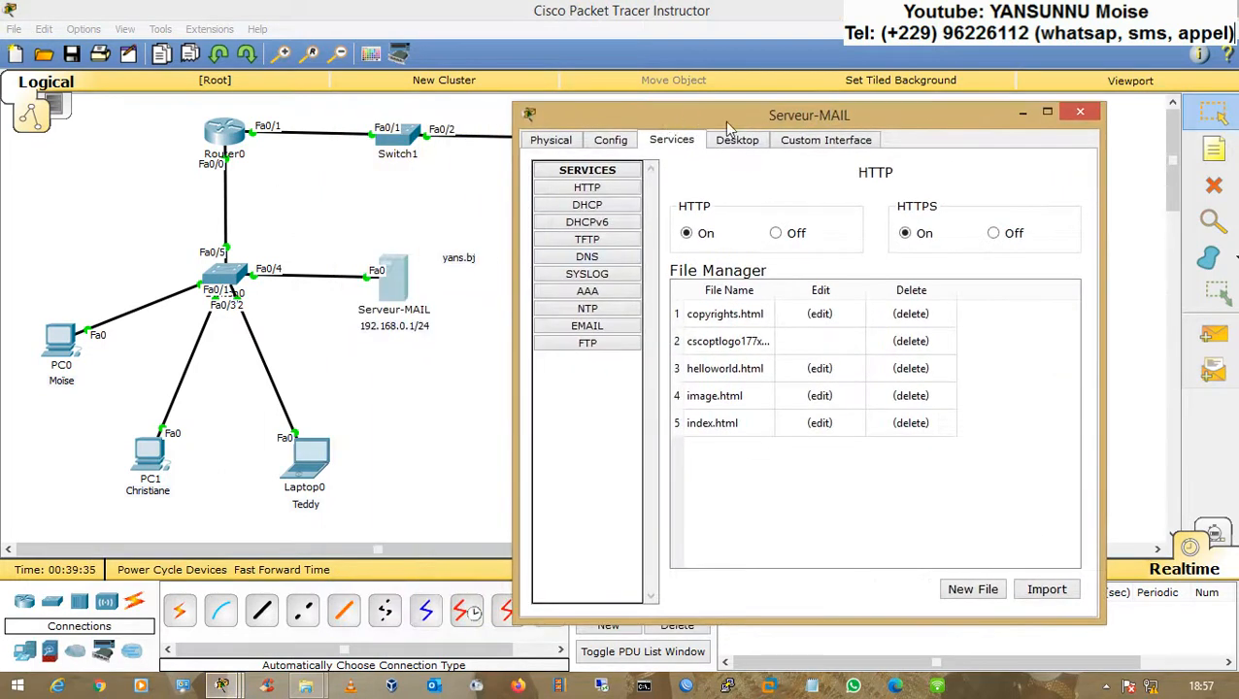
left_click(737, 140)
left_click(601, 220)
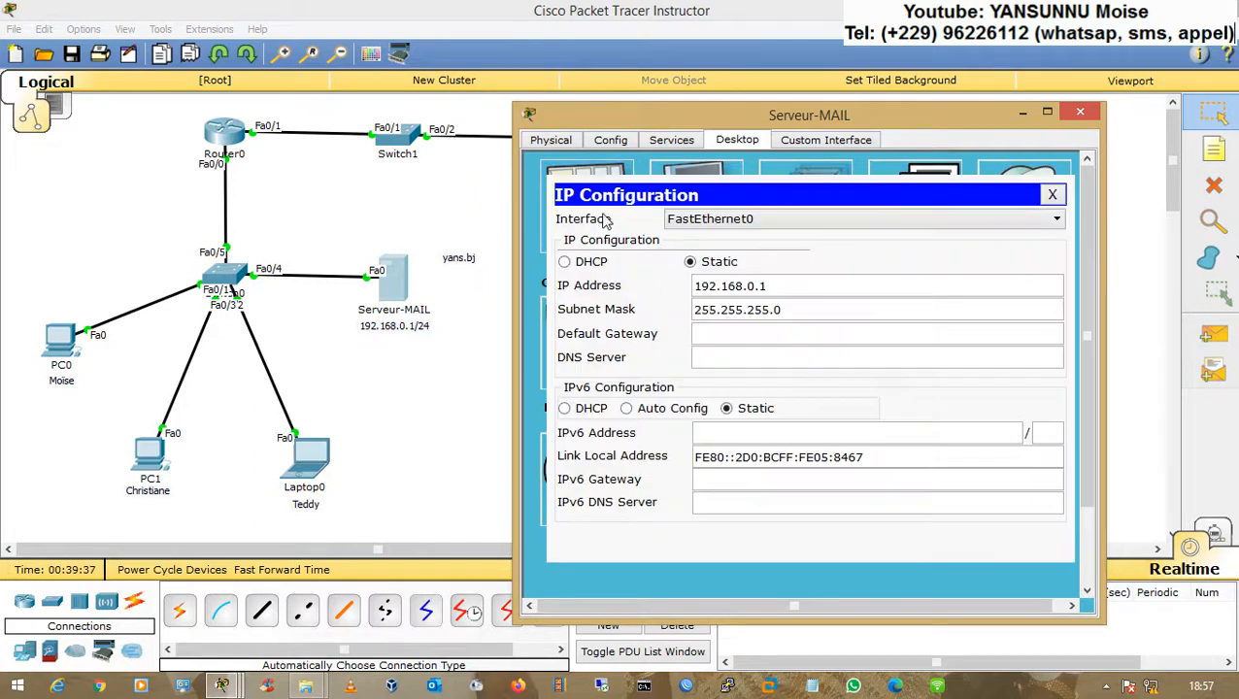
left_click(740, 335)
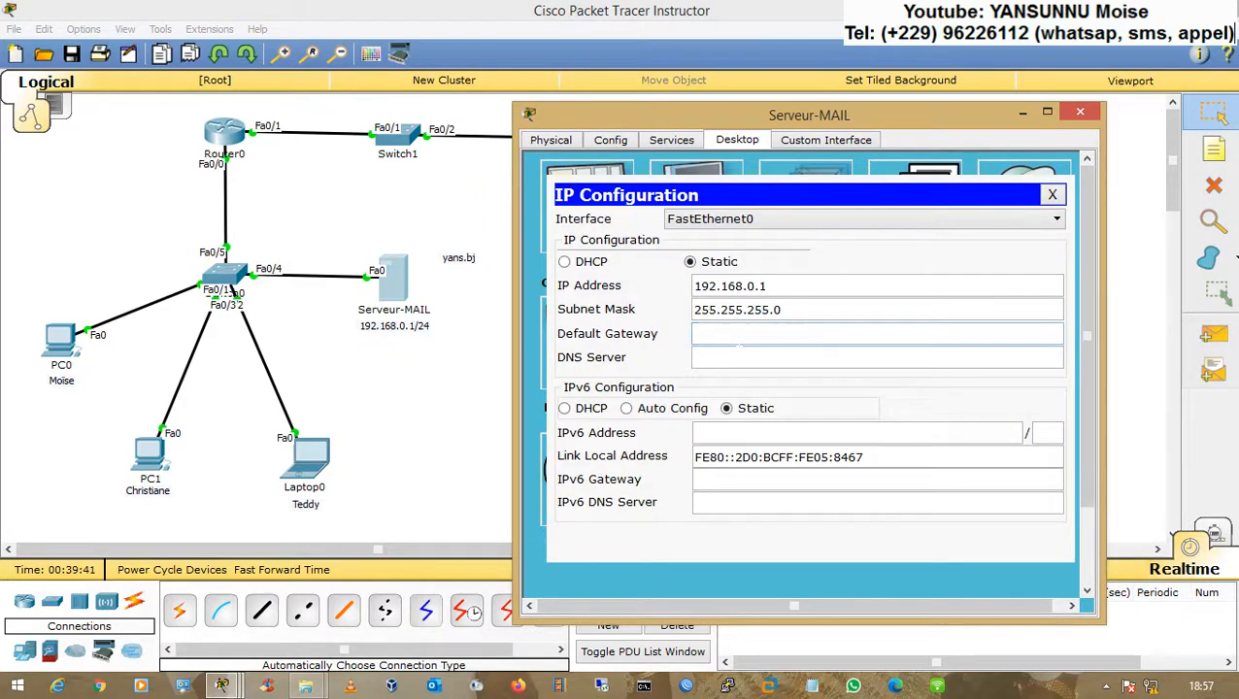
Step: Check PC0's IP configuration for its default gateway and DNS server
left_click(115, 371)
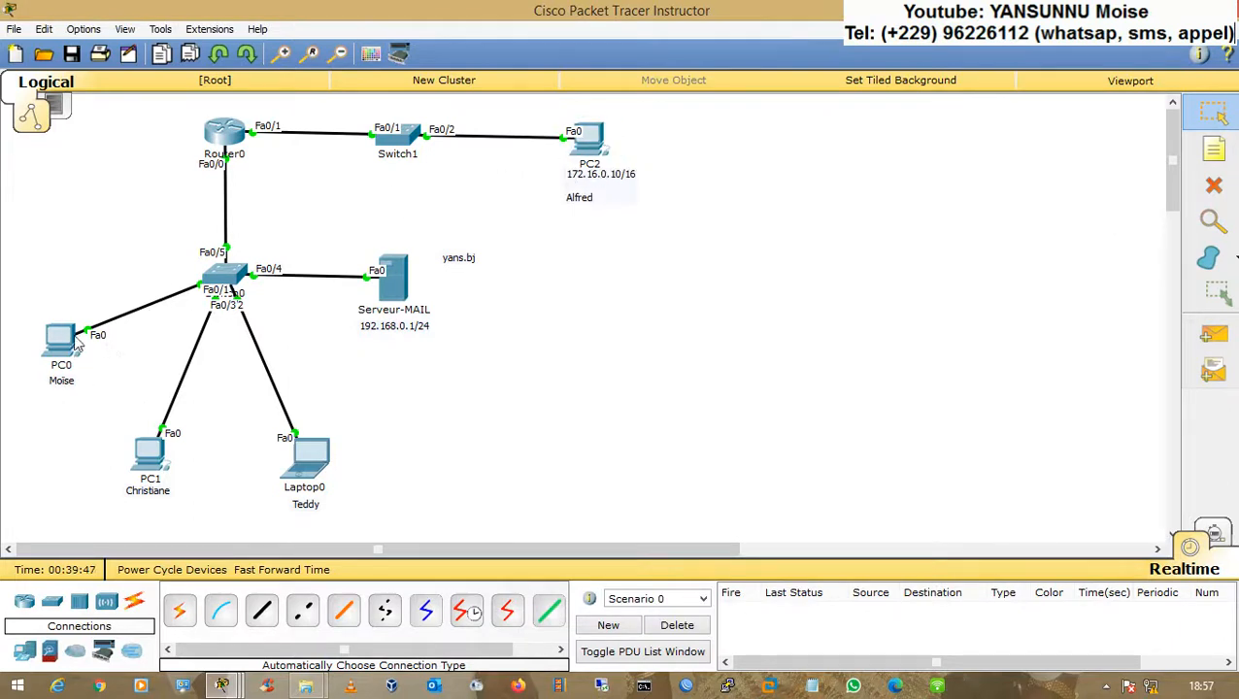
mouse_move(81, 359)
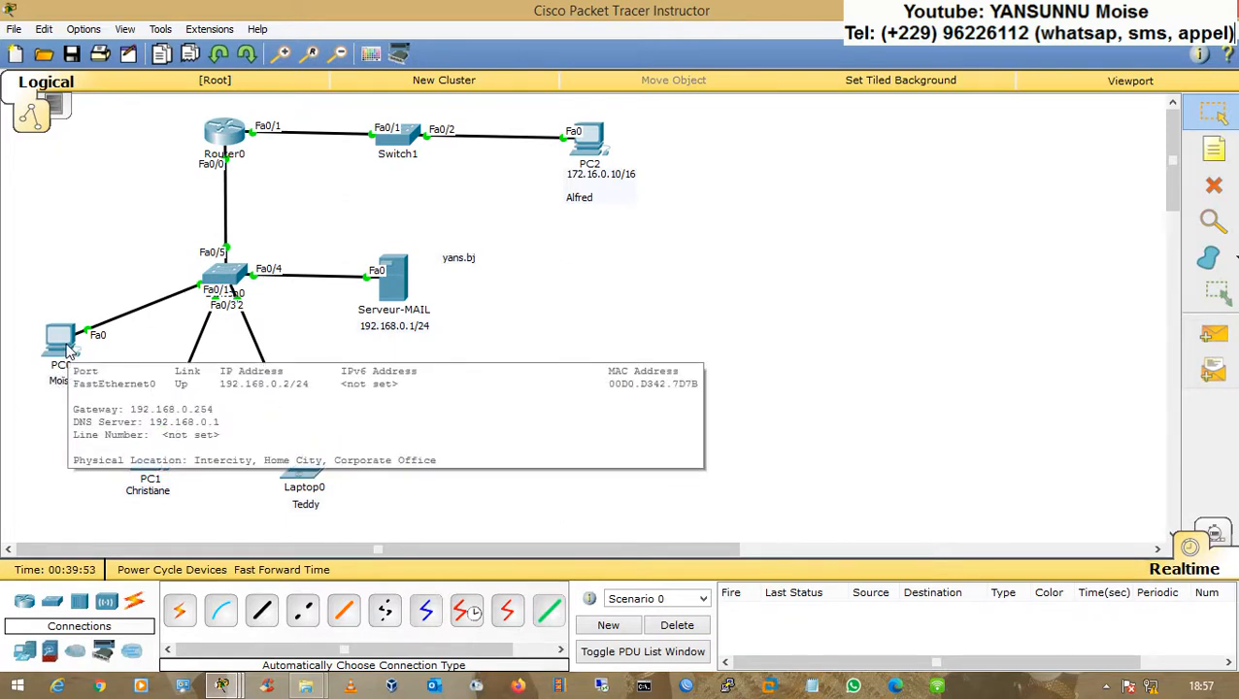
left_click(68, 351)
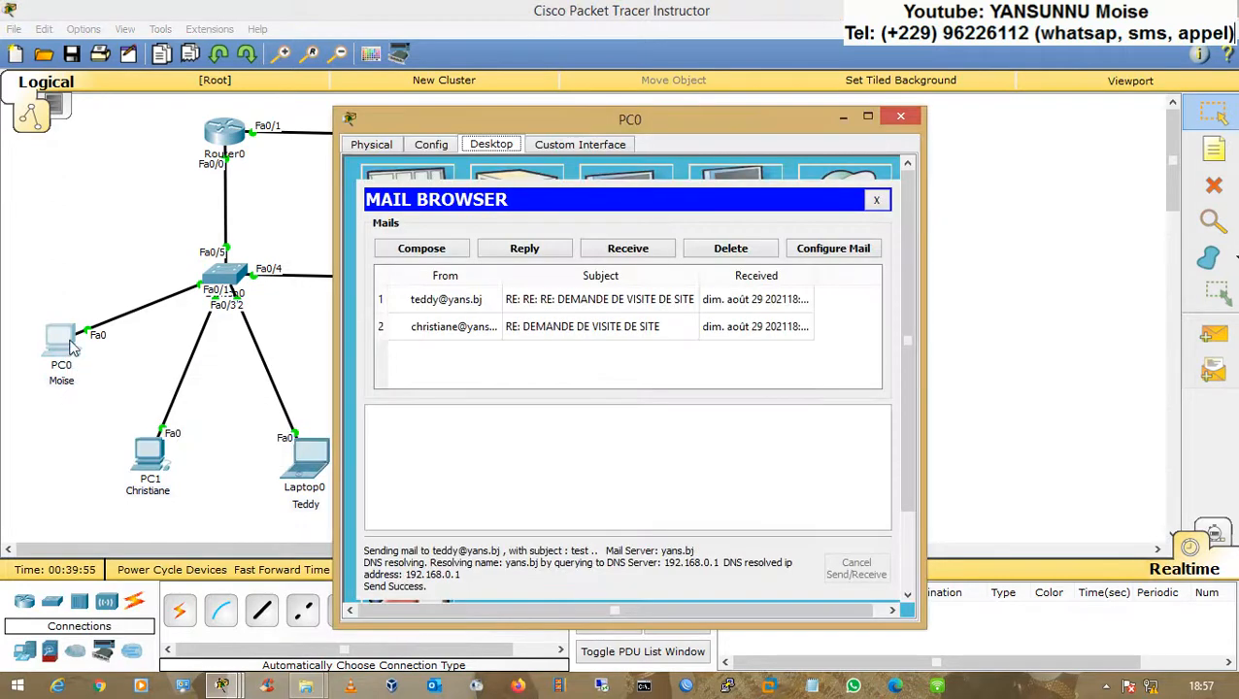
left_click(430, 173)
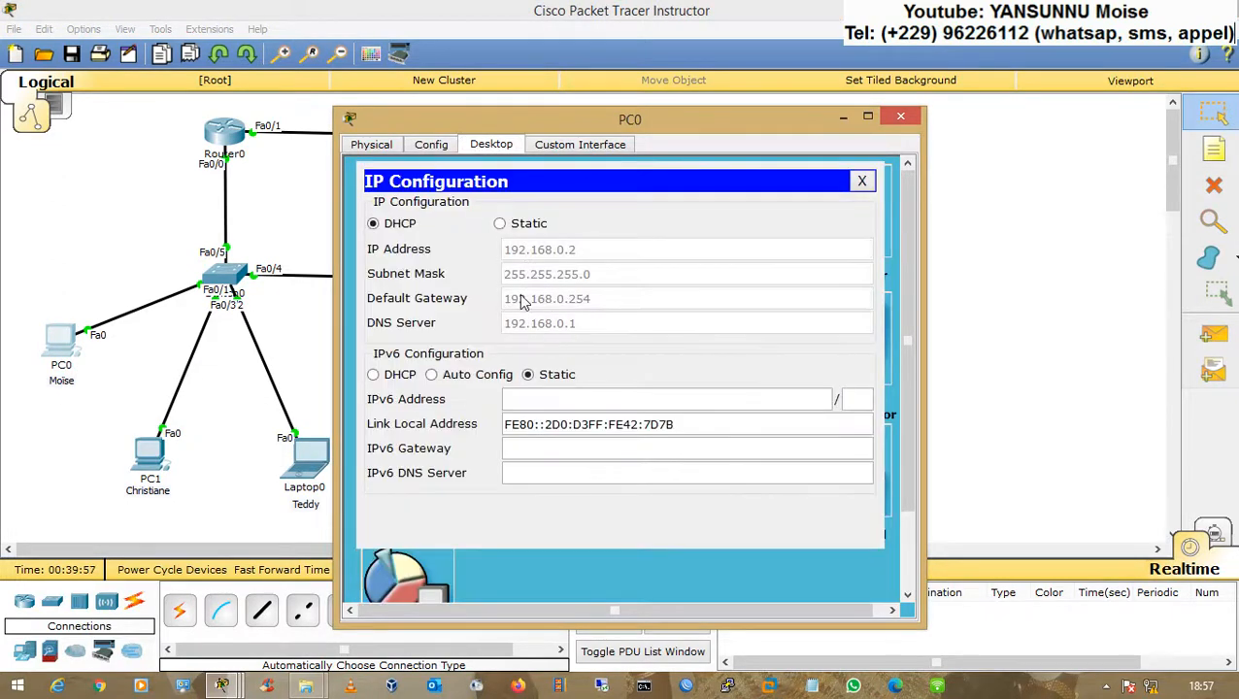
left_click(329, 245)
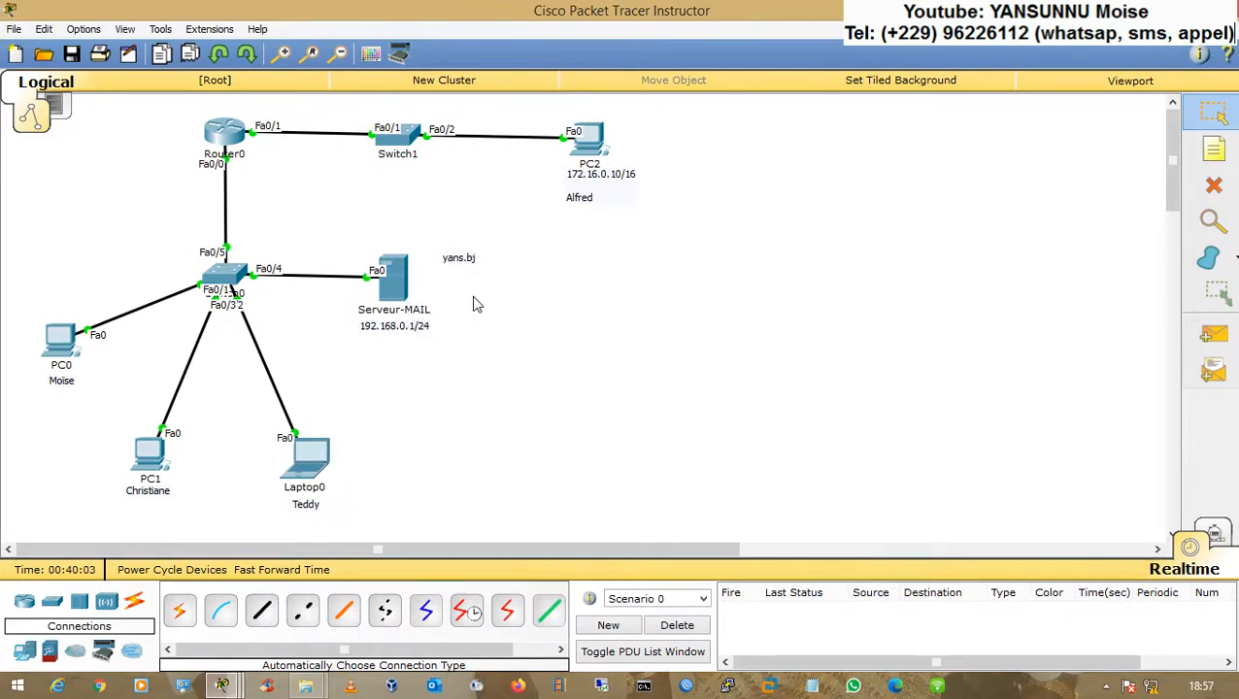
Step: Set Serveur-MAIL's default gateway to 192.168.0.254 and close its window
left_click(393, 282)
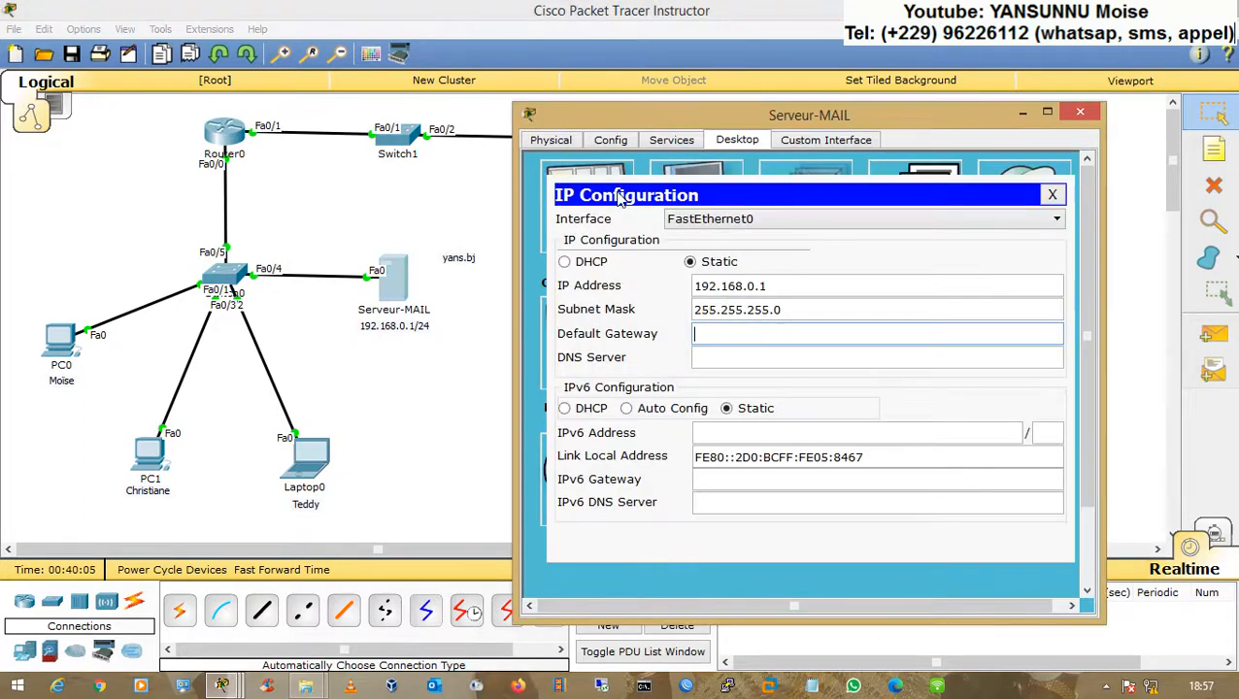
type("192.168.0.")
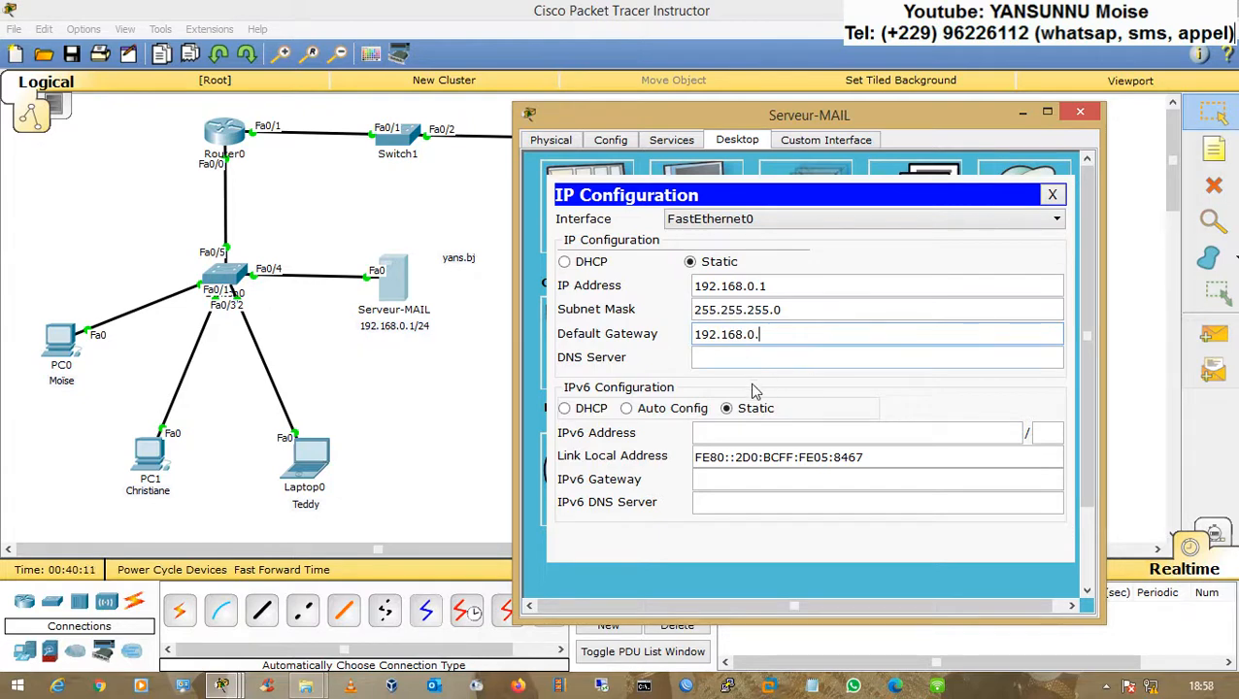
type("254")
left_click(1054, 195)
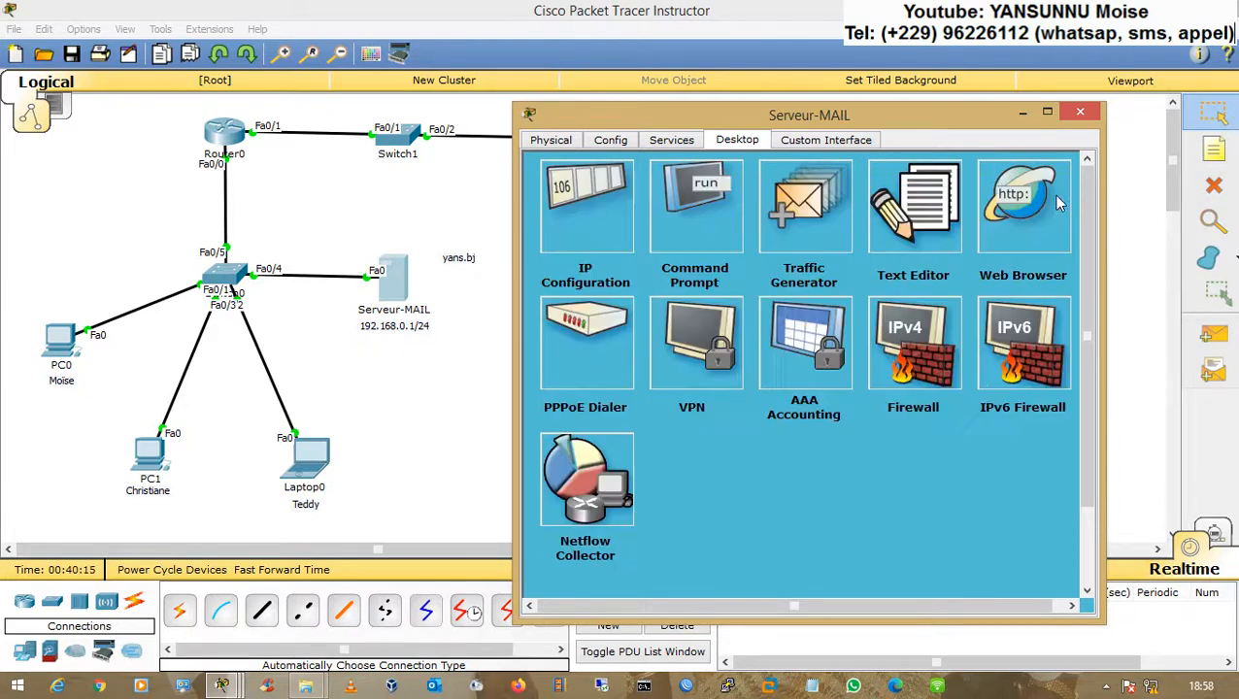
left_click(1080, 112)
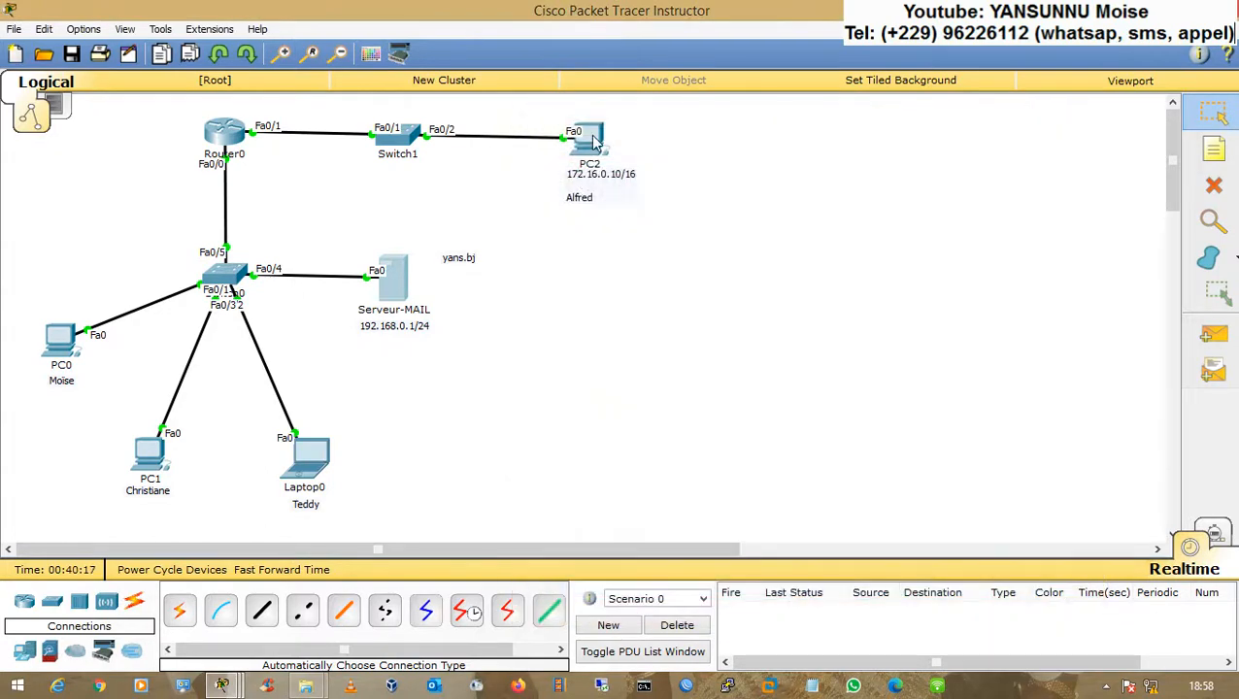
Step: Repeat the ping to 192.168.0.1 from PC2 and close the command prompt
left_click(592, 144)
key("Up")
key("Return")
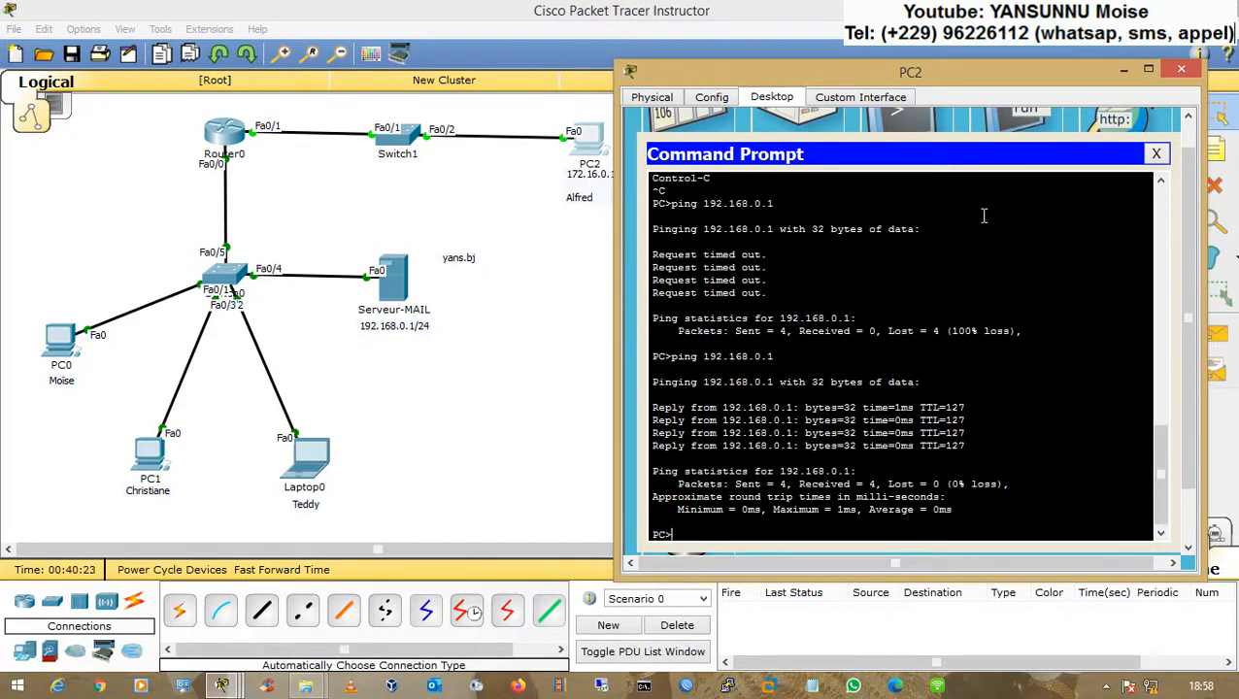
left_click(1160, 153)
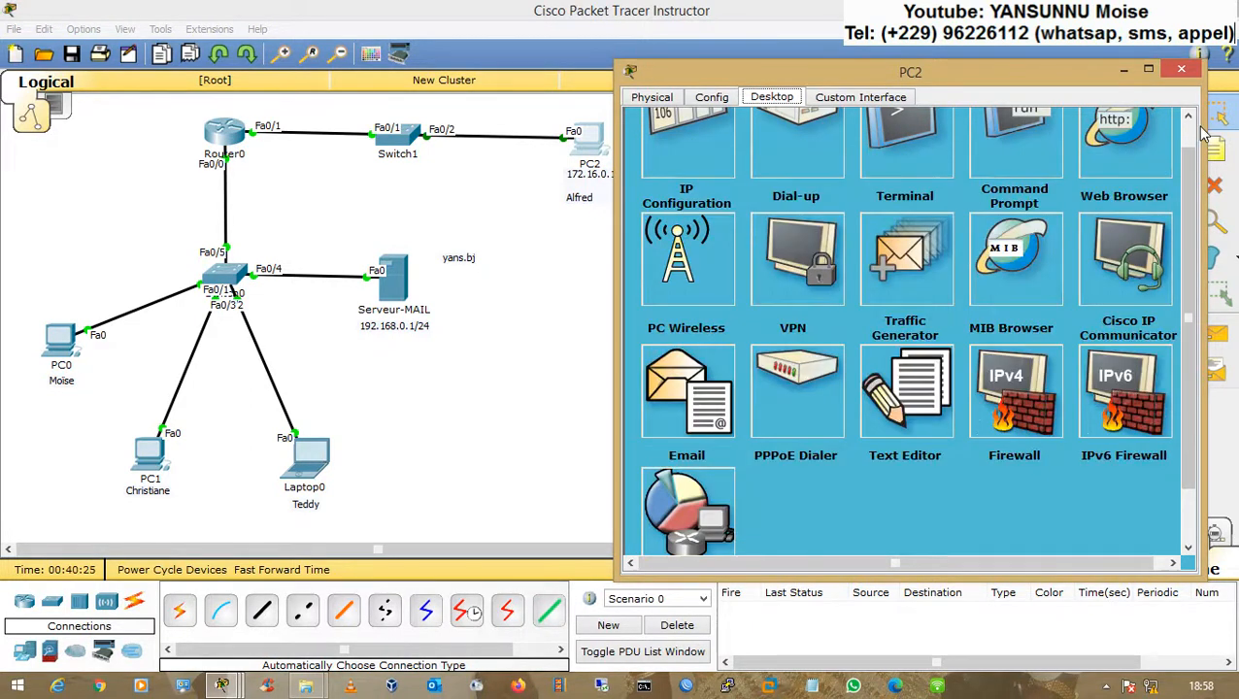
Step: Open PC2's e-mail client and compose a new message addressed to the Laptop0 user's mailbox
scroll(1190, 136, "up", 1)
left_click(689, 432)
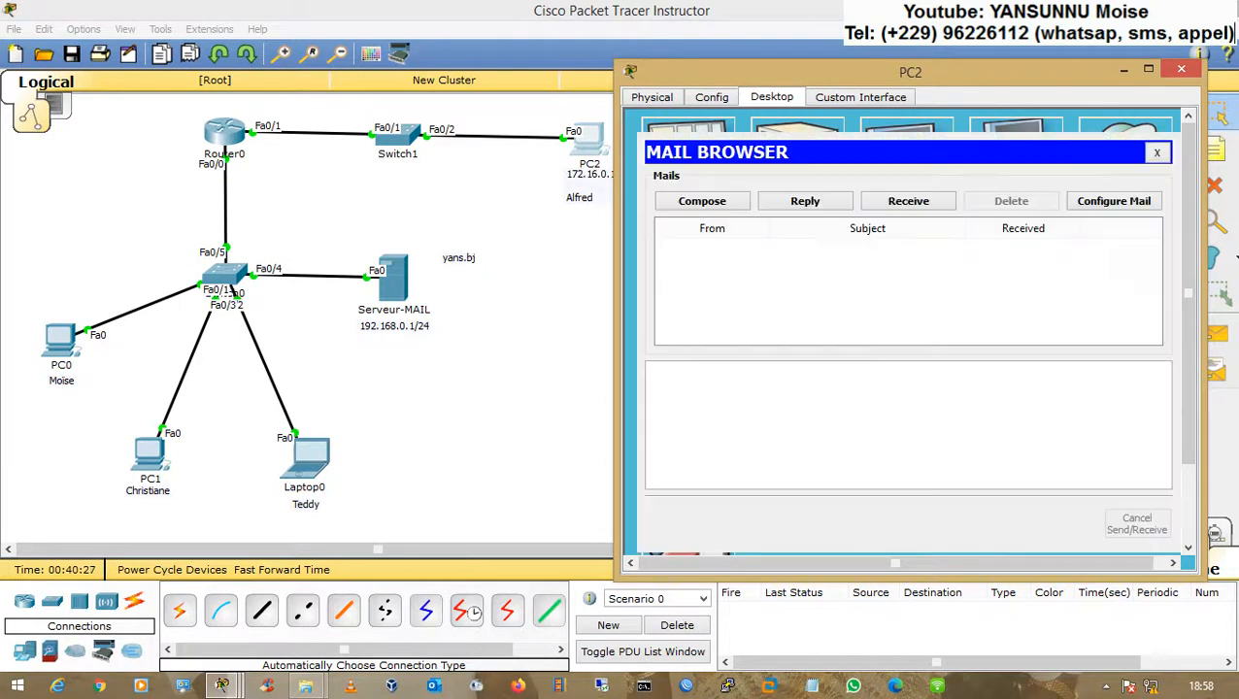
left_click(692, 202)
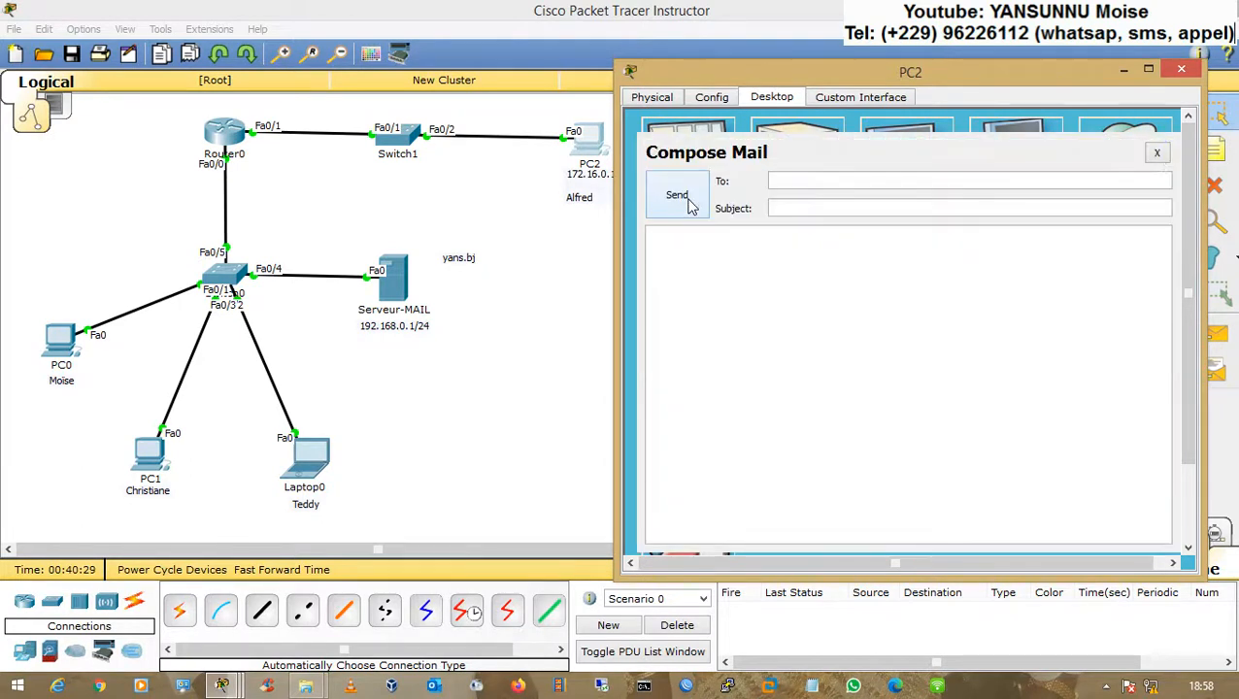
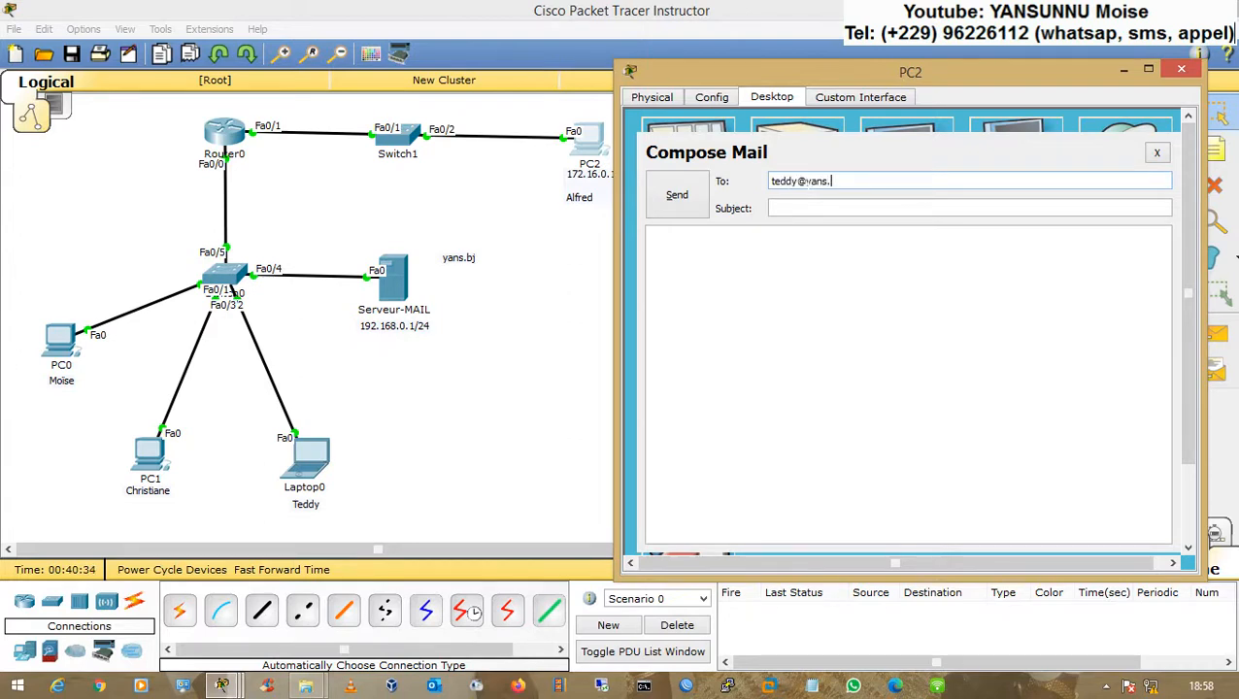
key("Tab")
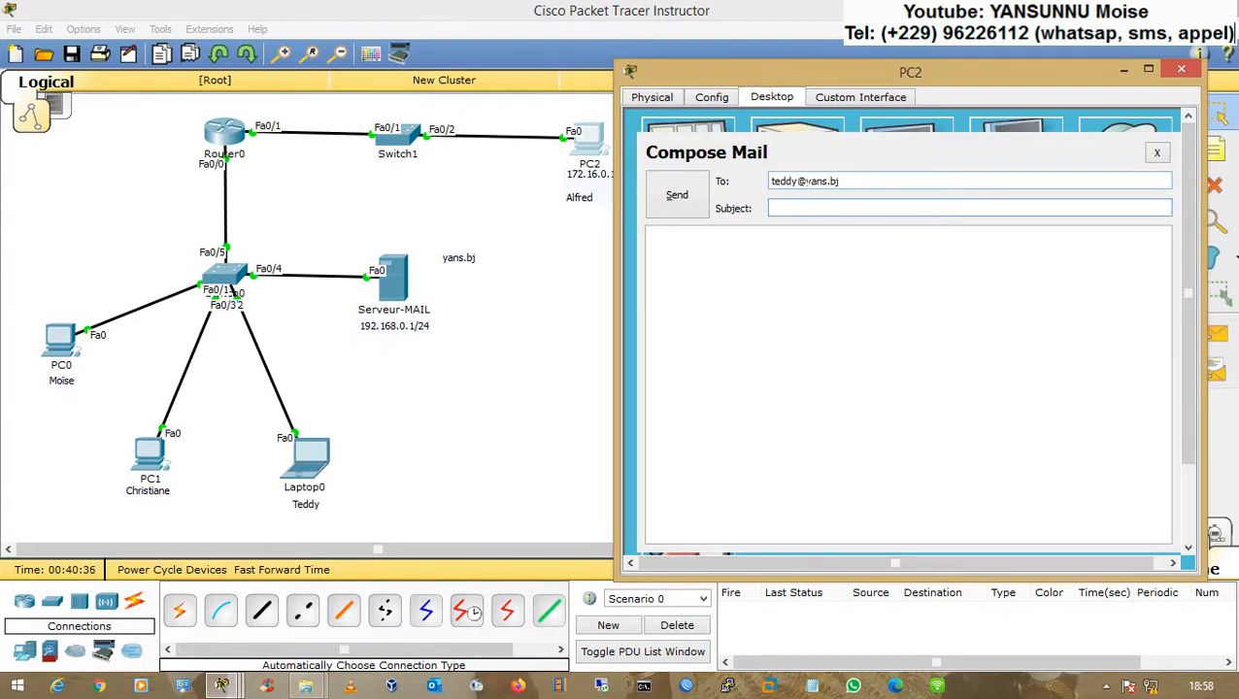
Step: Give the e-mail the subject TEST, write a short greeting in the body, and send it
type("TEST")
key("Tab")
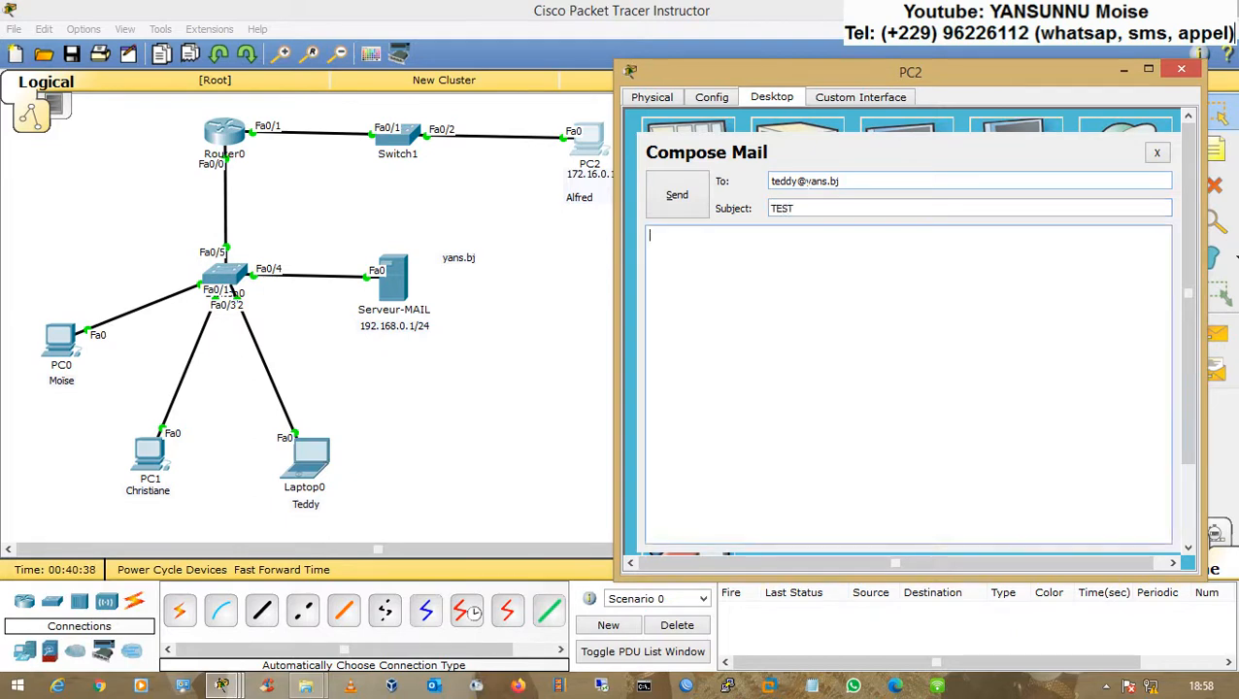
type("Bonjour Teddy")
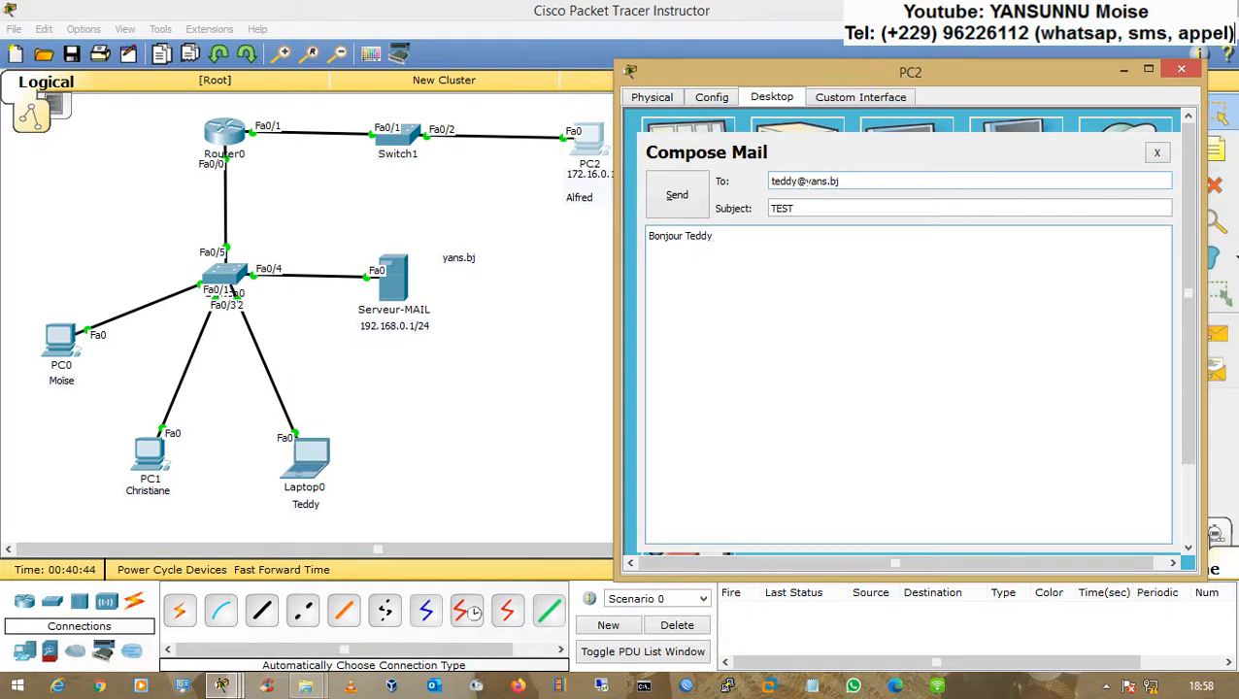
type(", c'est Alfred.")
left_click(680, 198)
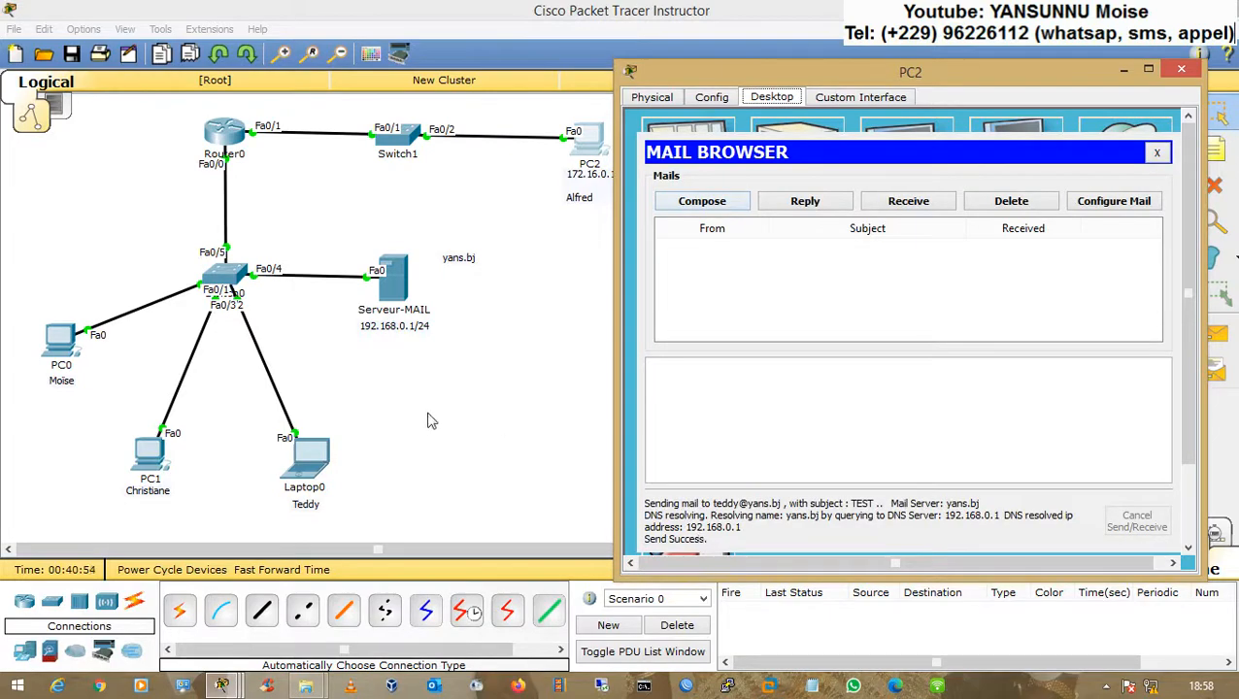
Step: Open Laptop0's e-mail client, retrieve new mail from the server and open the received TEST message
left_click(313, 464)
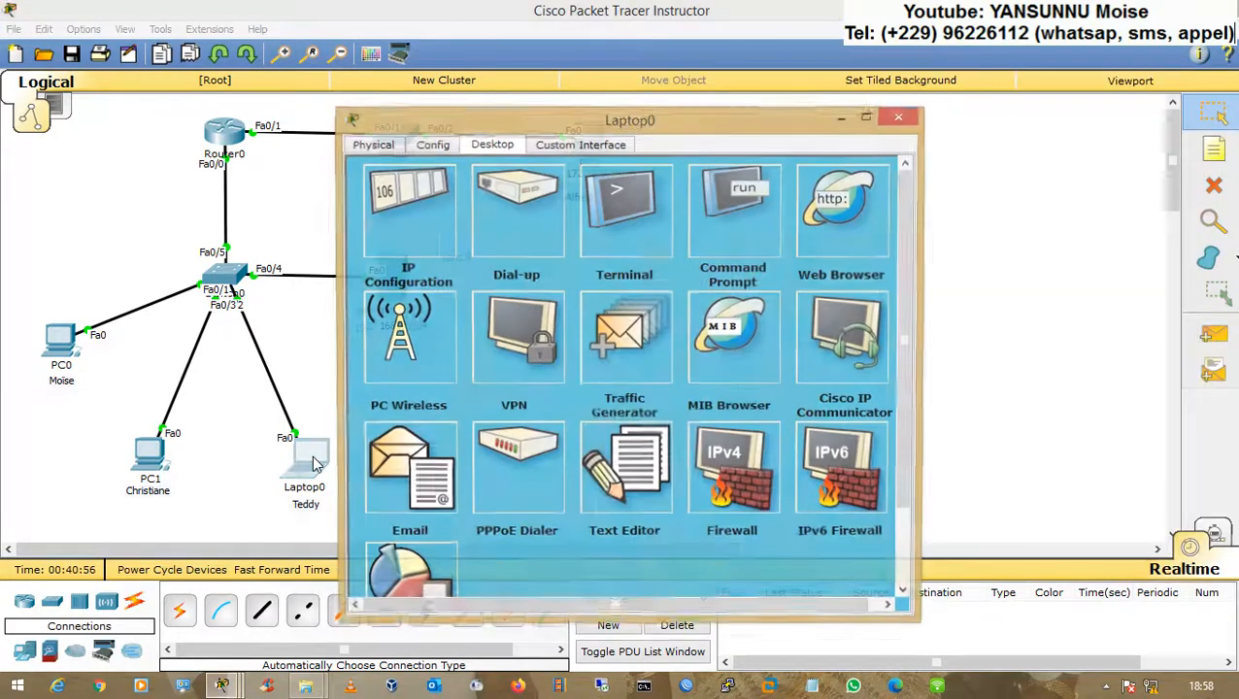
left_click(402, 450)
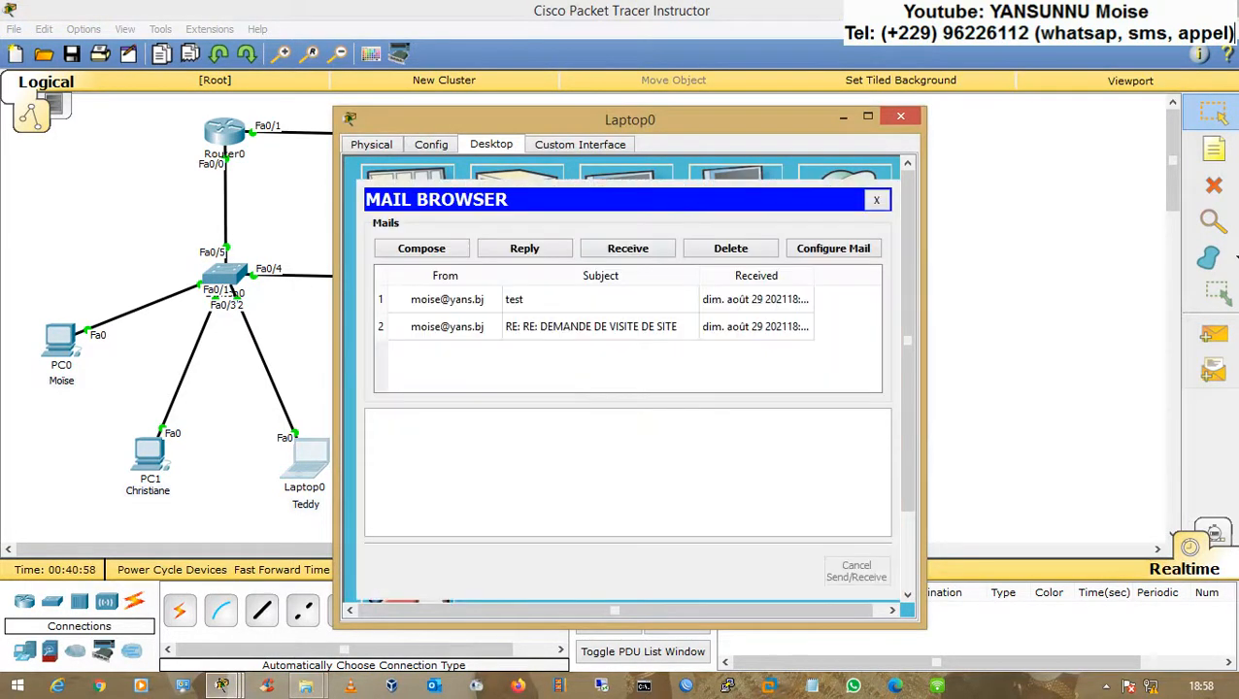
left_click(622, 247)
left_click(512, 305)
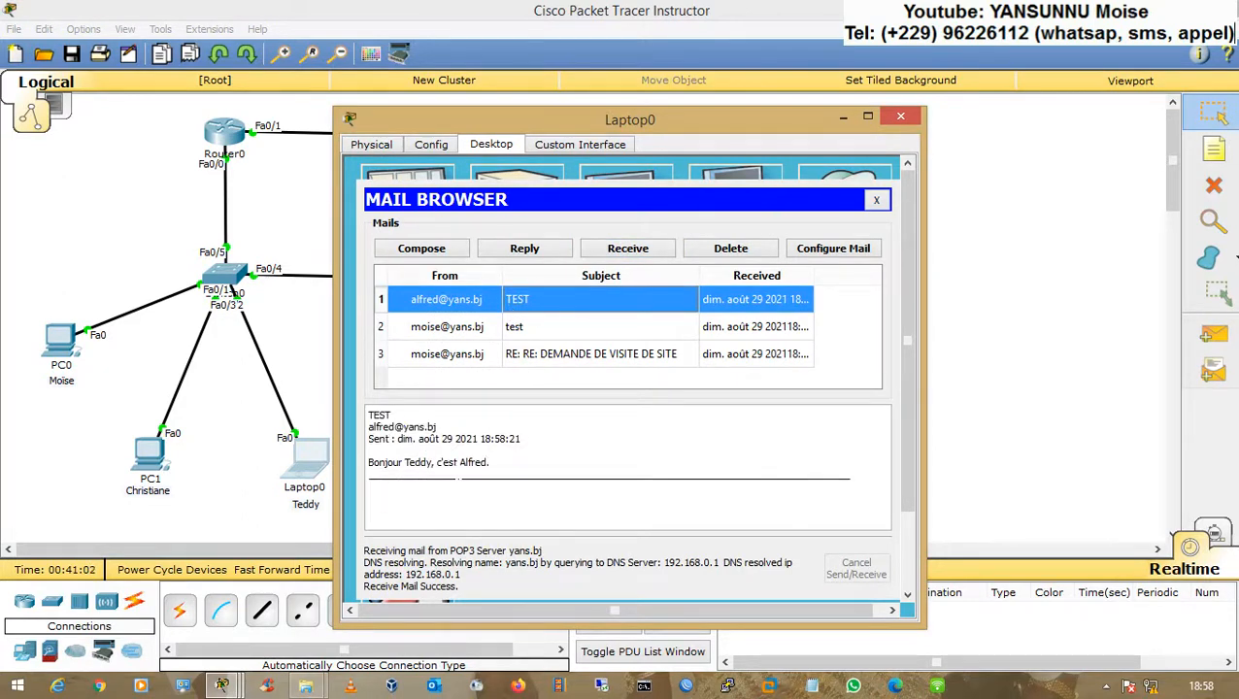
Step: Reply to the TEST message with a short welcome greeting to the sender, send it and close Laptop0's window
left_click(506, 253)
left_click(370, 306)
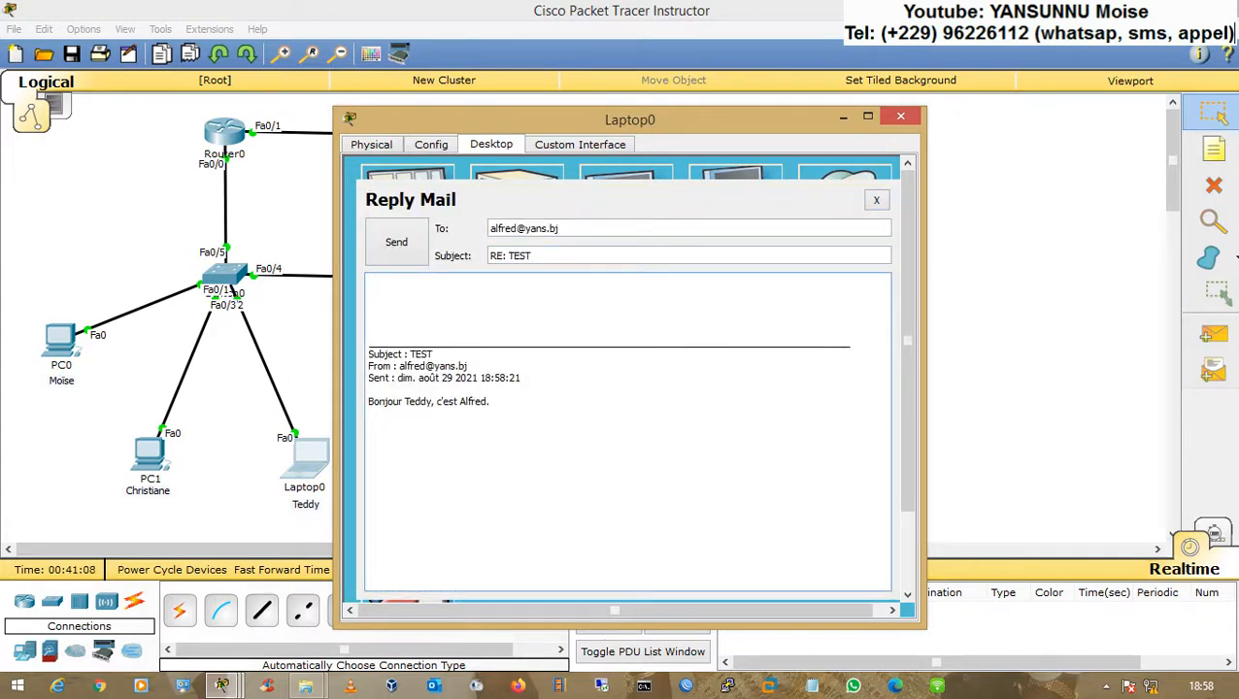
type("Bonjour Alfred. Bienvenue")
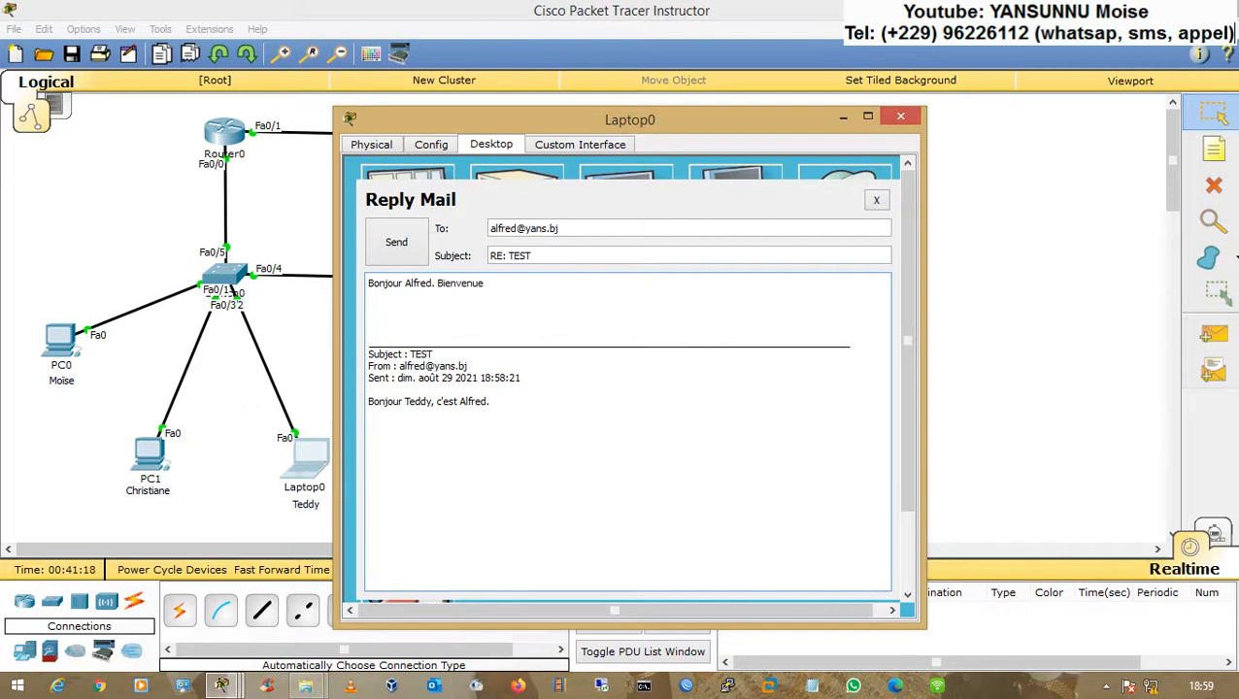
left_click(408, 262)
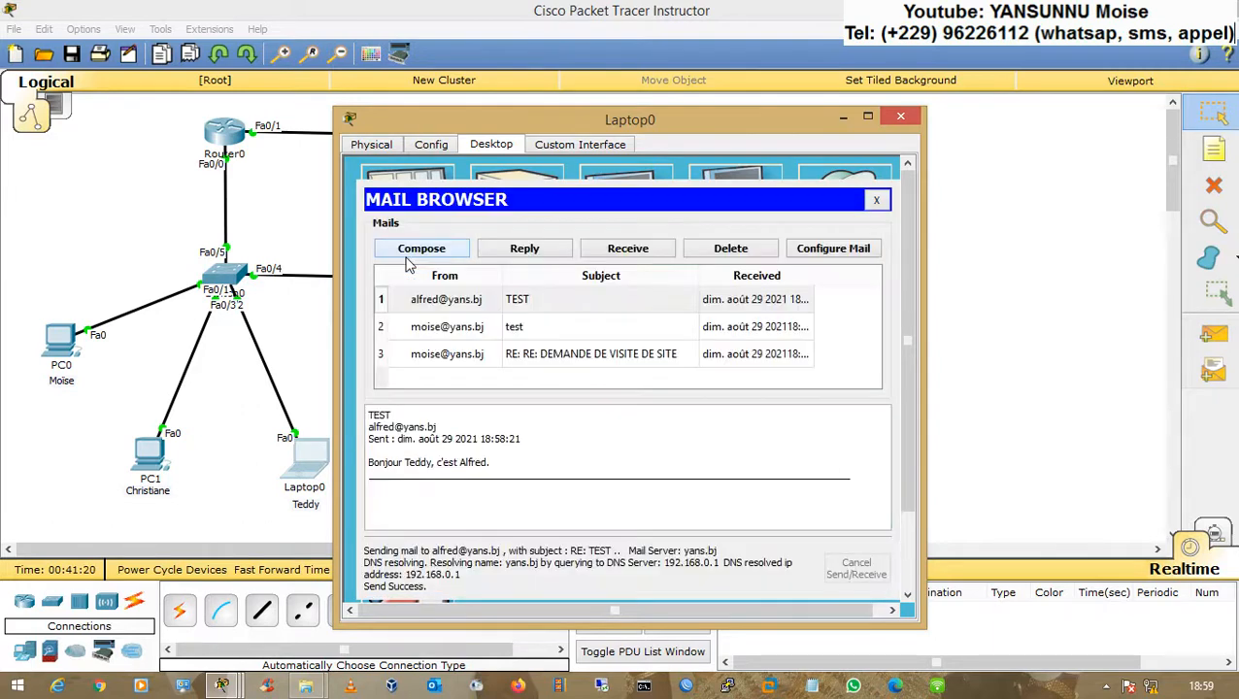
left_click(297, 213)
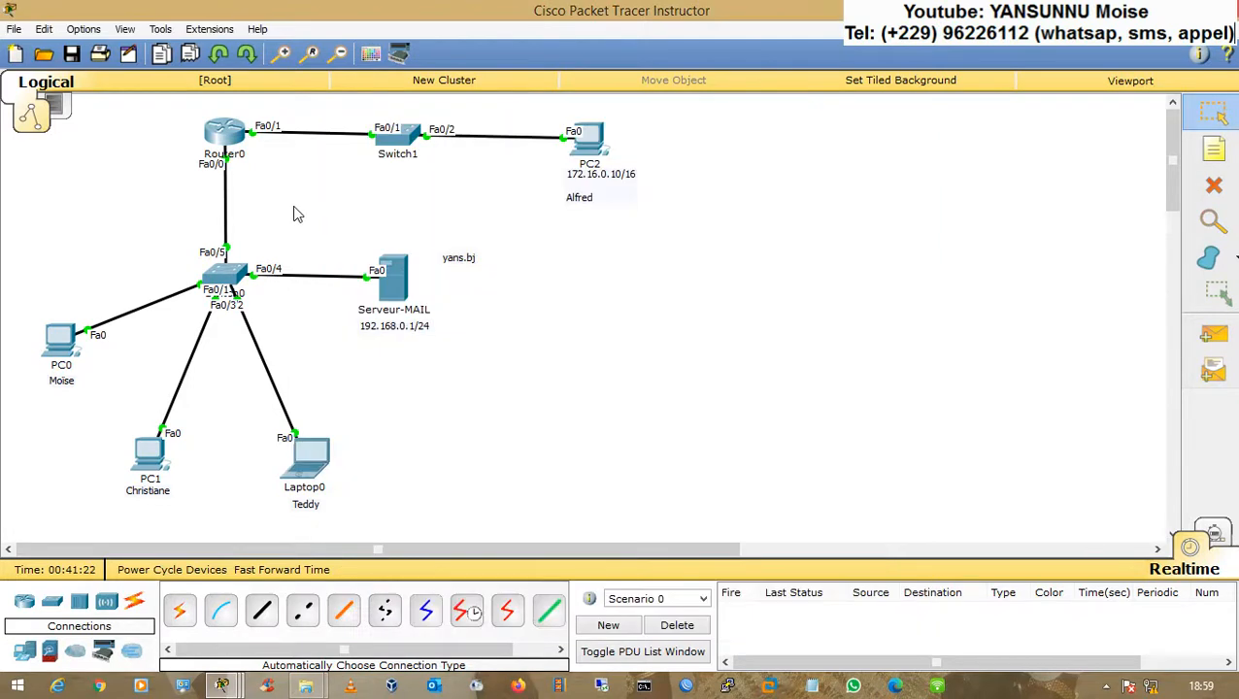
Step: Close PC2's compose window, retrieve new mail and read the RE: TEST reply in PC2's mail browser
left_click(604, 155)
left_click(705, 204)
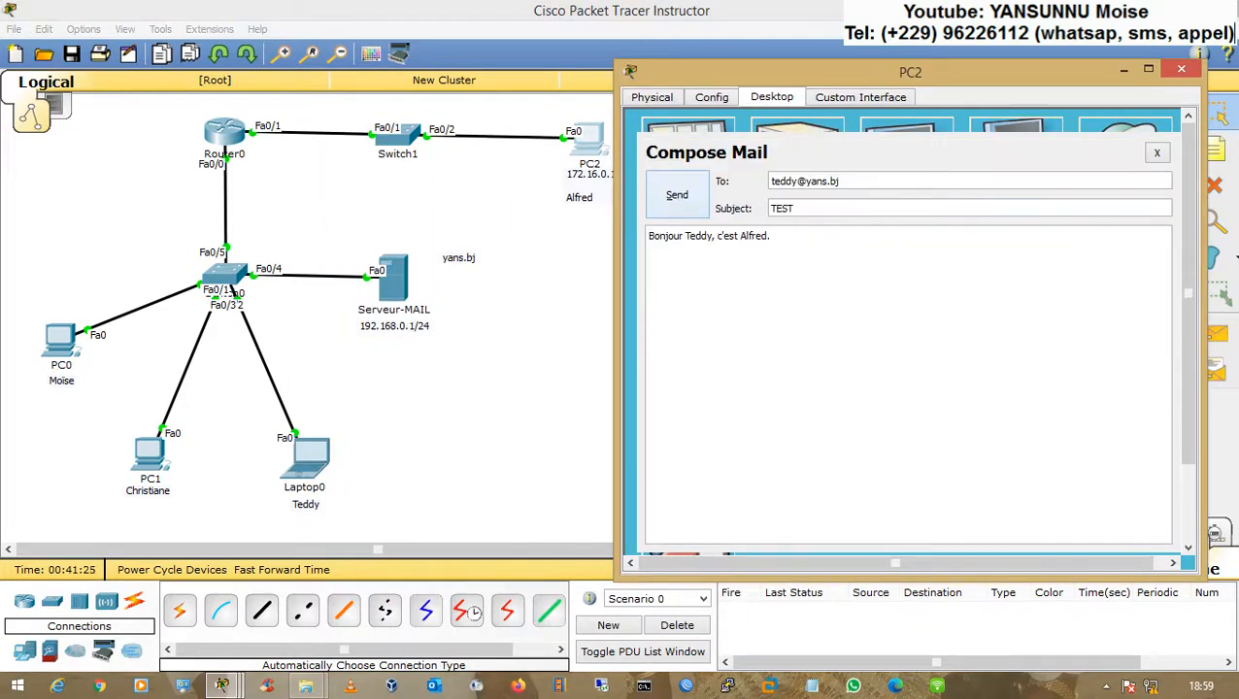
left_click(1155, 155)
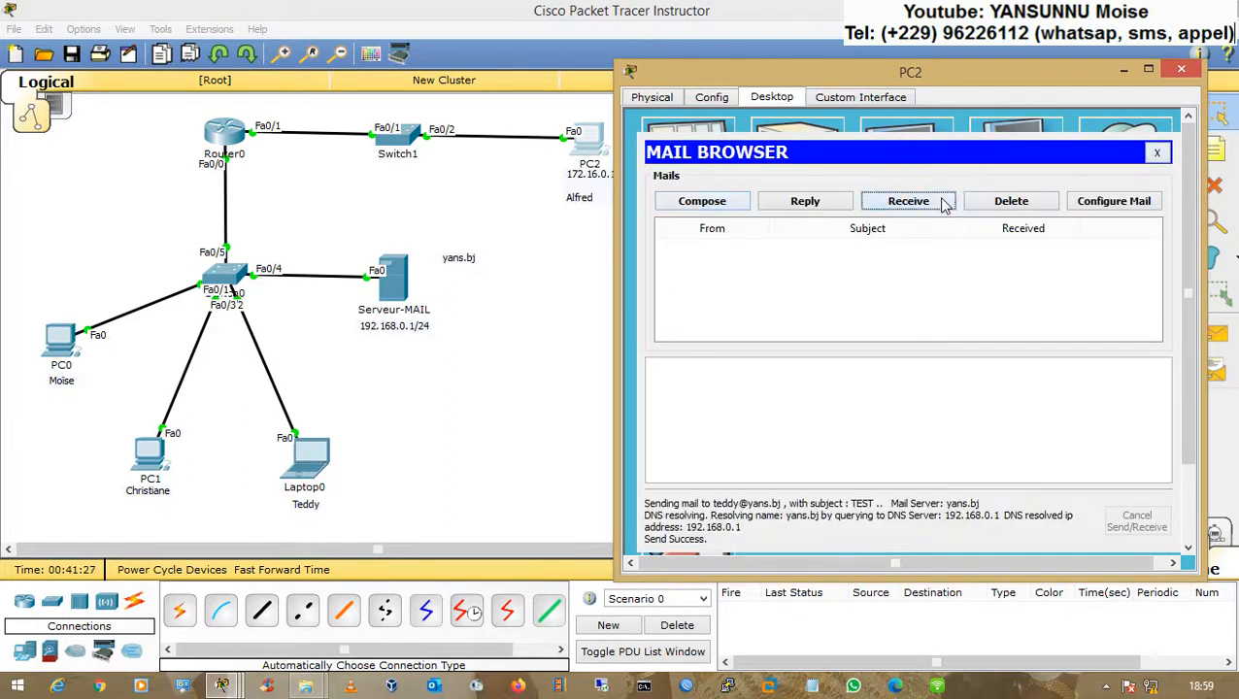
left_click(941, 202)
left_click(808, 256)
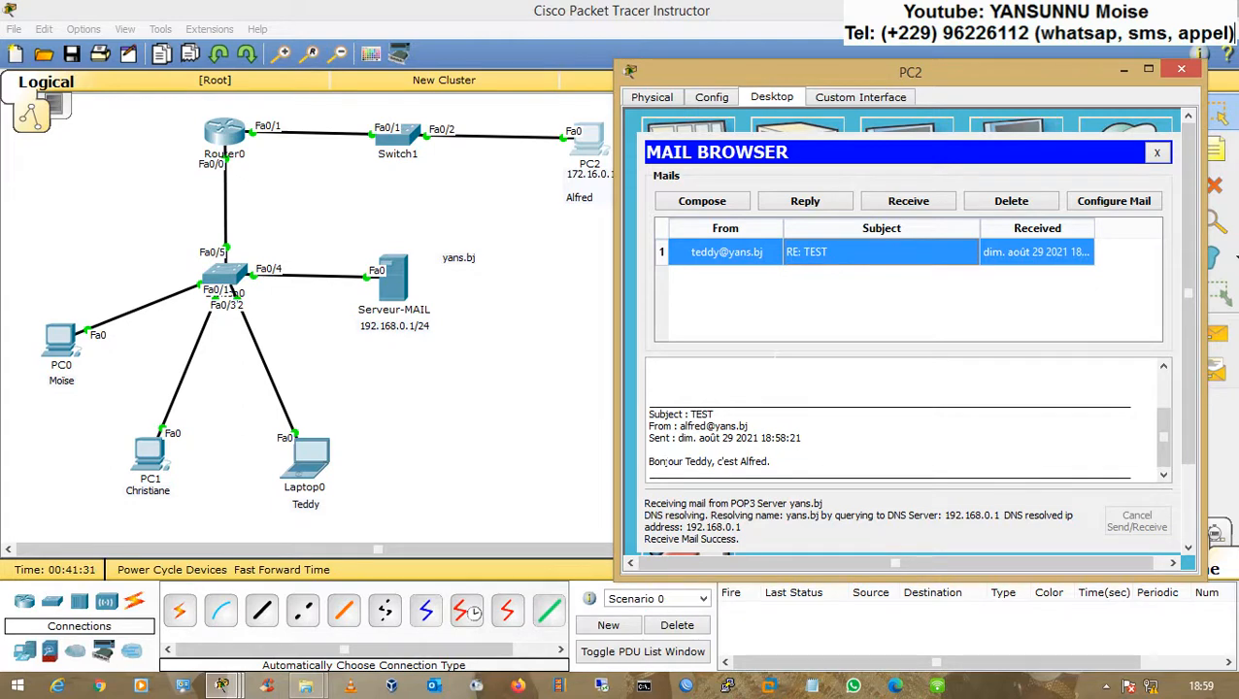
left_click_drag(1163, 441, 1164, 402)
left_click_drag(765, 416, 646, 417)
left_click(687, 437)
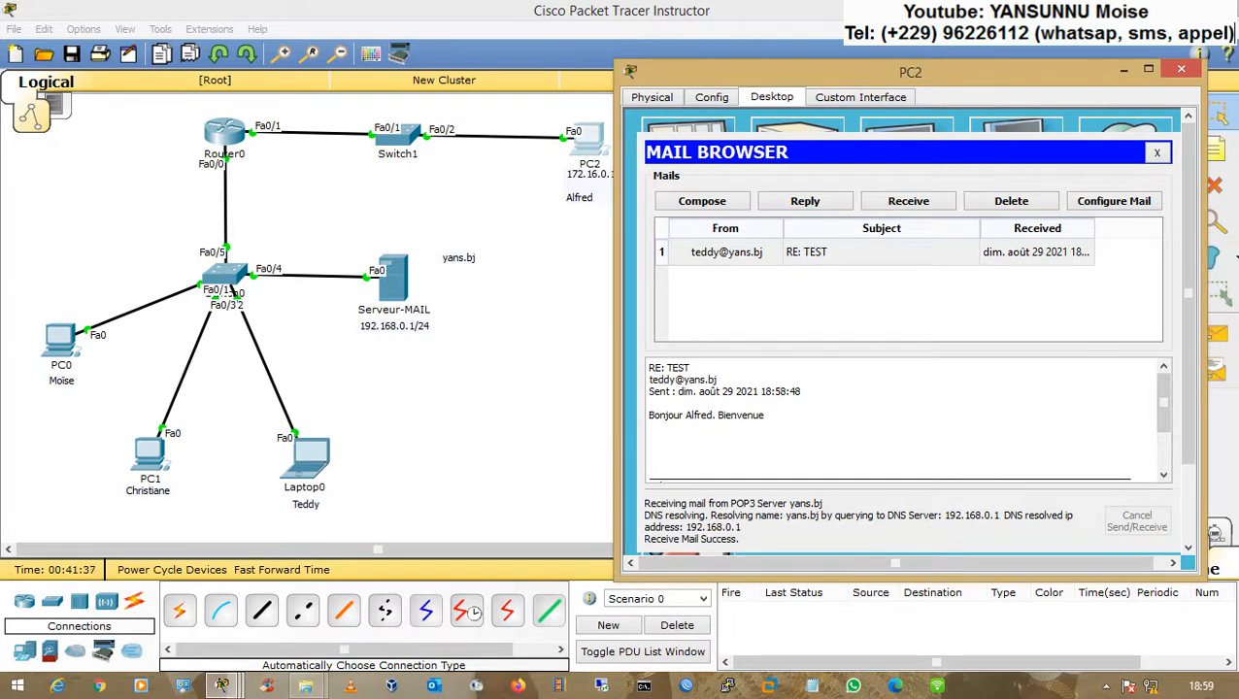
left_click_drag(702, 80, 730, 57)
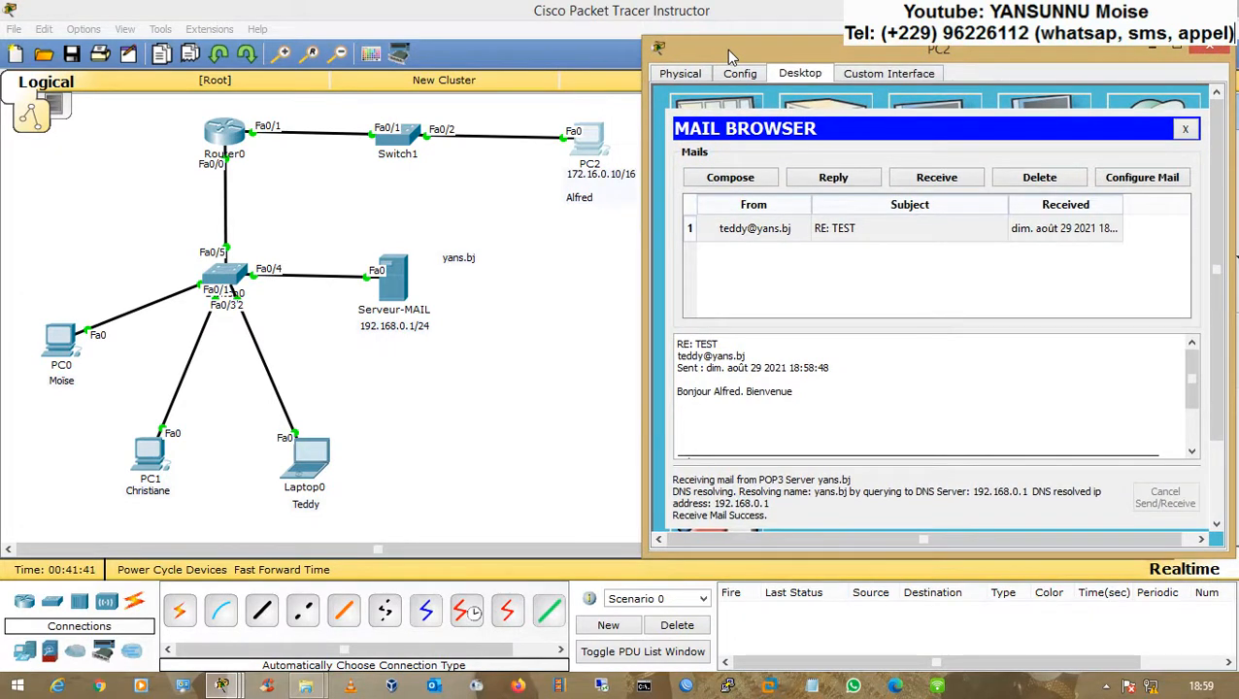